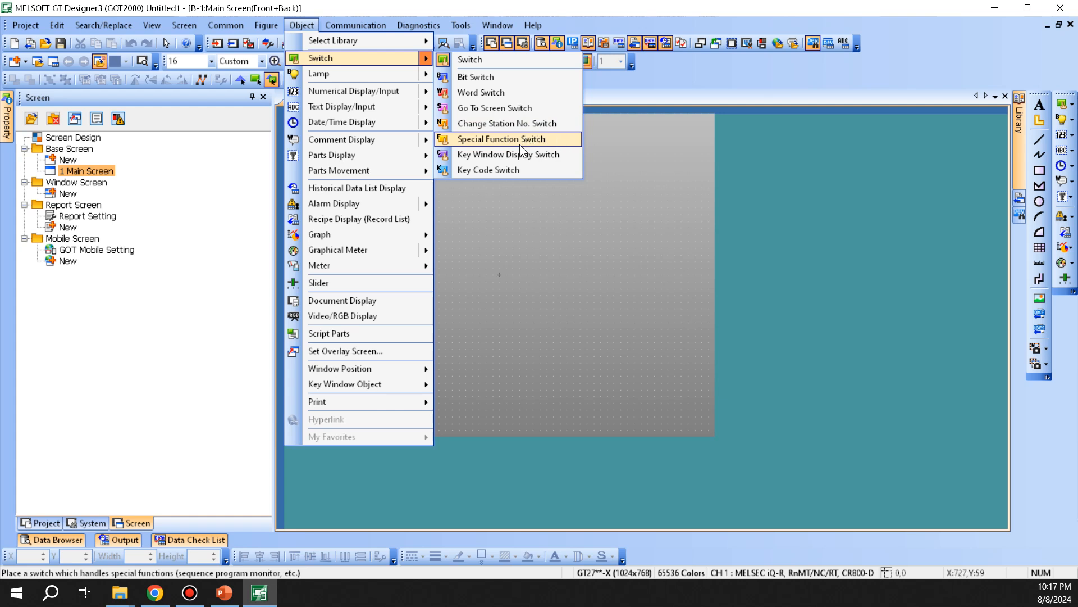
- Place a bit switch near the main screen's upper-left corner at about X 128, Y 96 and enlarge it to about 161 × 145
{"action": "left_click", "coordinate": [514, 76]}
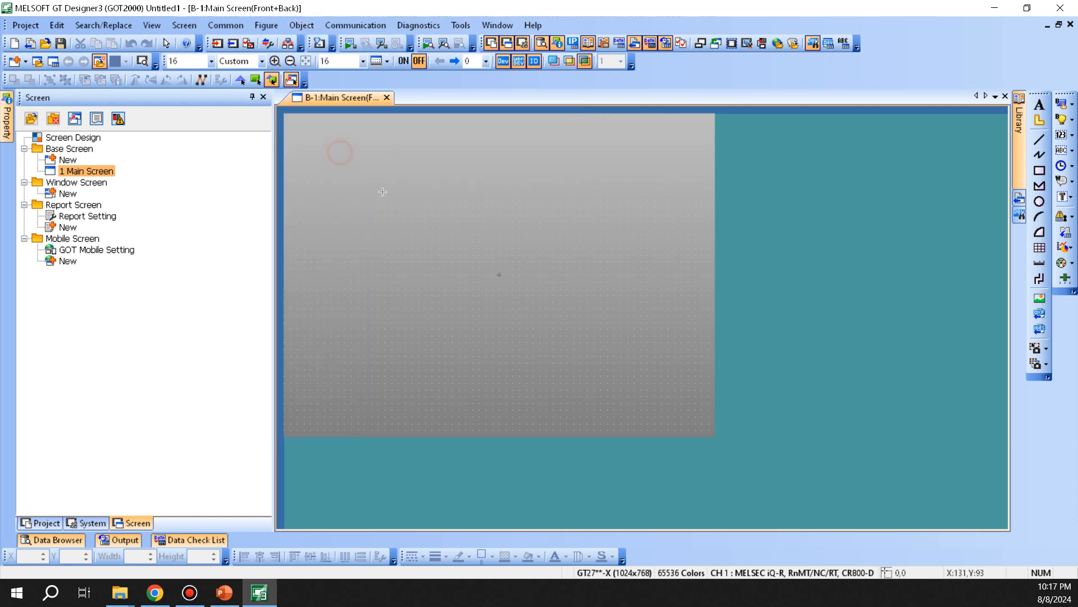
{"action": "left_click", "coordinate": [337, 152]}
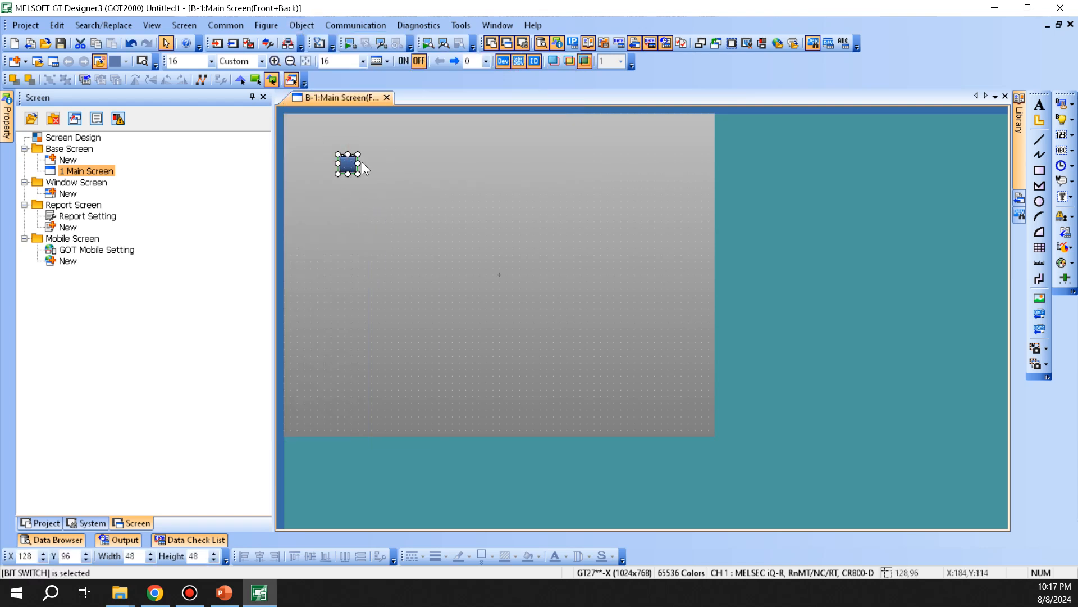
{"action": "left_click_drag", "start_coordinate": [360, 175], "coordinate": [405, 216]}
- Open the bit switch's settings and assign M0 as its switch action device
{"action": "double_click", "coordinate": [387, 191]}
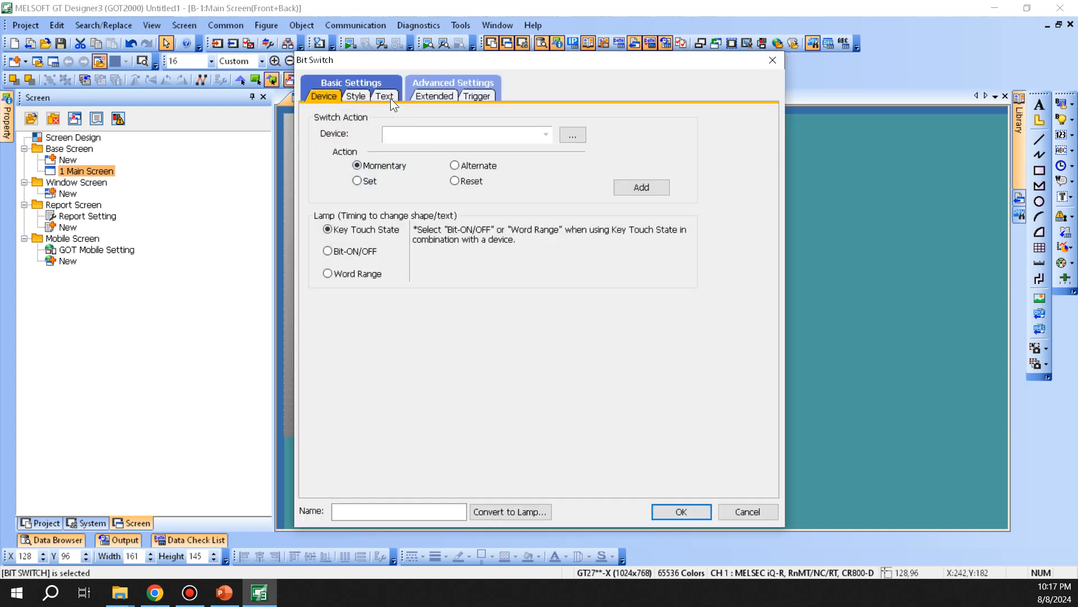
{"action": "left_click", "coordinate": [358, 96]}
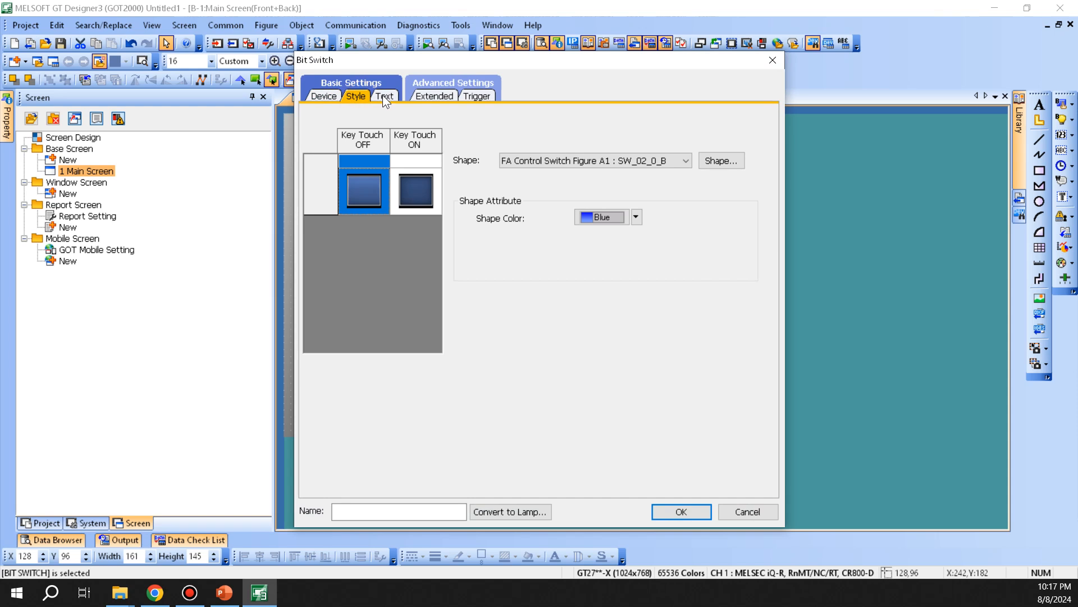
{"action": "left_click", "coordinate": [384, 96]}
{"action": "left_click", "coordinate": [323, 96]}
{"action": "left_click_drag", "start_coordinate": [390, 64], "coordinate": [437, 69]}
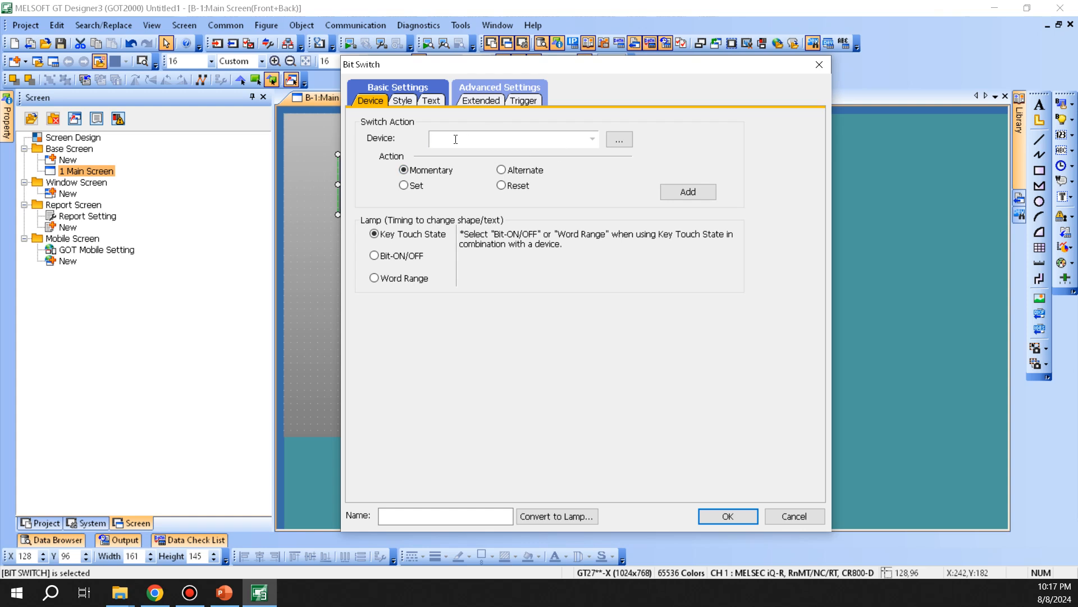
{"action": "type", "text": "M0"}
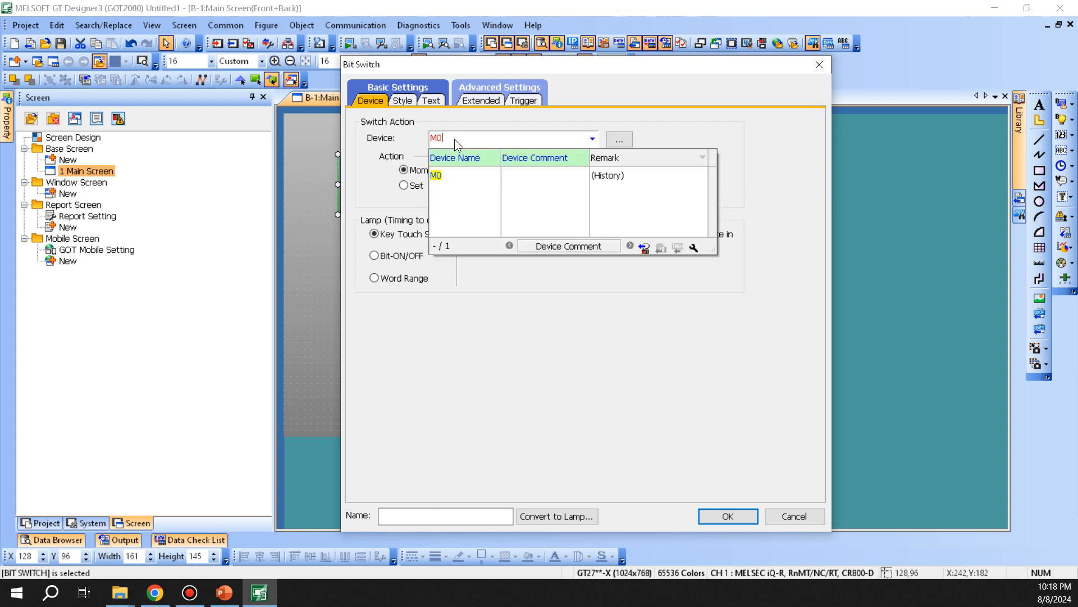
{"action": "left_click", "coordinate": [705, 96]}
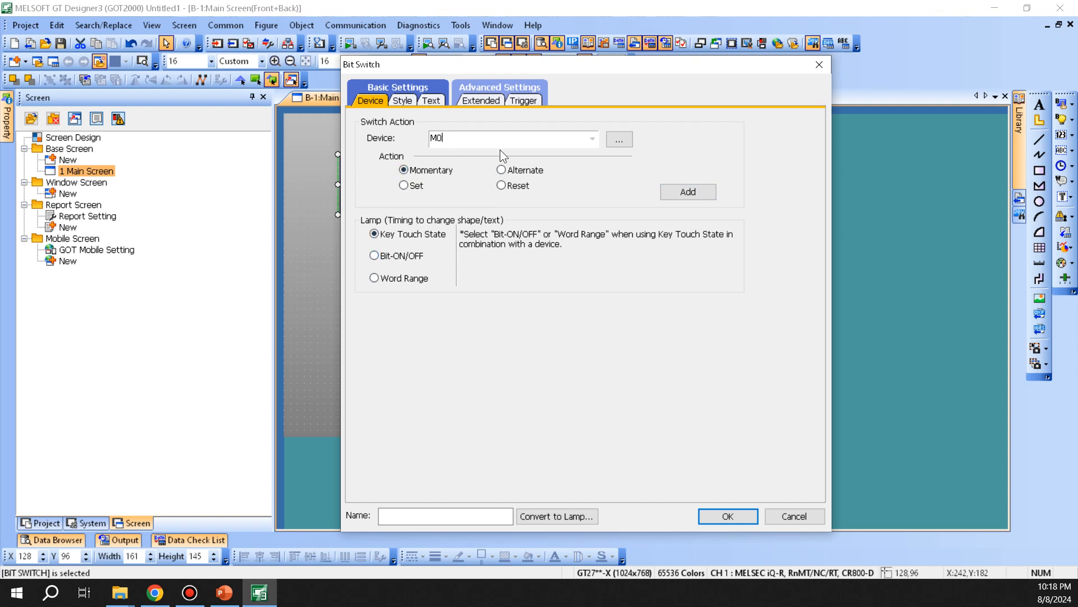
{"action": "left_click_drag", "start_coordinate": [420, 69], "coordinate": [505, 67]}
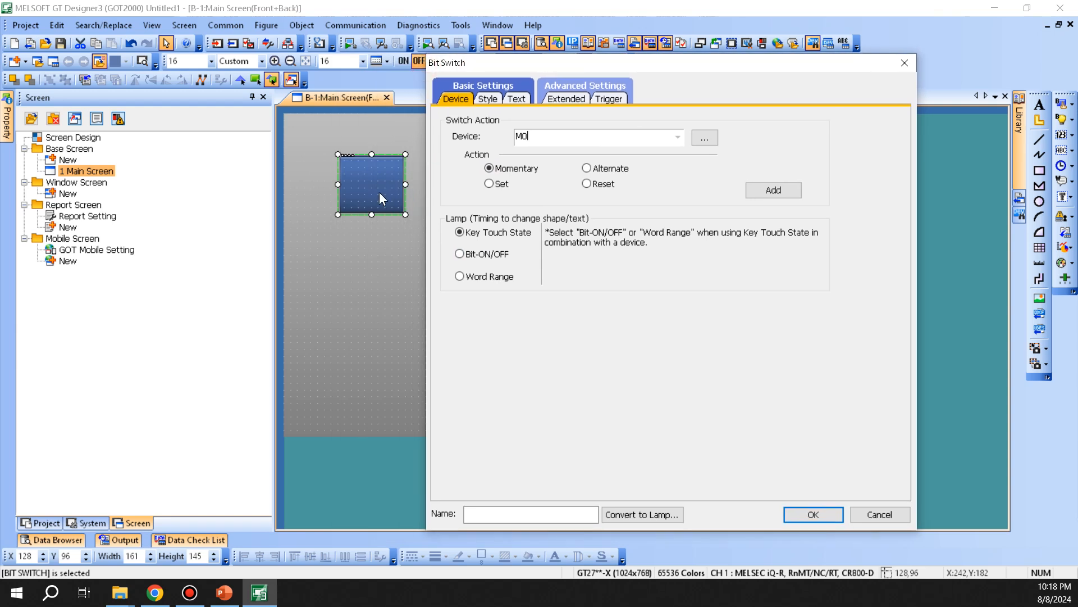
- Set the switch's lamp timing to Bit-ON/OFF with device M10
{"action": "left_click", "coordinate": [491, 255]}
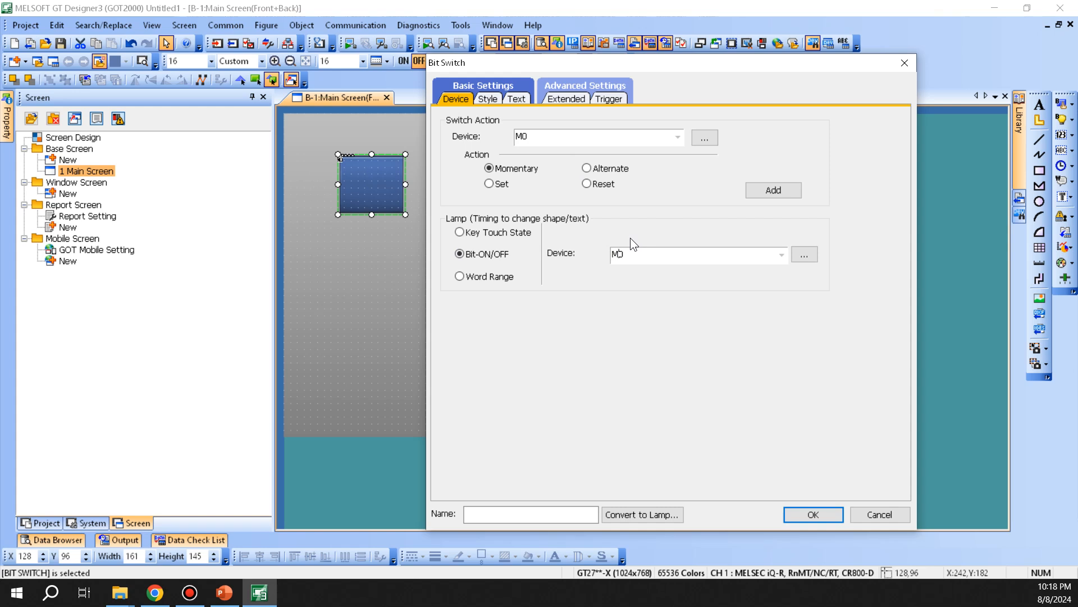
{"action": "type", "text": "1"}
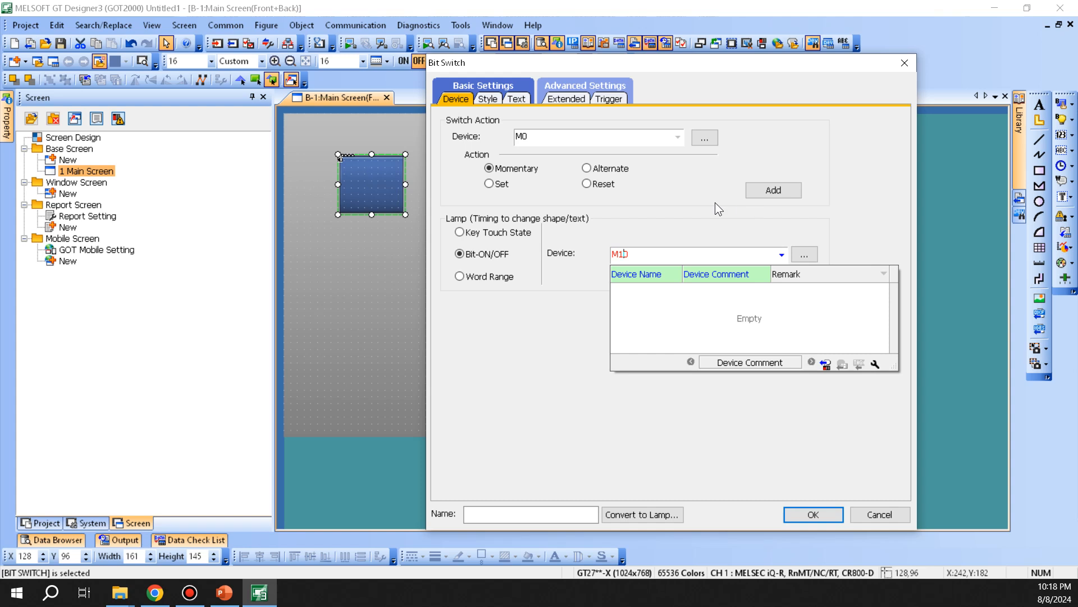
{"action": "left_click", "coordinate": [681, 218]}
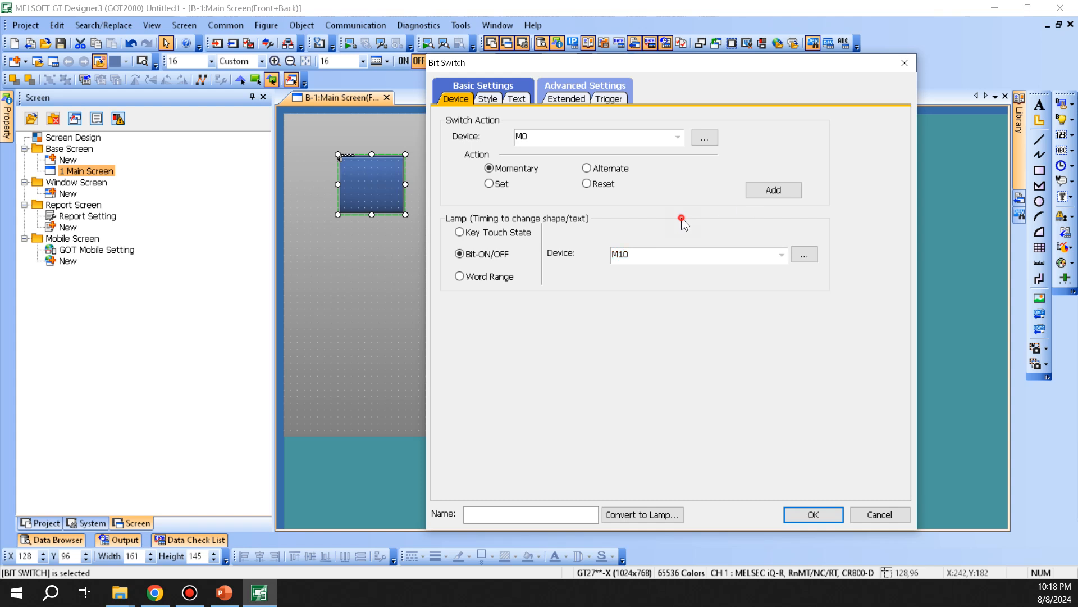
- Change the lamp timing to Word Range, monitoring device D0 as Signed BIN16
{"action": "left_click", "coordinate": [480, 275]}
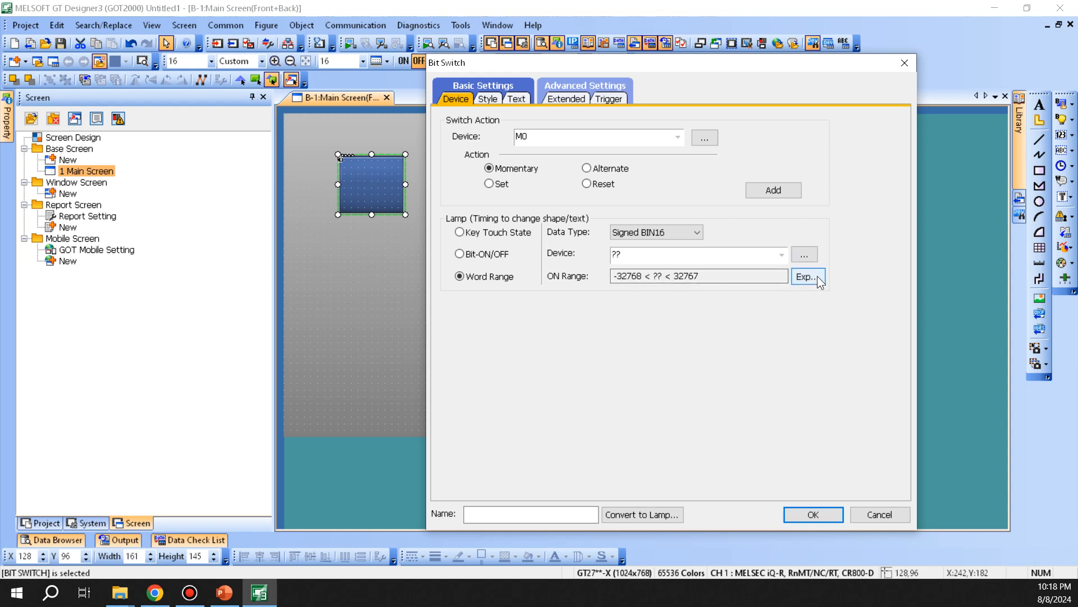
{"action": "left_click", "coordinate": [728, 256]}
{"action": "type", "text": "D0"}
{"action": "key", "text": "Tab"}
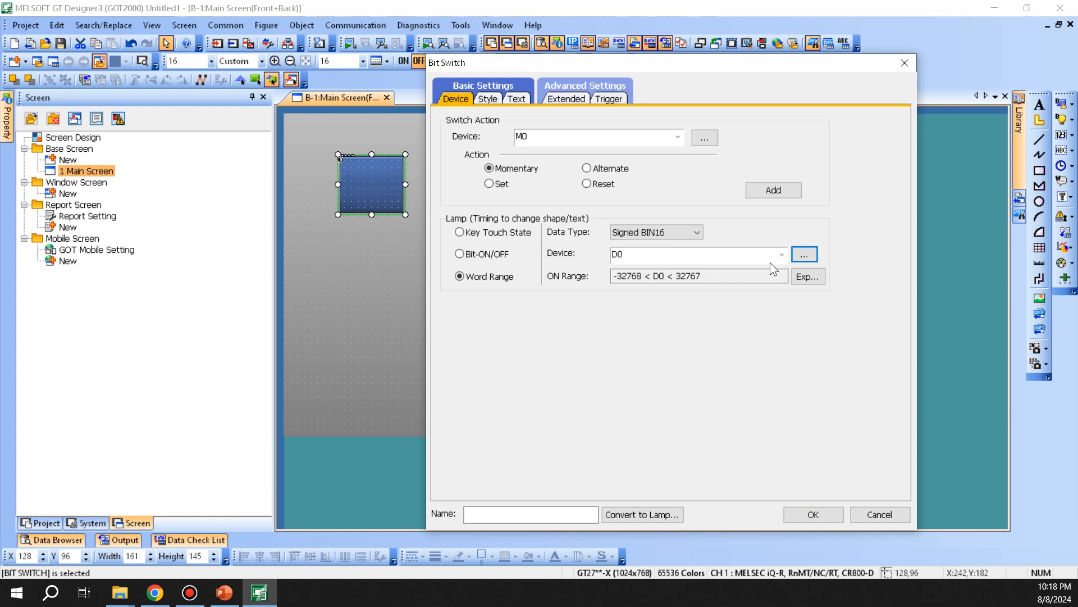
{"action": "left_click", "coordinate": [674, 232]}
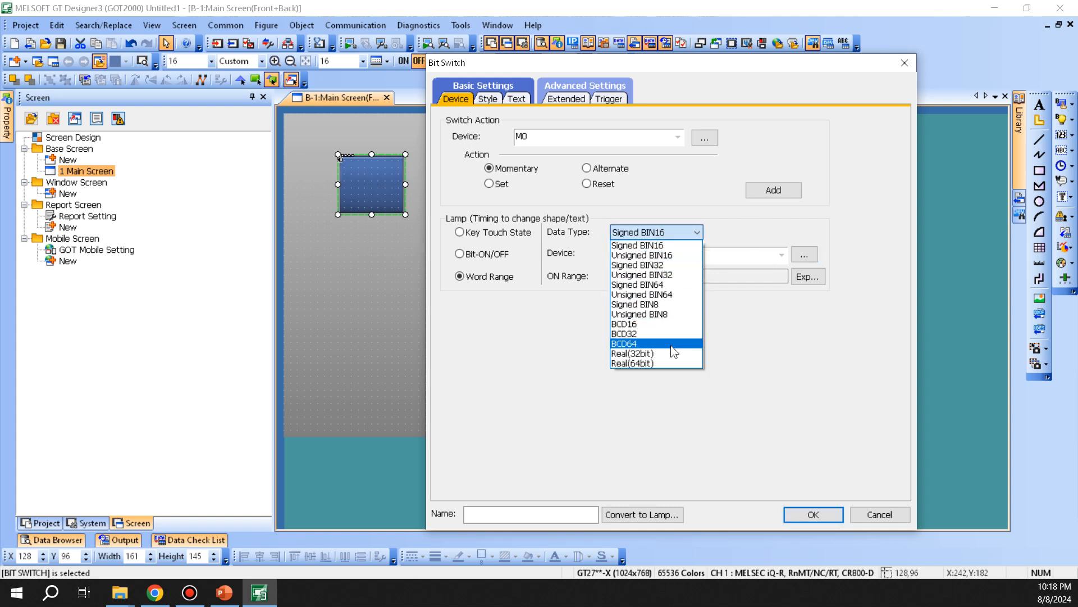
{"action": "left_click", "coordinate": [793, 346]}
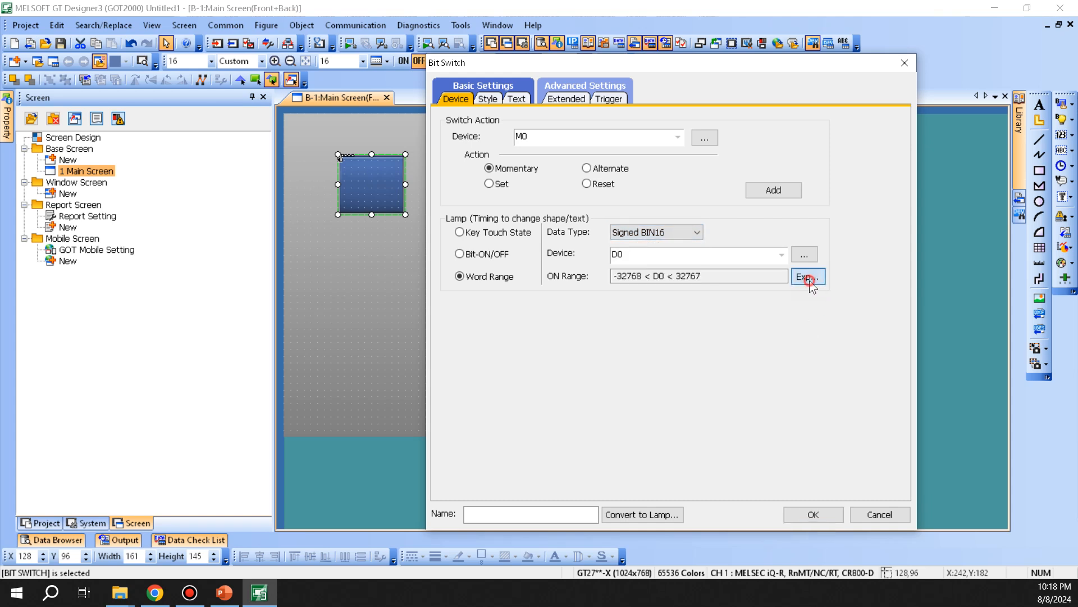
- Edit the lamp's ON range expression to -32768 == D0
{"action": "left_click", "coordinate": [810, 281]}
{"action": "left_click_drag", "start_coordinate": [684, 205], "coordinate": [680, 307]}
{"action": "left_click", "coordinate": [511, 329]}
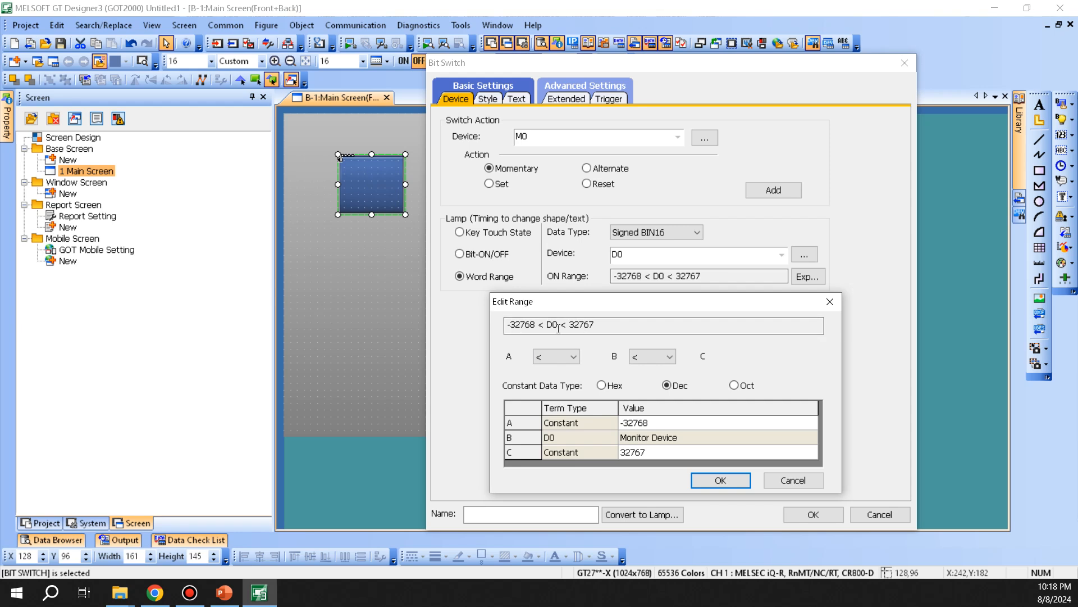
{"action": "left_click", "coordinate": [558, 356]}
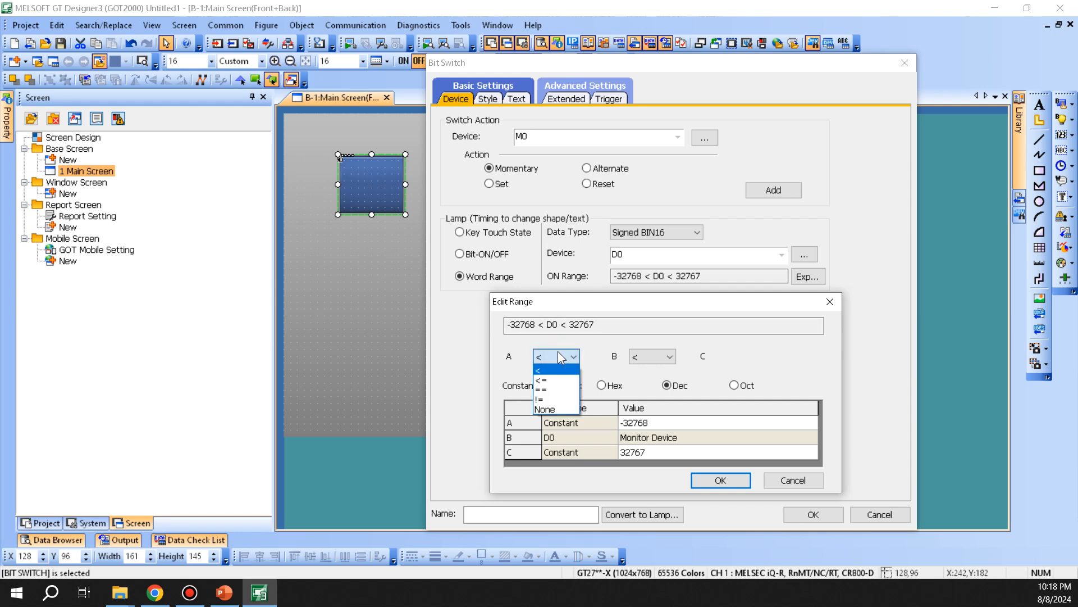
{"action": "left_click", "coordinate": [668, 358]}
{"action": "left_click", "coordinate": [648, 388]}
{"action": "left_click", "coordinate": [557, 356]}
{"action": "left_click", "coordinate": [550, 390]}
{"action": "left_click", "coordinate": [724, 478]}
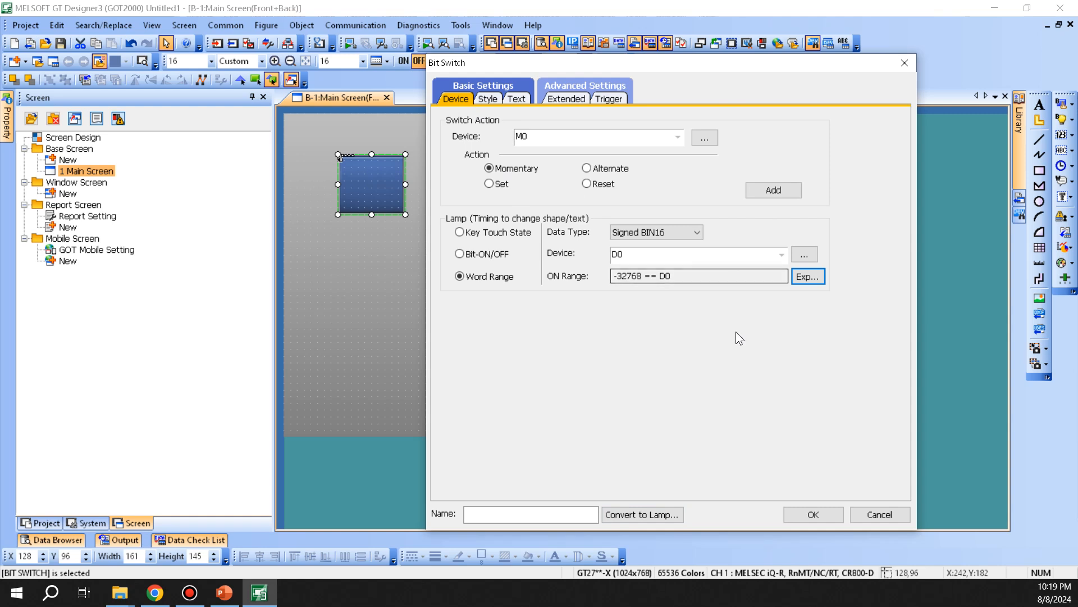
- Set the switch's shape color to Yellow for Lamp OFF and Orange for Lamp ON
{"action": "left_click_drag", "start_coordinate": [665, 67], "coordinate": [623, 70]}
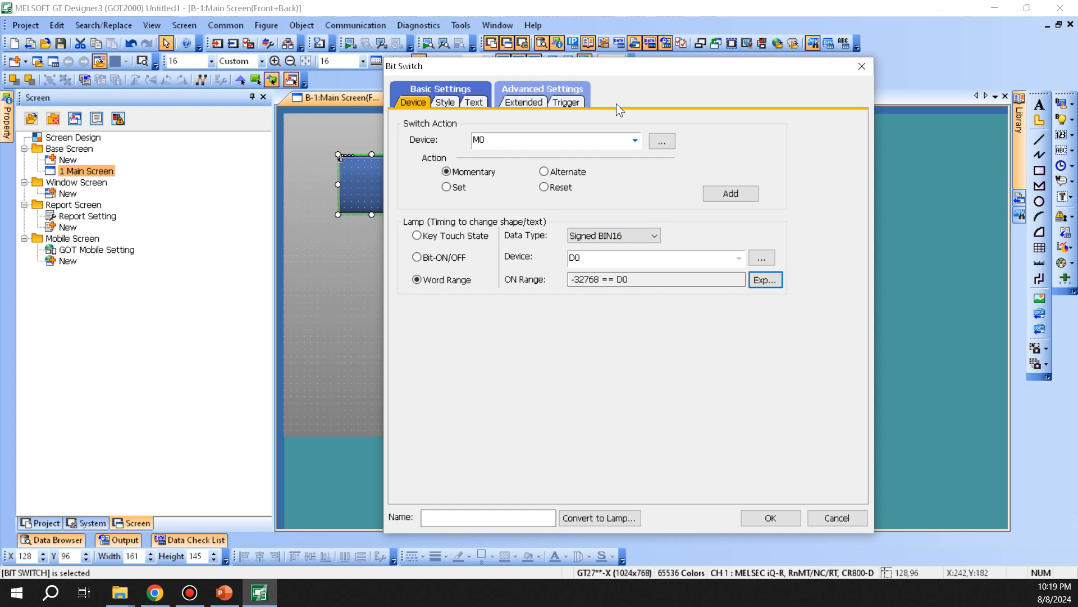
{"action": "left_click", "coordinate": [445, 103]}
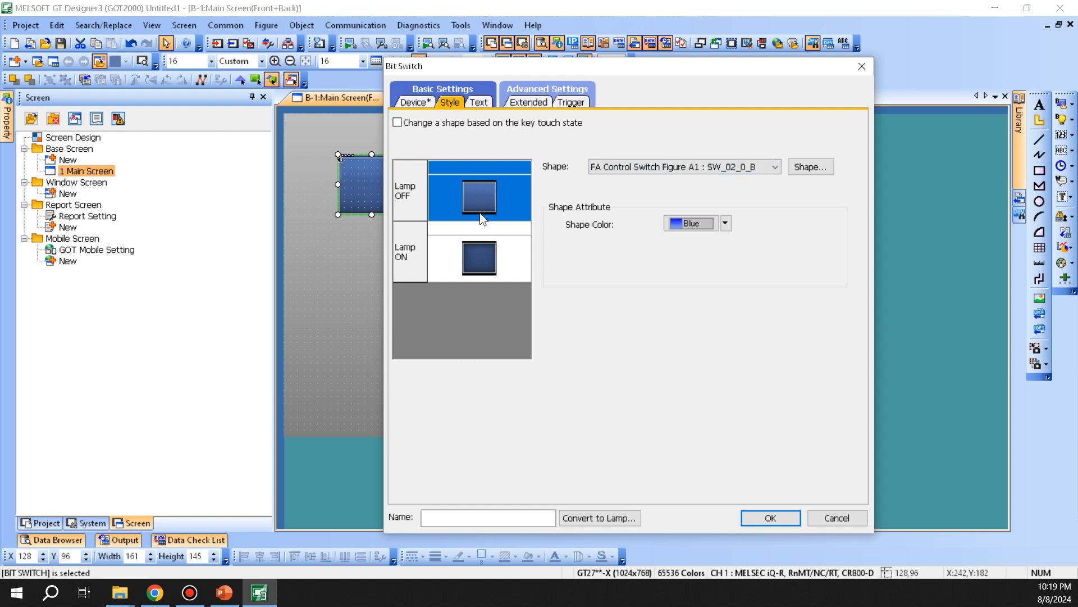
{"action": "left_click", "coordinate": [407, 241]}
{"action": "left_click", "coordinate": [406, 196]}
{"action": "left_click", "coordinate": [714, 227]}
{"action": "left_click", "coordinate": [690, 285]}
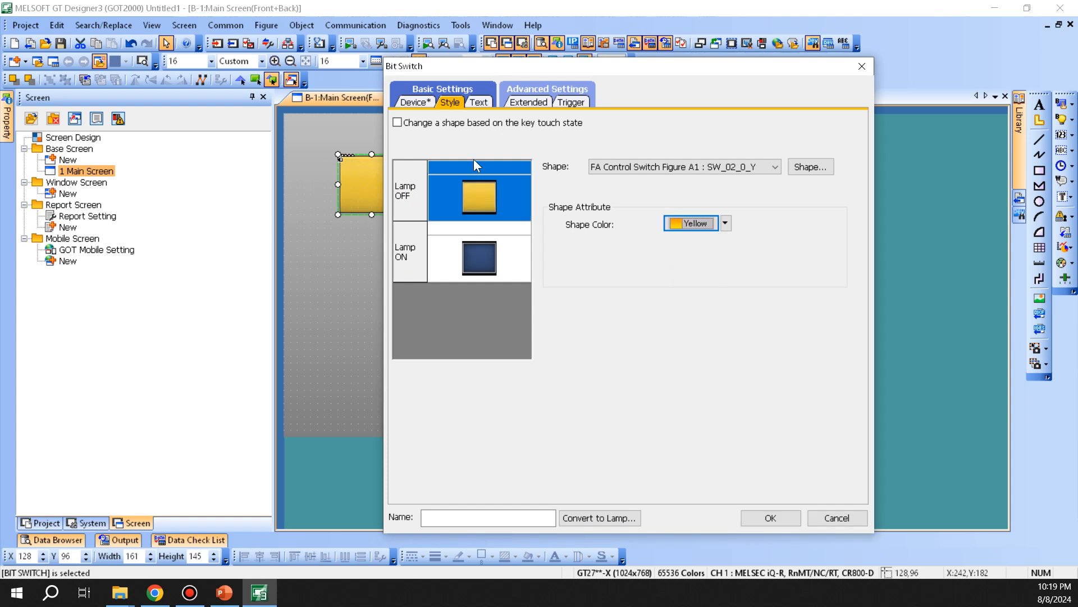
{"action": "left_click", "coordinate": [407, 253]}
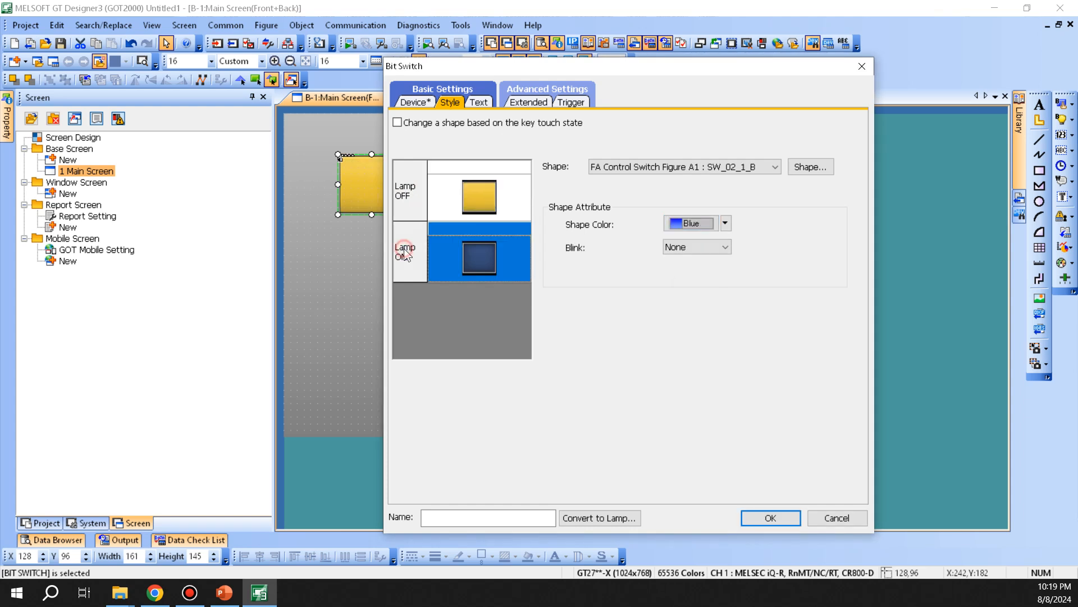
{"action": "left_click", "coordinate": [709, 224]}
{"action": "left_click", "coordinate": [701, 319]}
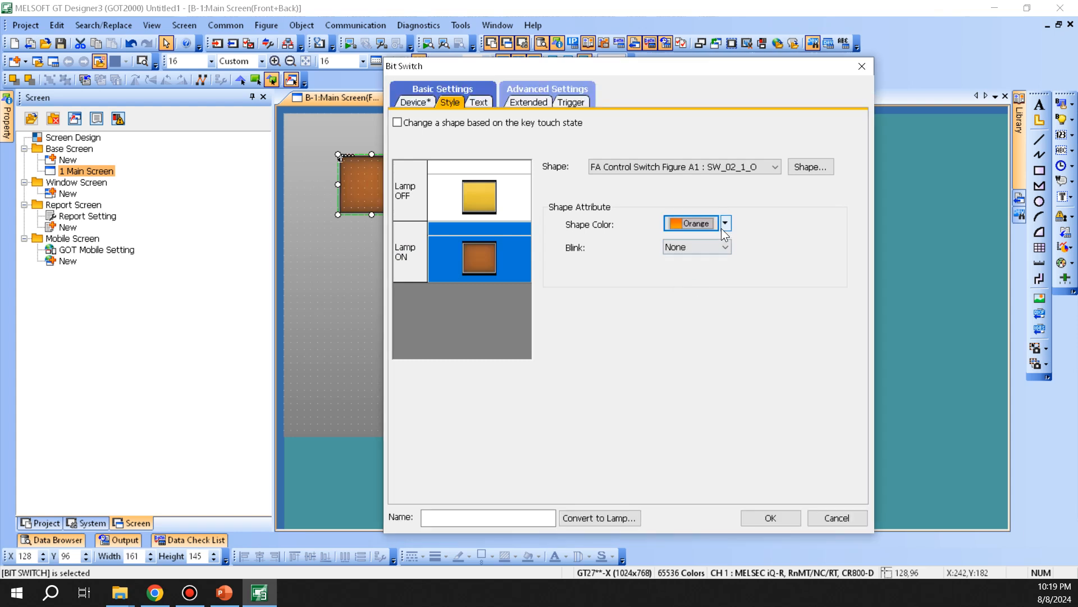
- Make the Lamp ON state blink at Low speed with the blink scope Shape and Text
{"action": "left_click", "coordinate": [709, 247]}
{"action": "left_click", "coordinate": [697, 271]}
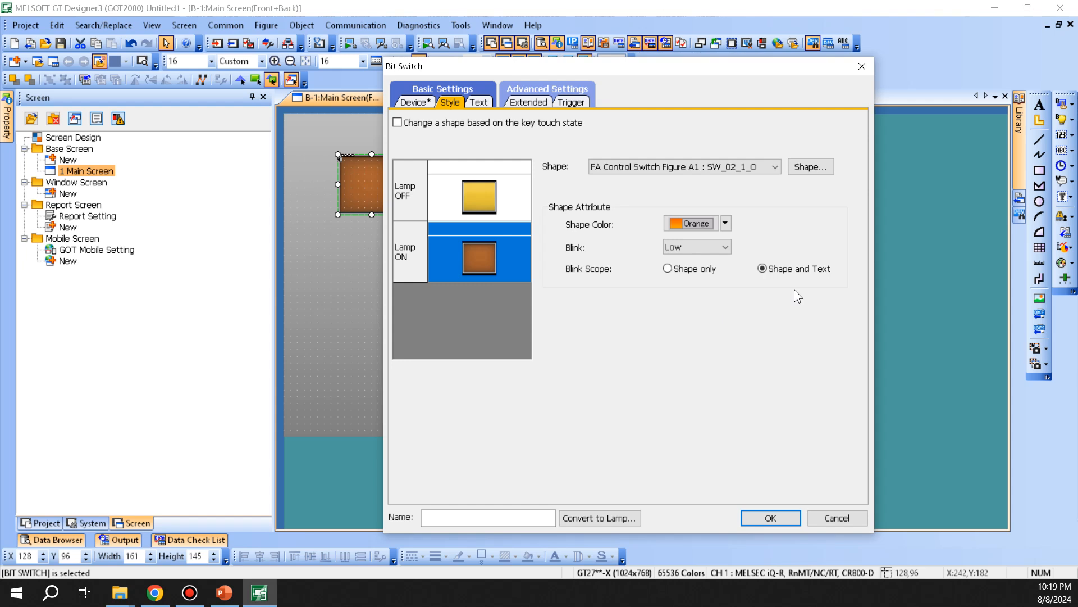
{"action": "left_click", "coordinate": [694, 269]}
{"action": "left_click", "coordinate": [814, 270]}
- Choose shape 106 (LS_04_1) from the FA Control Lamp Switch Figure A1 library for the Lamp ON state
{"action": "left_click", "coordinate": [811, 167]}
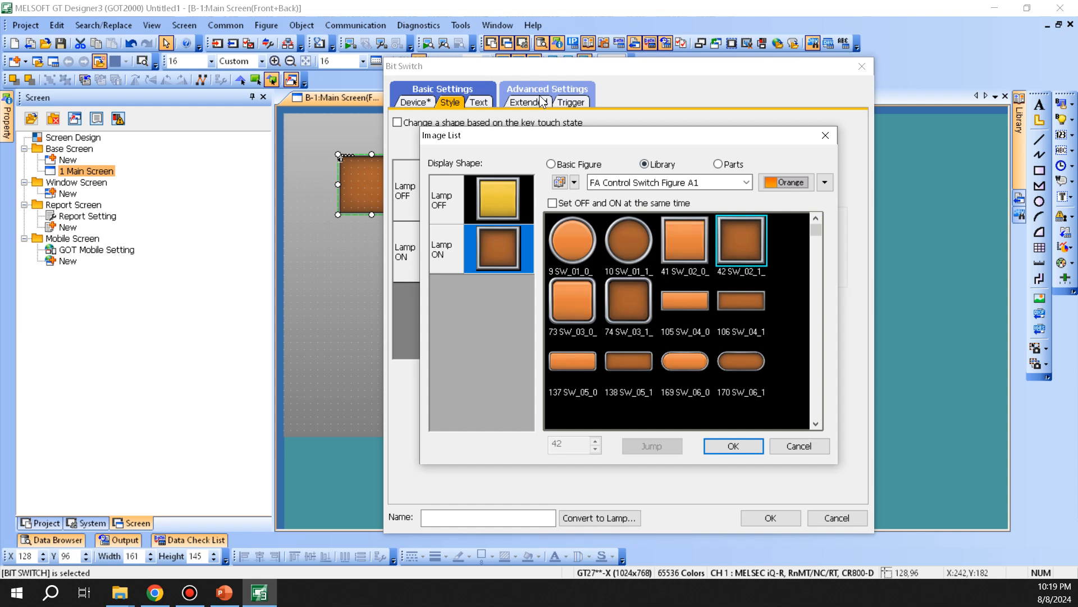
{"action": "left_click_drag", "start_coordinate": [551, 136], "coordinate": [501, 140]}
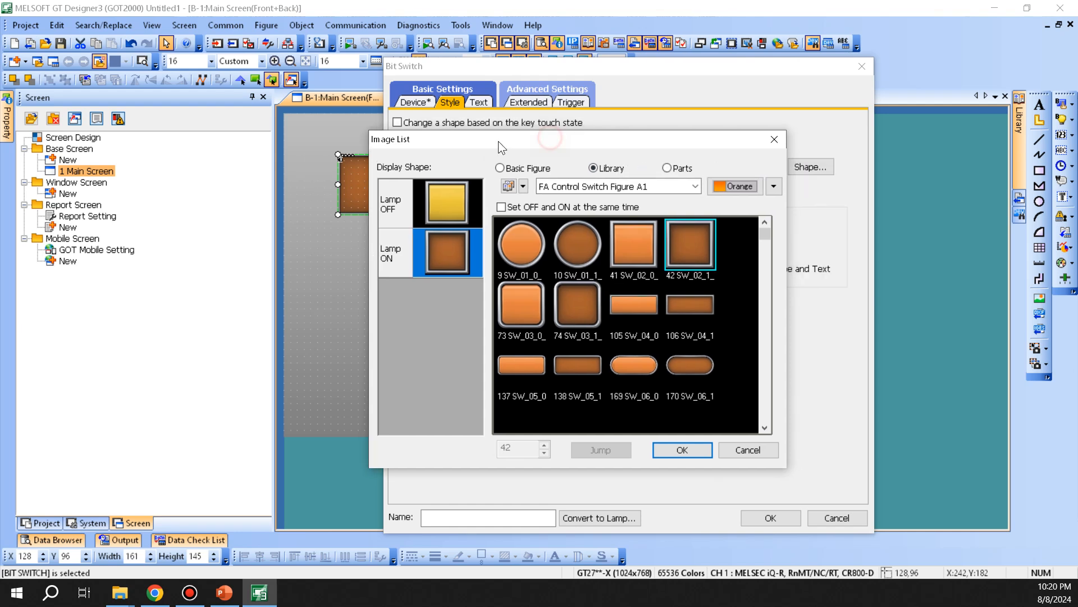
{"action": "left_click", "coordinate": [696, 185]}
{"action": "left_click", "coordinate": [639, 212]}
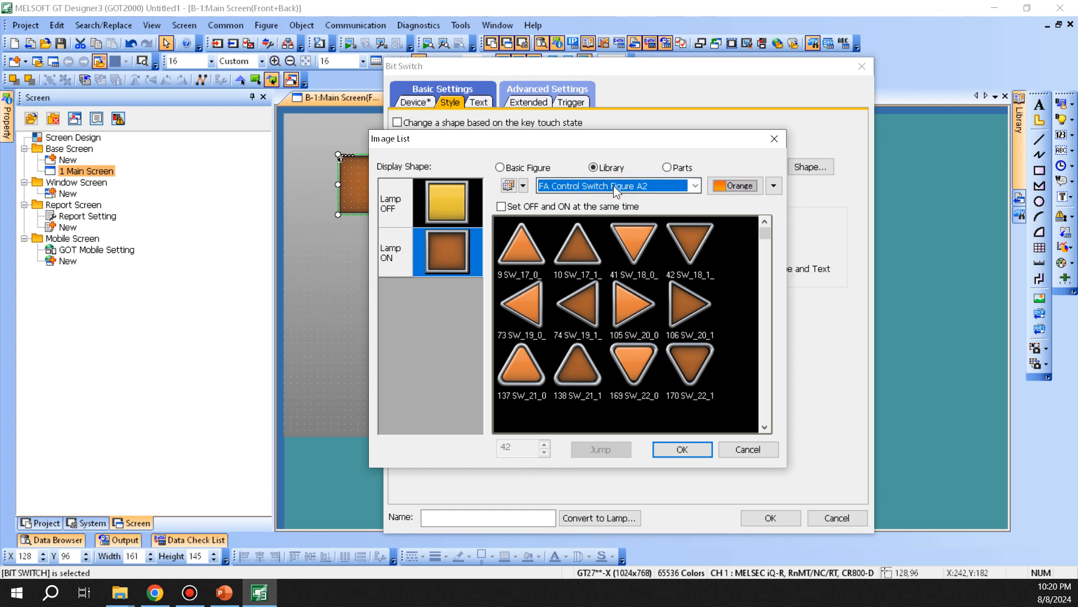
{"action": "scroll", "coordinate": [613, 186], "scroll_direction": "down", "scroll_amount": 2}
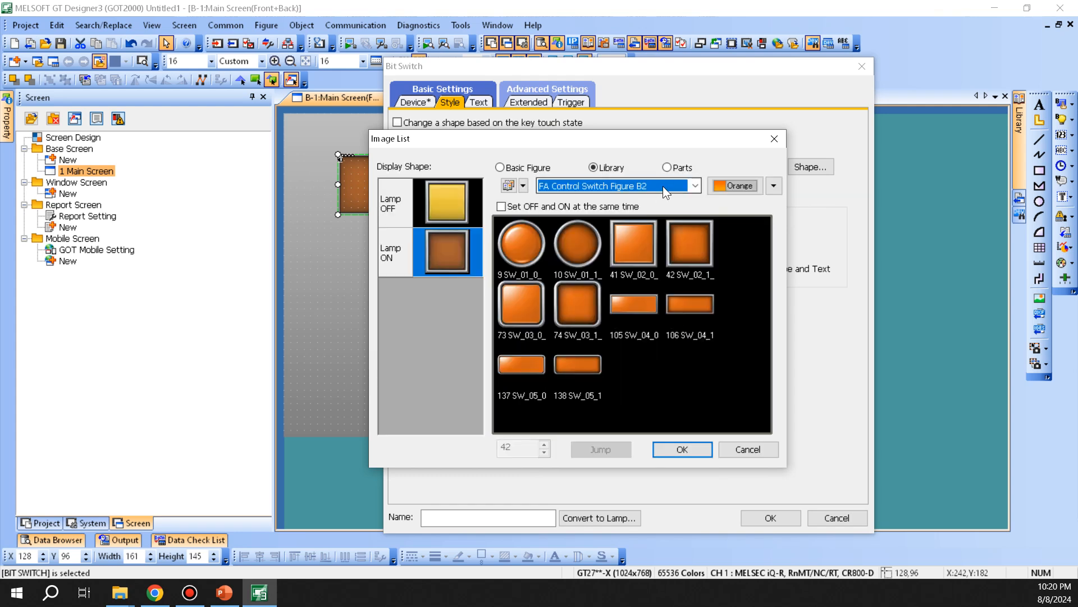
{"action": "scroll", "coordinate": [663, 186], "scroll_direction": "down", "scroll_amount": 1}
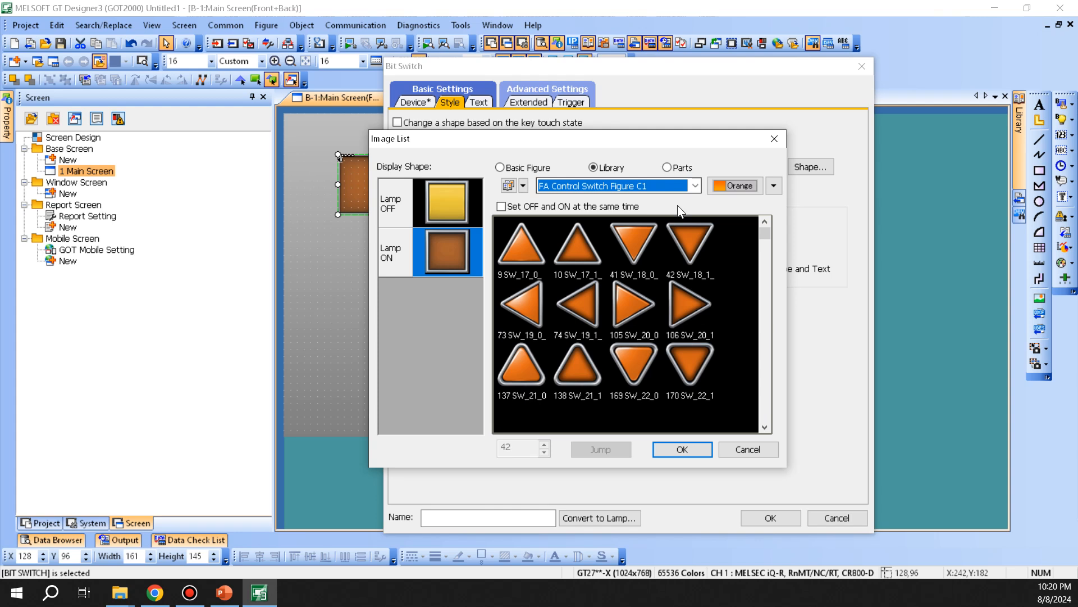
{"action": "scroll", "coordinate": [638, 191], "scroll_direction": "down", "scroll_amount": 1}
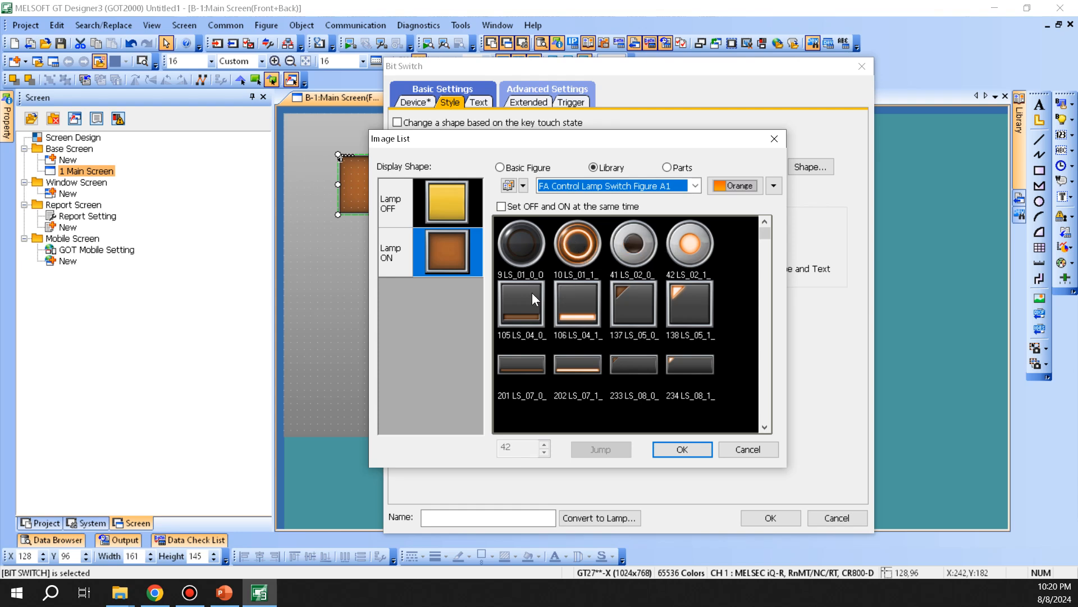
{"action": "left_click", "coordinate": [577, 304]}
- Assign shape 105 (LS_04_0) from the same library to the Lamp OFF state and accept the shapes
{"action": "left_click", "coordinate": [447, 223]}
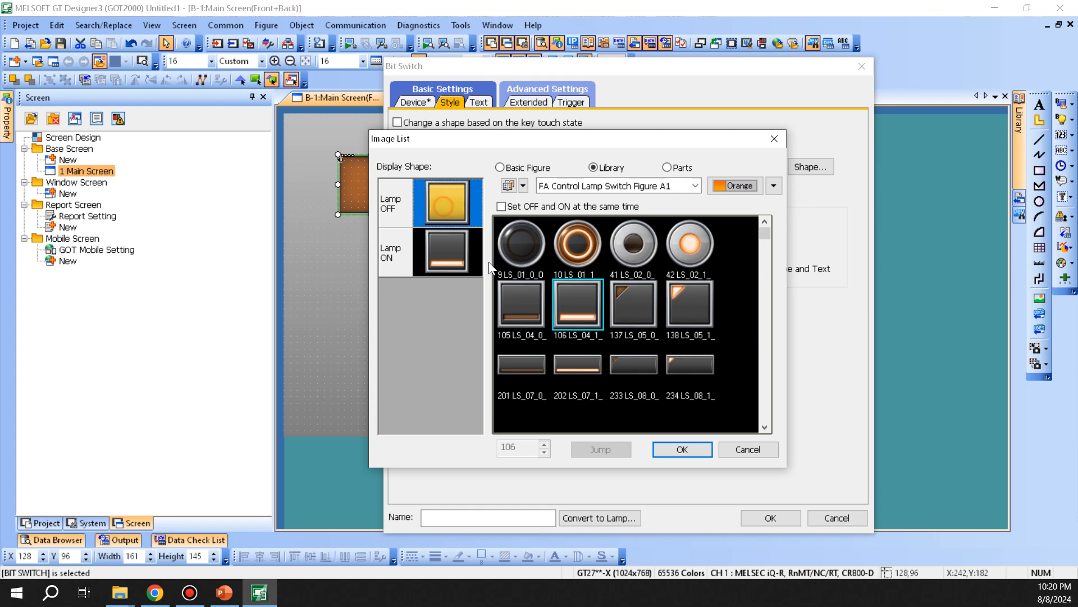
{"action": "left_click", "coordinate": [521, 308]}
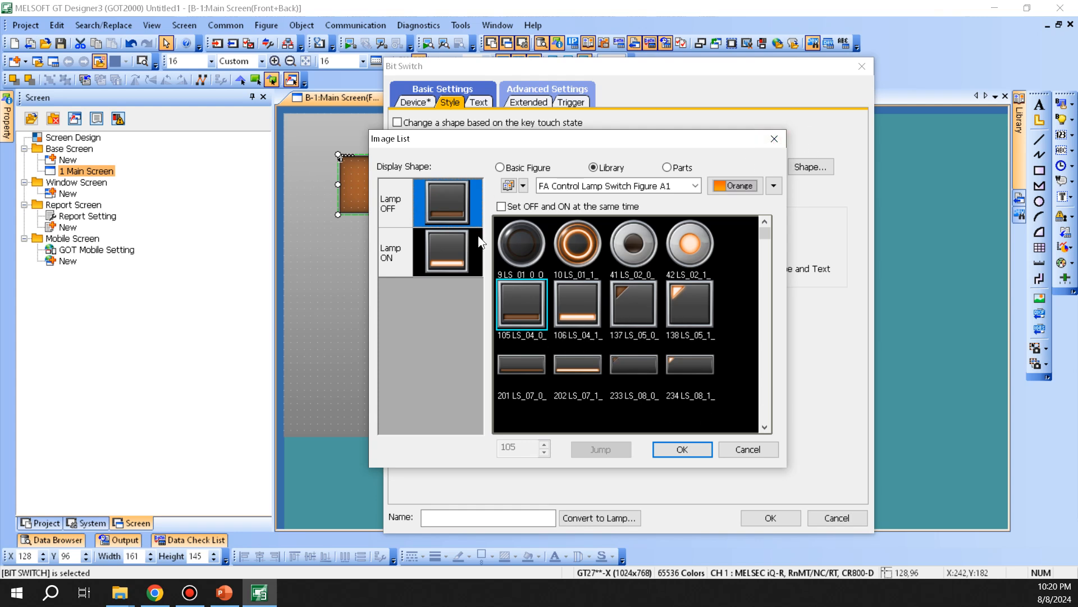
{"action": "left_click", "coordinate": [701, 451]}
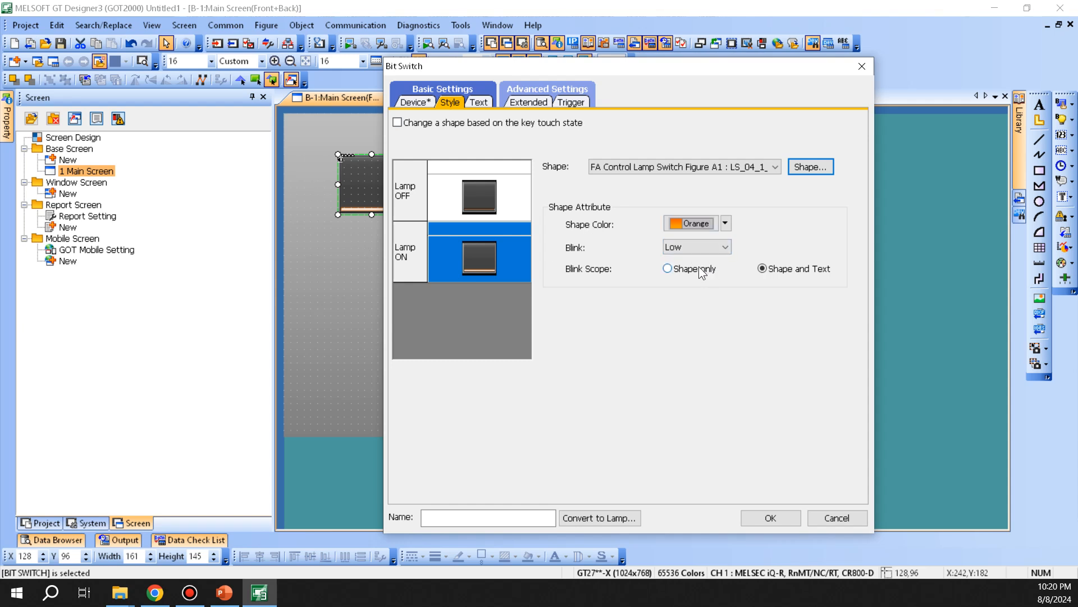
- Set the switch's text type to Comment and check the comments available in group 1, keeping comment 1
{"action": "left_click", "coordinate": [482, 102]}
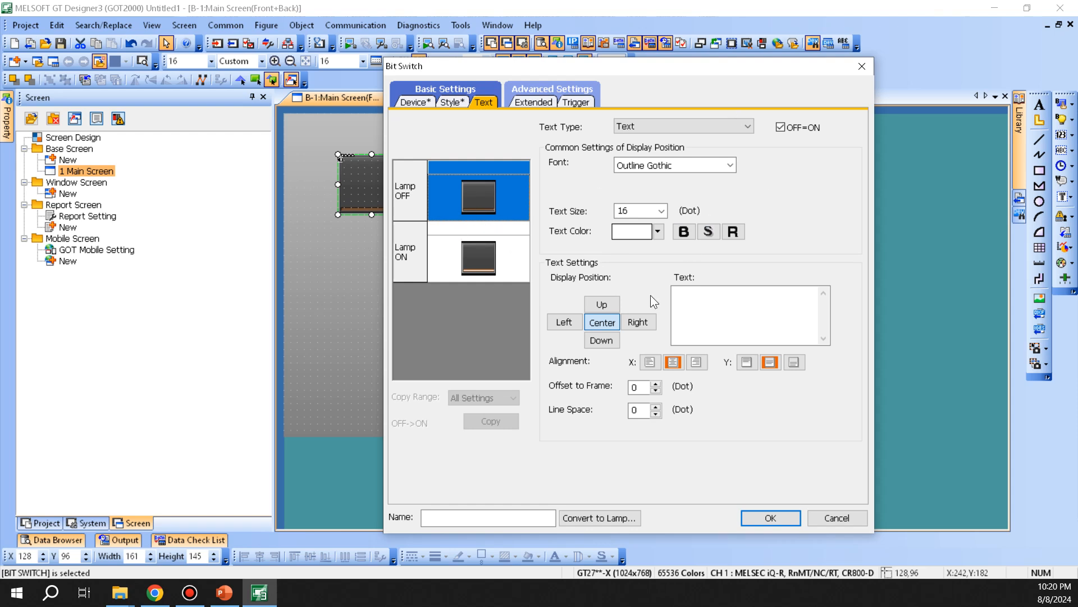
{"action": "left_click", "coordinate": [730, 127]}
{"action": "left_click", "coordinate": [730, 127]}
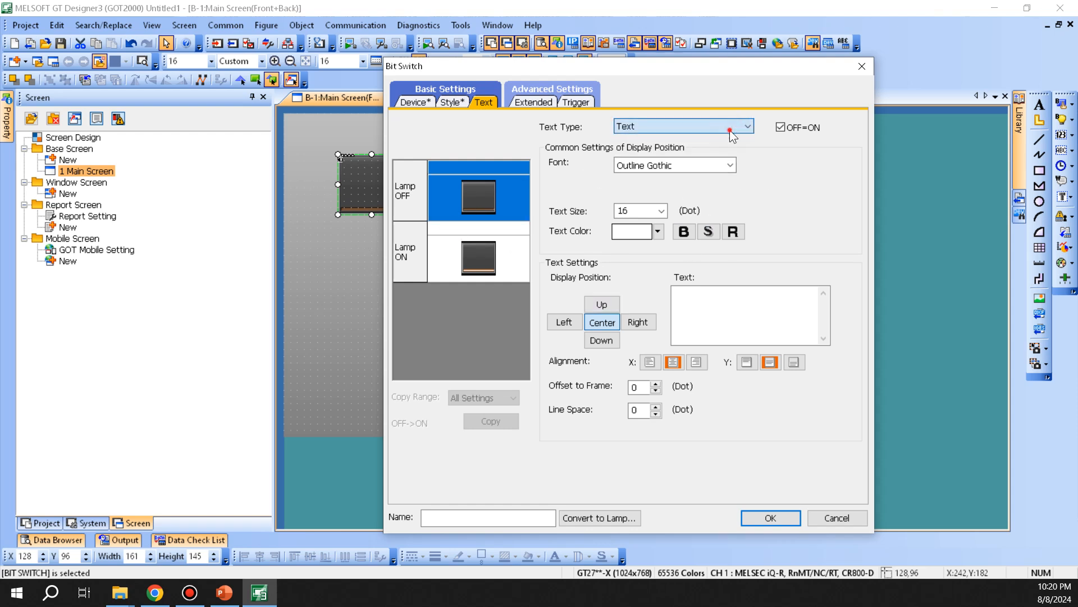
{"action": "left_click", "coordinate": [673, 127]}
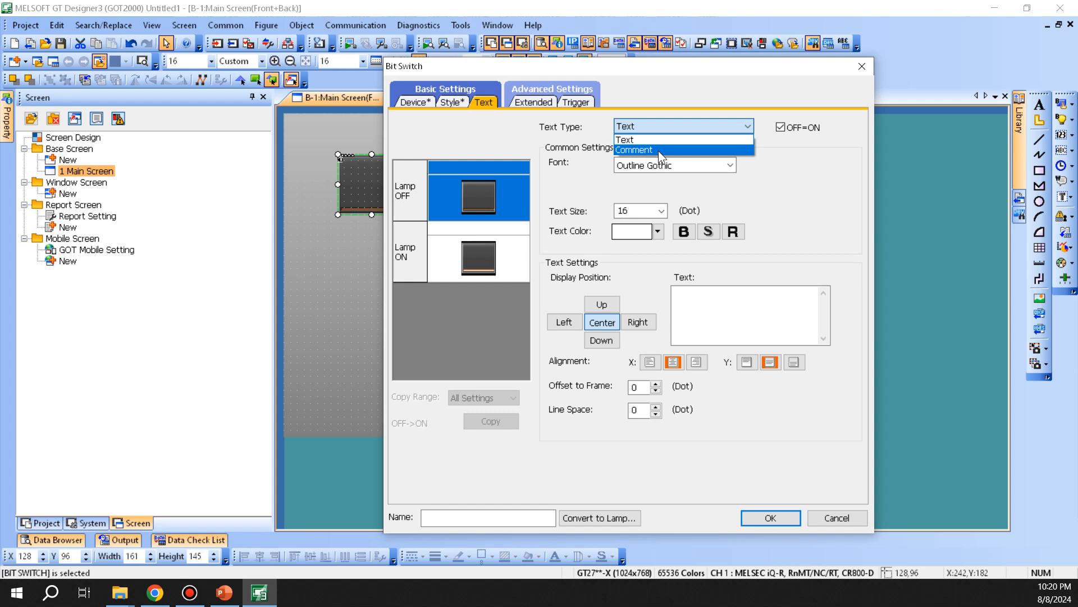
{"action": "left_click", "coordinate": [658, 150]}
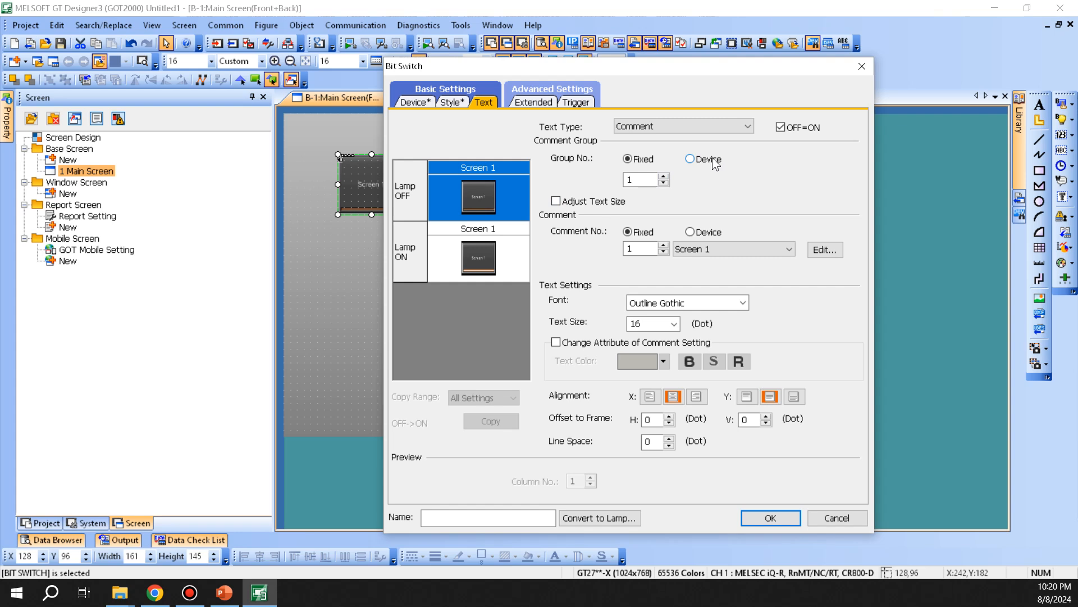
{"action": "left_click", "coordinate": [746, 246]}
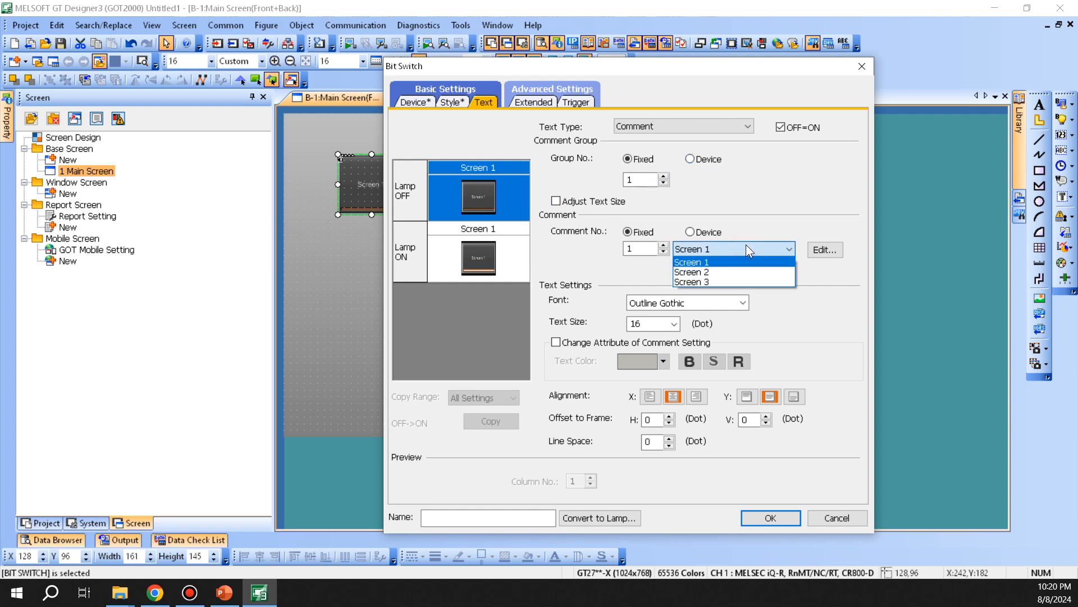
{"action": "left_click", "coordinate": [803, 194]}
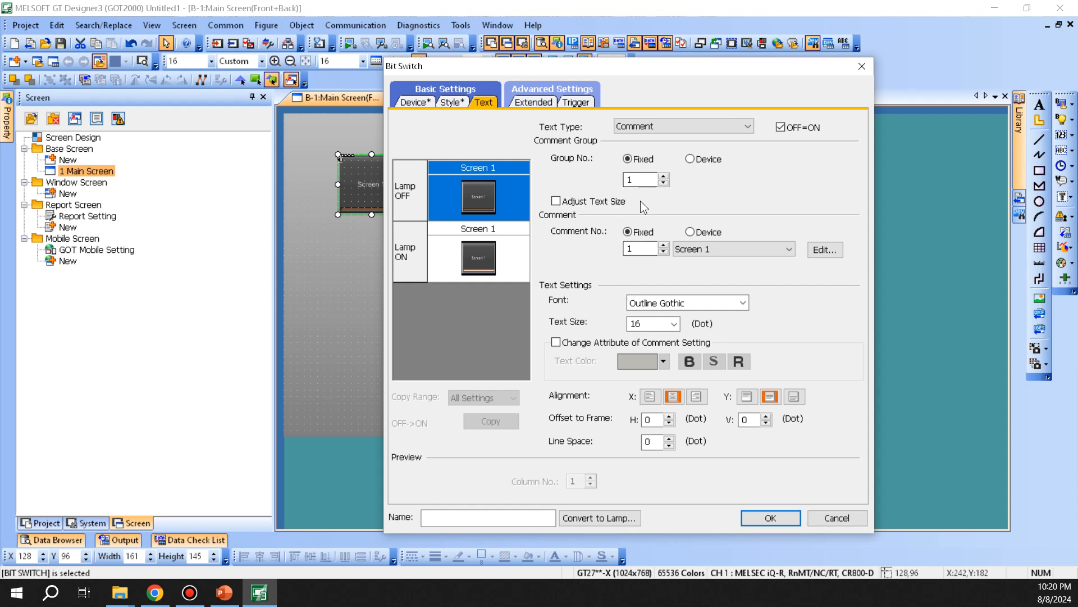
{"action": "left_click", "coordinate": [724, 249]}
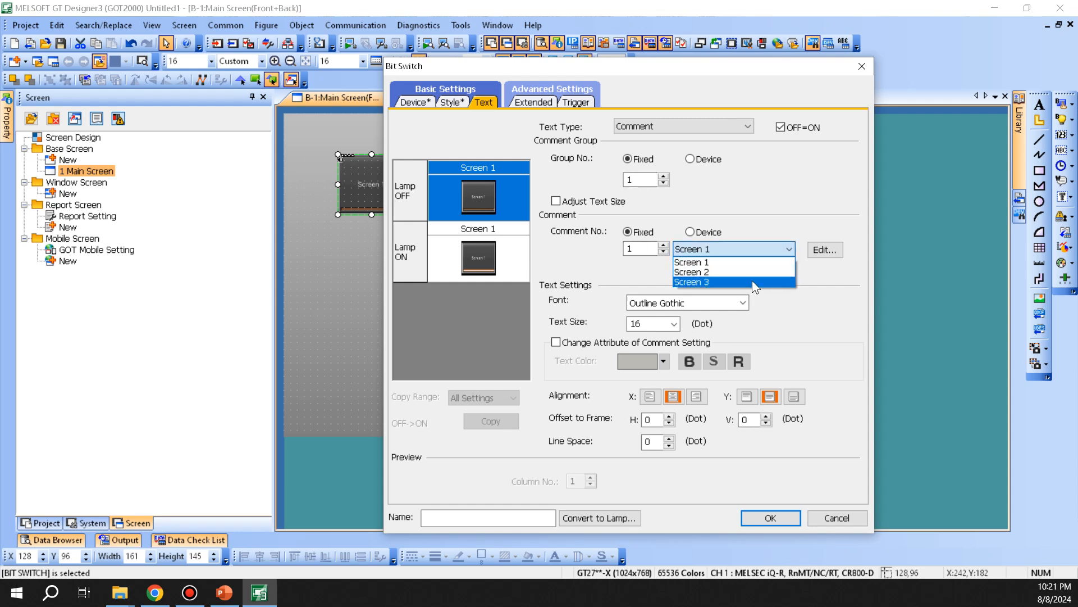
{"action": "left_click", "coordinate": [795, 186]}
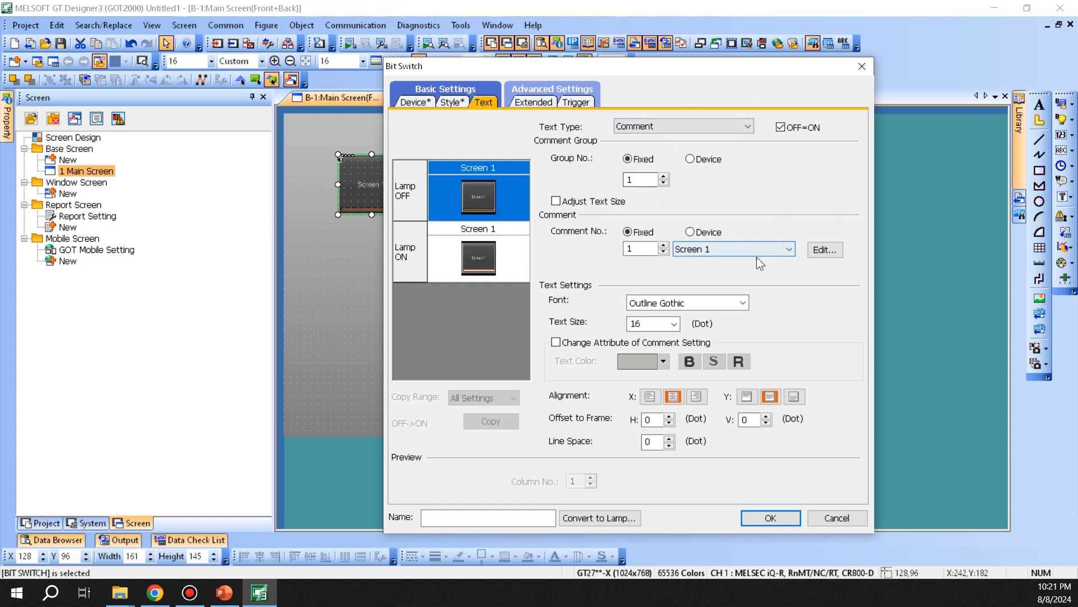
{"action": "left_click", "coordinate": [834, 248]}
{"action": "left_click", "coordinate": [602, 276]}
{"action": "left_click", "coordinate": [572, 295]}
{"action": "left_click", "coordinate": [582, 276]}
{"action": "left_click", "coordinate": [575, 291]}
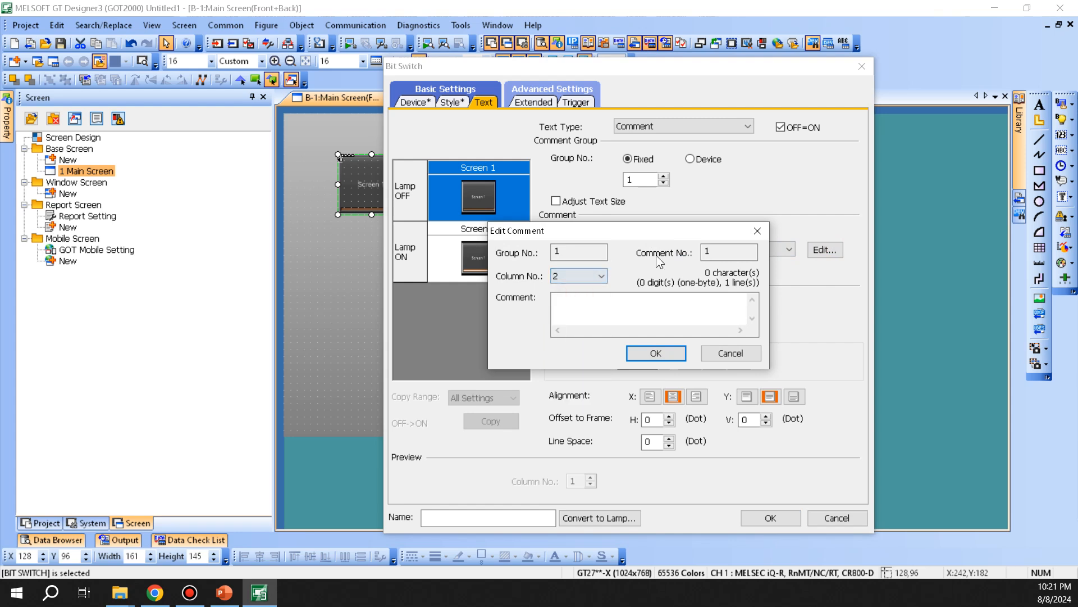
{"action": "left_click", "coordinate": [726, 323]}
{"action": "left_click", "coordinate": [730, 353]}
- Change the switch's text type back to Text, carrying the selected comment over as the text
{"action": "left_click", "coordinate": [656, 124]}
{"action": "left_click", "coordinate": [856, 297]}
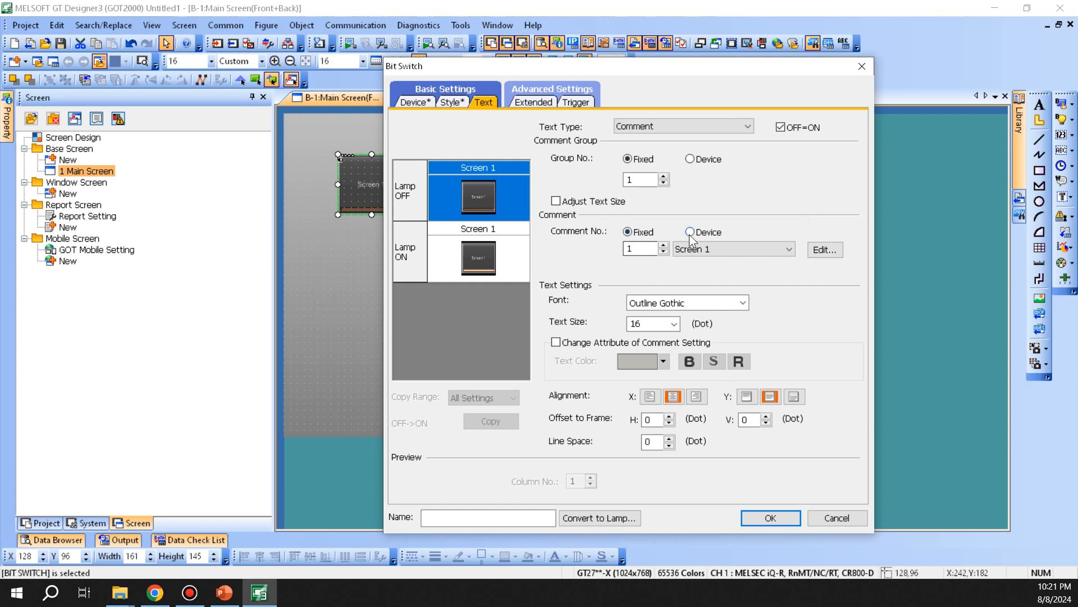
{"action": "left_click", "coordinate": [662, 124]}
{"action": "left_click", "coordinate": [656, 140]}
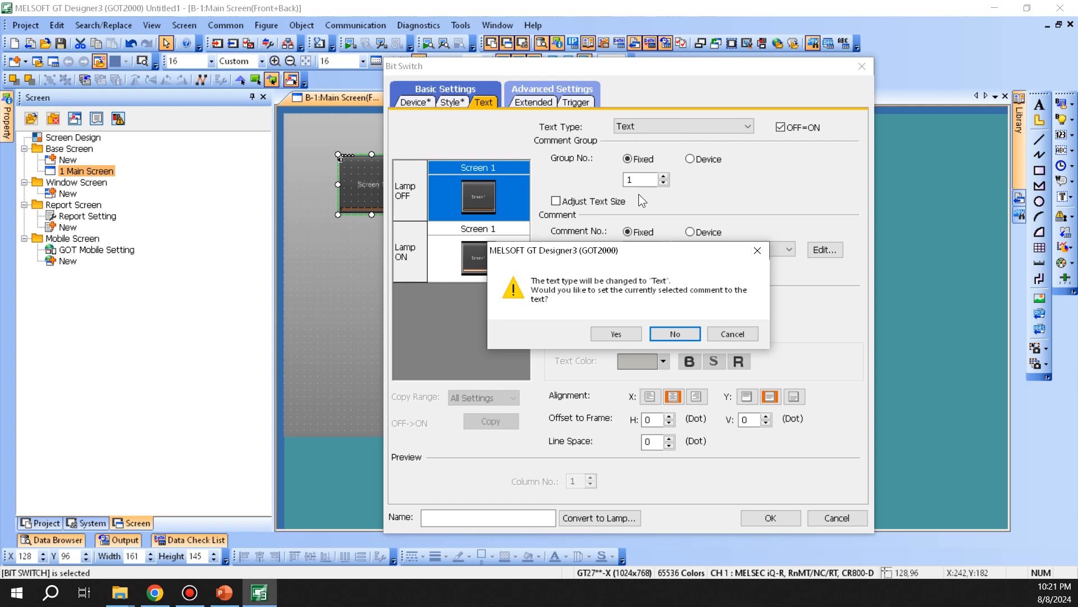
{"action": "left_click", "coordinate": [623, 330]}
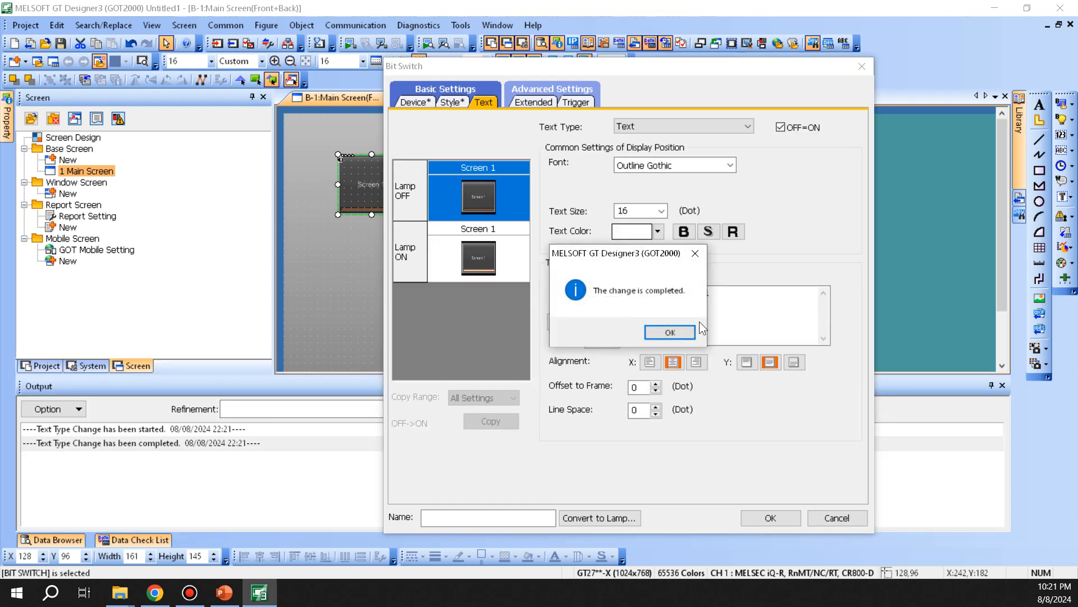
{"action": "left_click", "coordinate": [667, 331]}
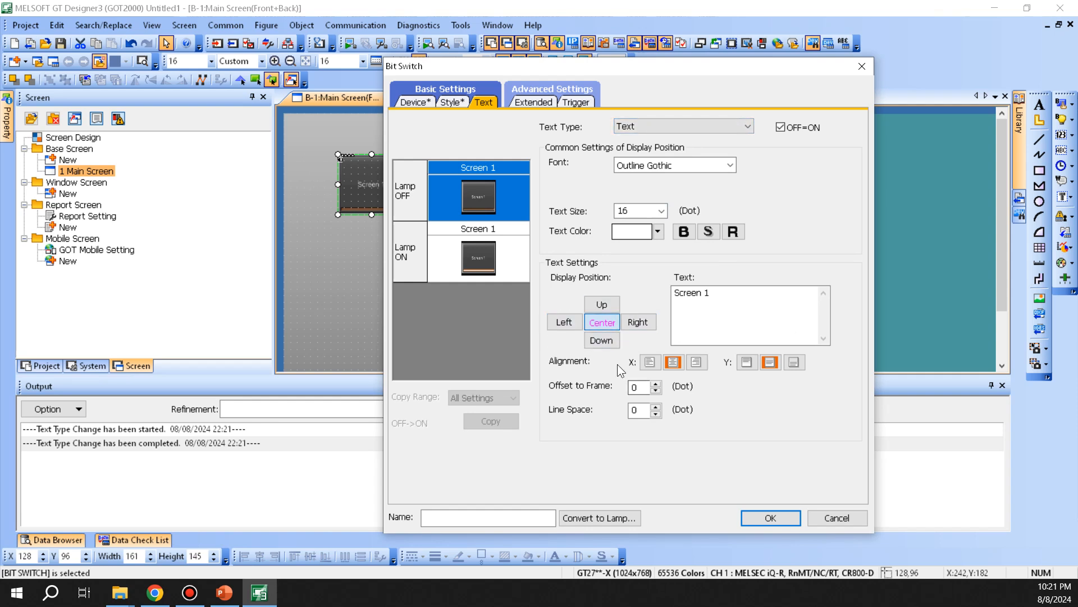
- Add the text "Down" at the Down display position and "left" at the Left display position
{"action": "left_click_drag", "start_coordinate": [611, 70], "coordinate": [699, 64]}
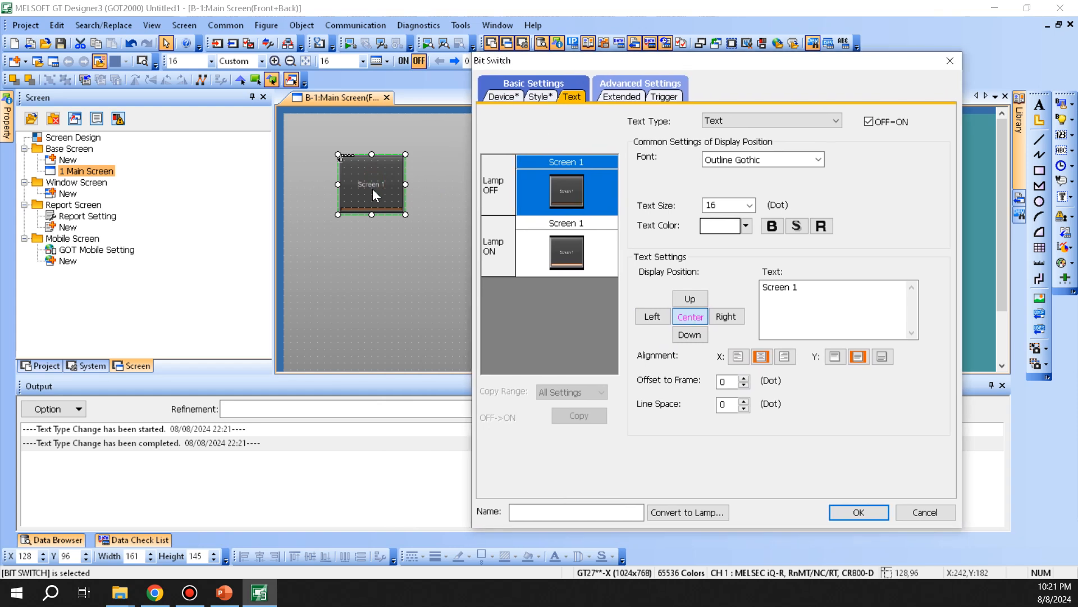
{"action": "left_click", "coordinate": [693, 335]}
{"action": "left_click", "coordinate": [810, 301]}
{"action": "type", "text": "Down"}
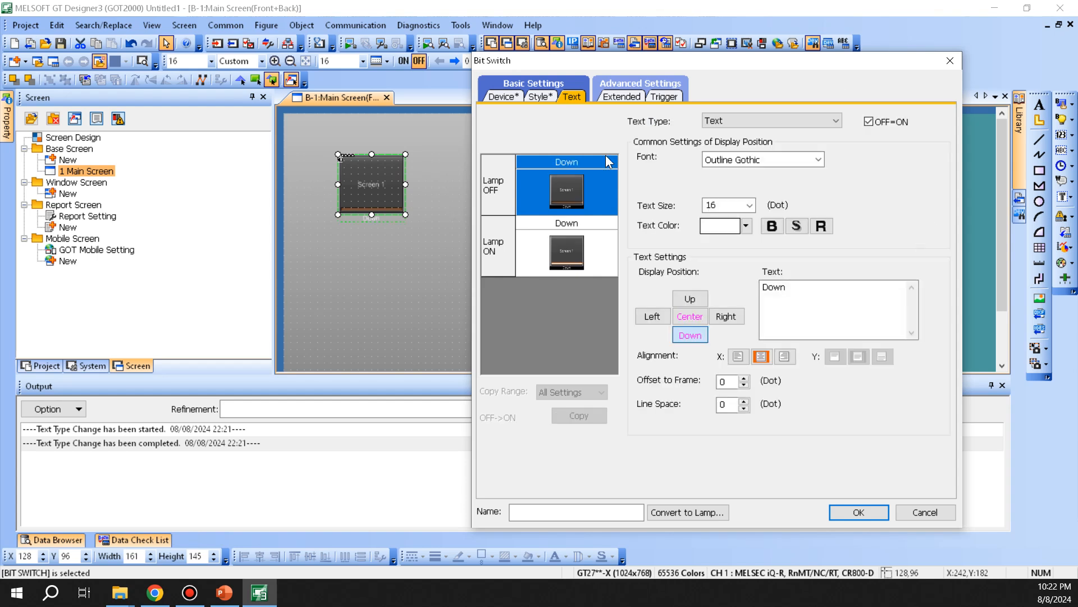
{"action": "left_click", "coordinate": [644, 318]}
{"action": "left_click", "coordinate": [827, 311]}
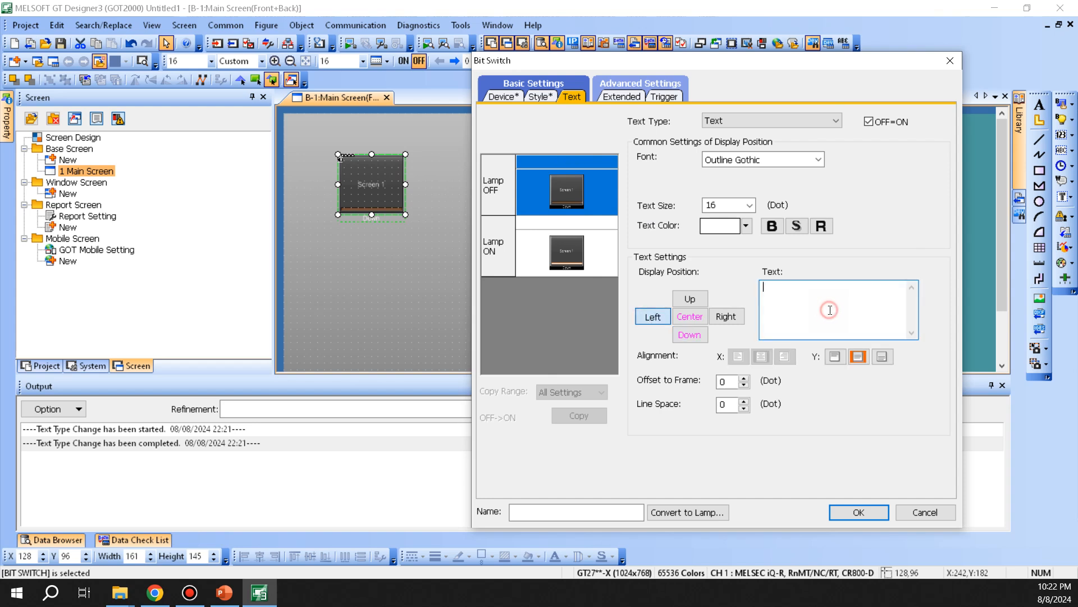
{"action": "type", "text": "left"}
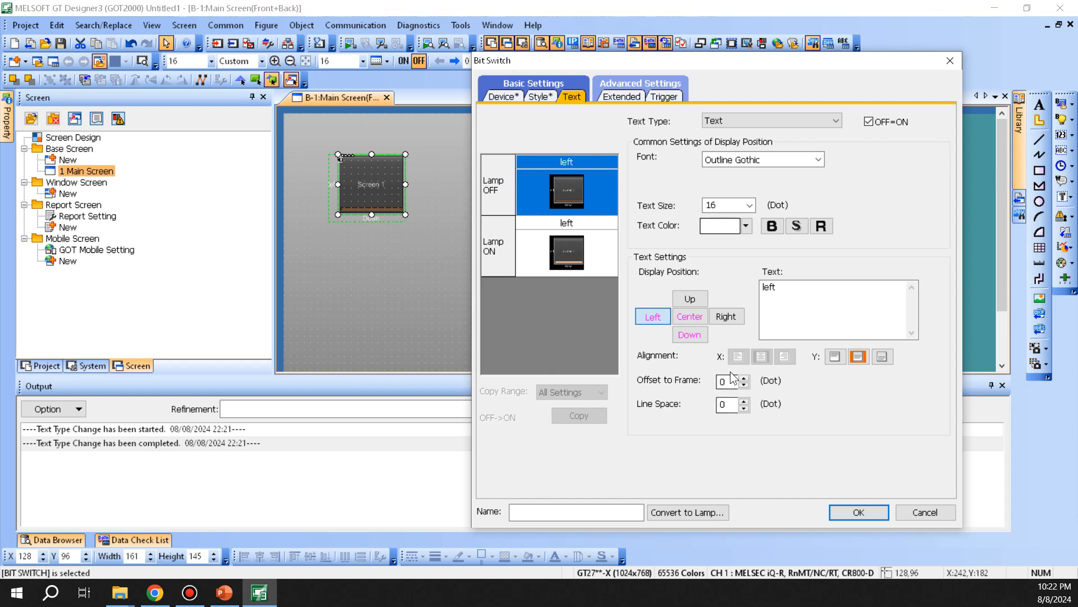
- Add "Screen 2" and "Screen 3" as second and third lines of the Center text
{"action": "left_click", "coordinate": [726, 404]}
{"action": "left_click", "coordinate": [692, 316]}
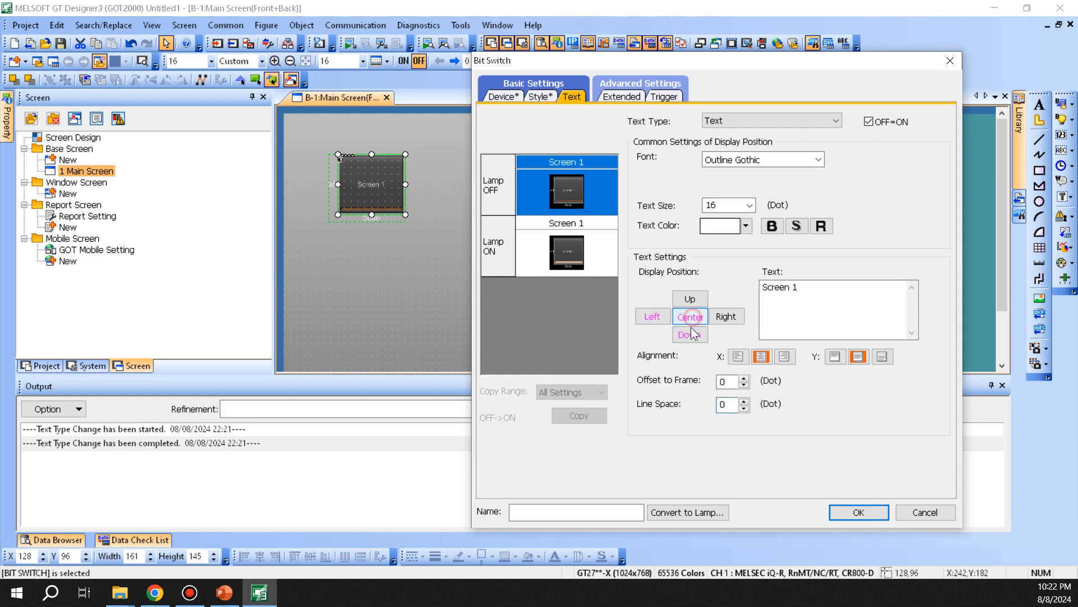
{"action": "left_click", "coordinate": [819, 297]}
{"action": "key", "text": "Return"}
{"action": "type", "text": "Scren"}
{"action": "key", "text": "BackSpace"}
{"action": "type", "text": "en 2"}
{"action": "key", "text": "Return"}
{"action": "type", "text": "Screen 3"}
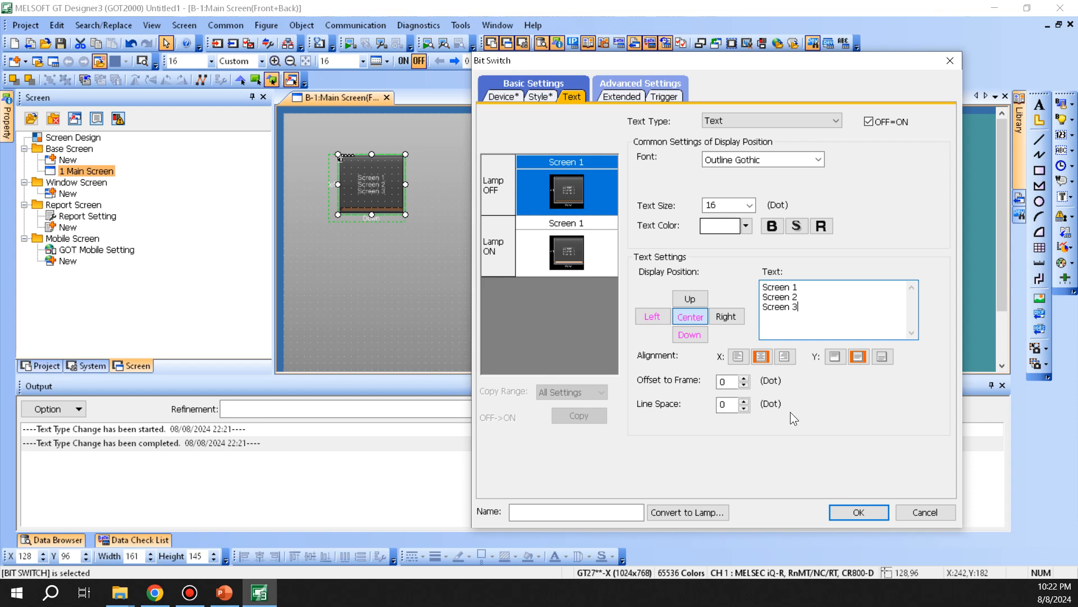
- Try a line space of 5 dots for the Center text and reset it to 0
{"action": "double_click", "coordinate": [724, 404]}
{"action": "type", "text": "5"}
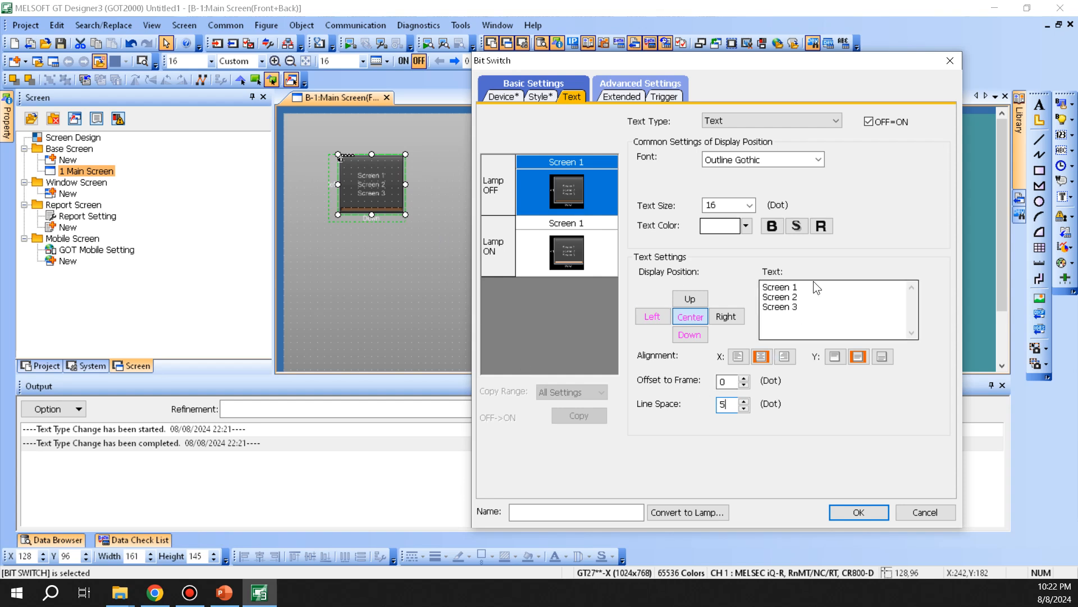
{"action": "key", "text": "BackSpace"}
{"action": "type", "text": "0"}
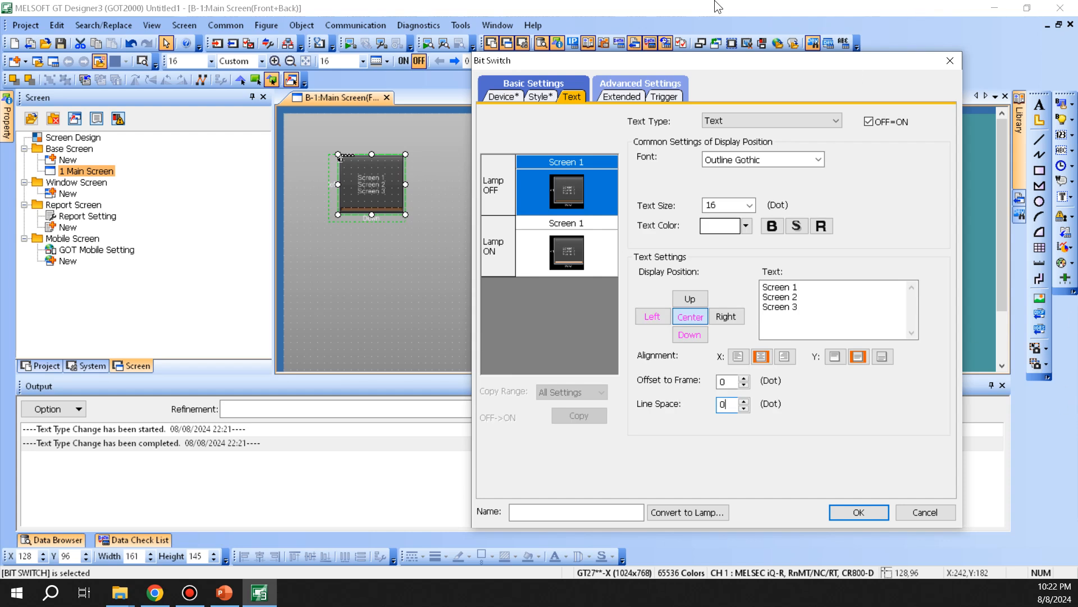
- Set the switch's input security level to 2 in the extended settings
{"action": "left_click", "coordinate": [636, 98]}
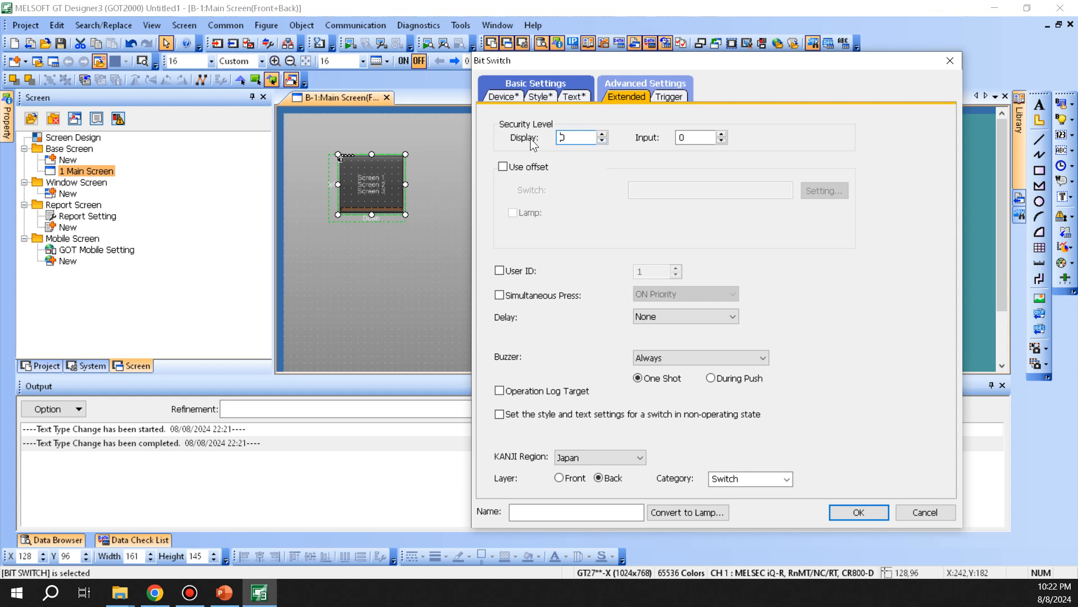
{"action": "double_click", "coordinate": [575, 135]}
{"action": "double_click", "coordinate": [694, 137]}
{"action": "double_click", "coordinate": [584, 138]}
{"action": "double_click", "coordinate": [696, 137]}
{"action": "left_click_drag", "start_coordinate": [568, 136], "coordinate": [501, 135]}
{"action": "double_click", "coordinate": [689, 139]}
{"action": "type", "text": "2"}
- Enable the offset with D10 as the Signed BIN16 switch offset device and use the same offset for the lamp
{"action": "left_click", "coordinate": [528, 167]}
{"action": "left_click", "coordinate": [823, 191]}
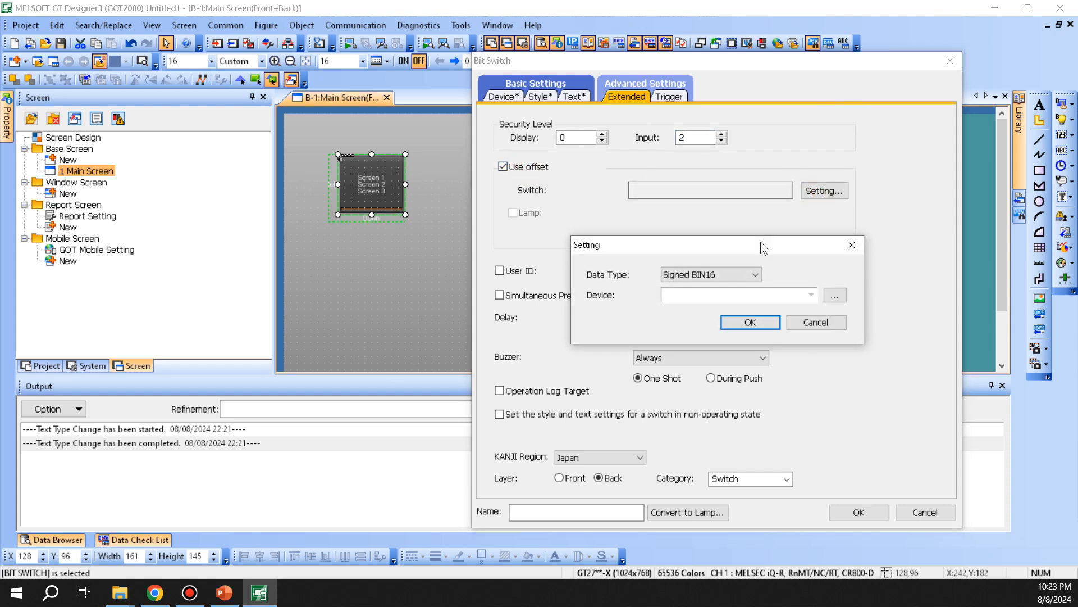
{"action": "left_click", "coordinate": [797, 325]}
{"action": "left_click", "coordinate": [741, 189]}
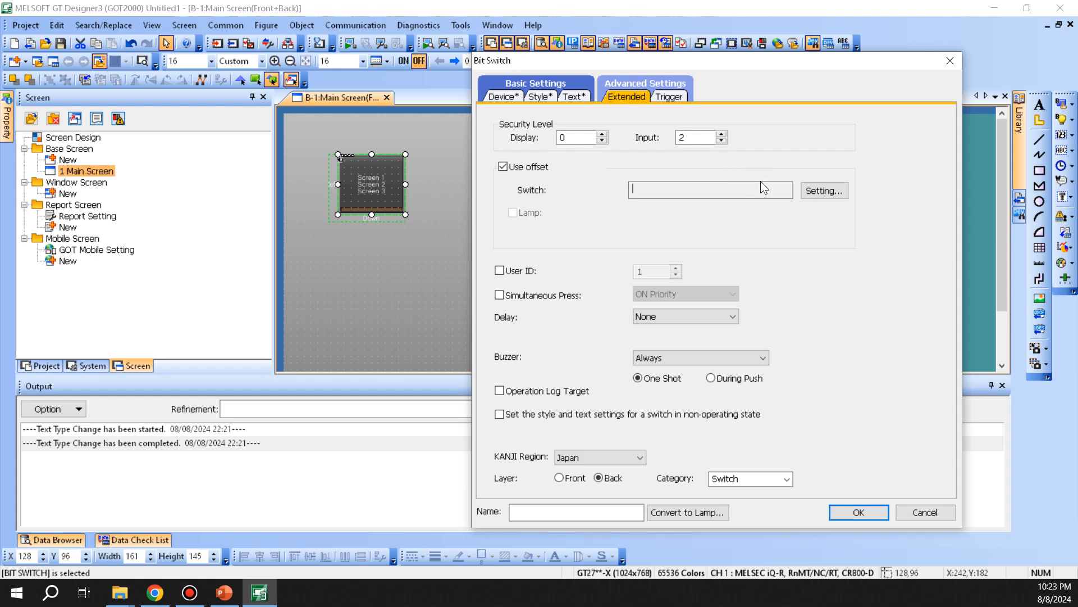
{"action": "left_click", "coordinate": [823, 190]}
{"action": "left_click", "coordinate": [705, 297]}
{"action": "type", "text": "d10"}
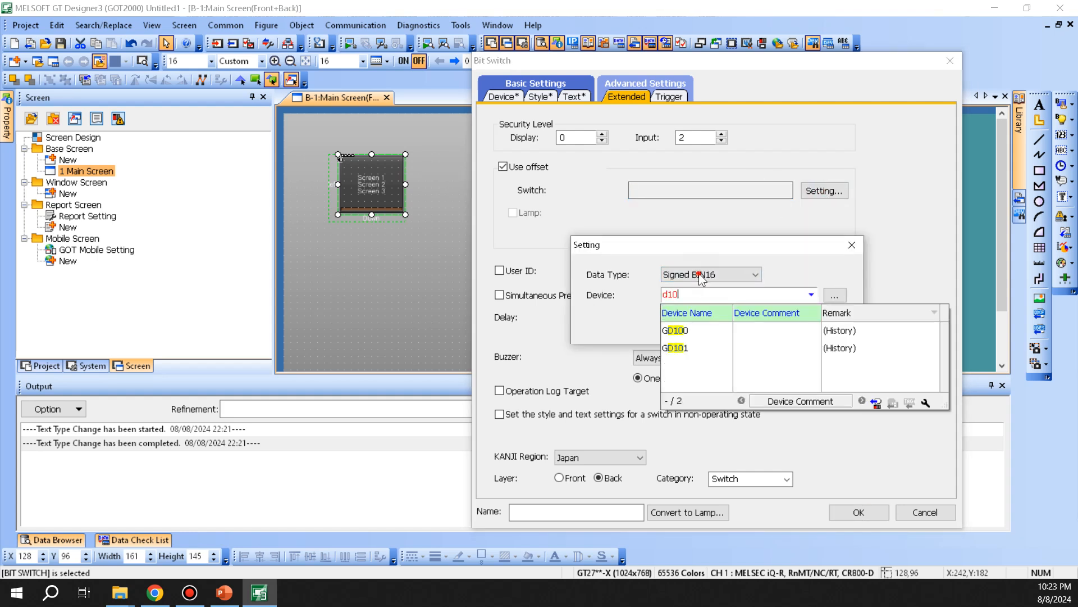
{"action": "left_click", "coordinate": [699, 274]}
{"action": "left_click", "coordinate": [770, 257]}
{"action": "left_click", "coordinate": [760, 318]}
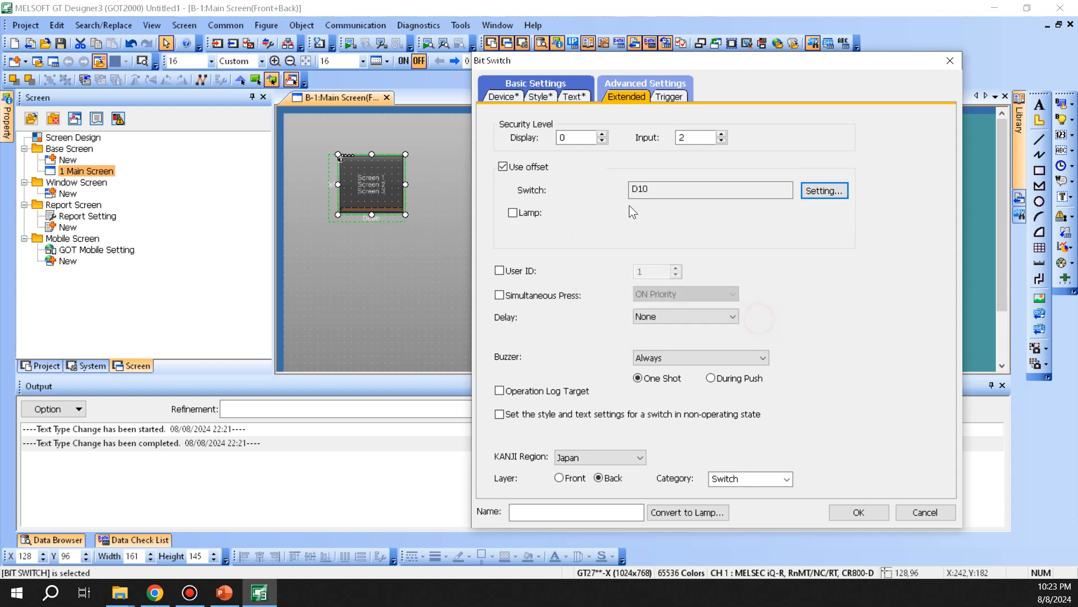
{"action": "left_click", "coordinate": [512, 212]}
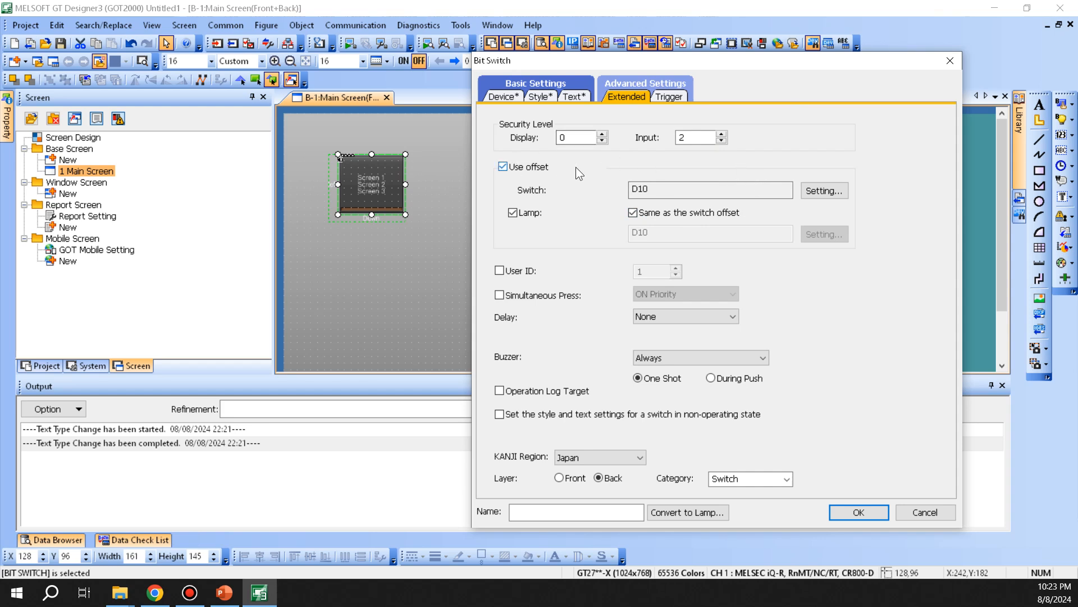
- Change the lamp timing to Bit-ON/OFF with device M0
{"action": "left_click", "coordinate": [500, 95]}
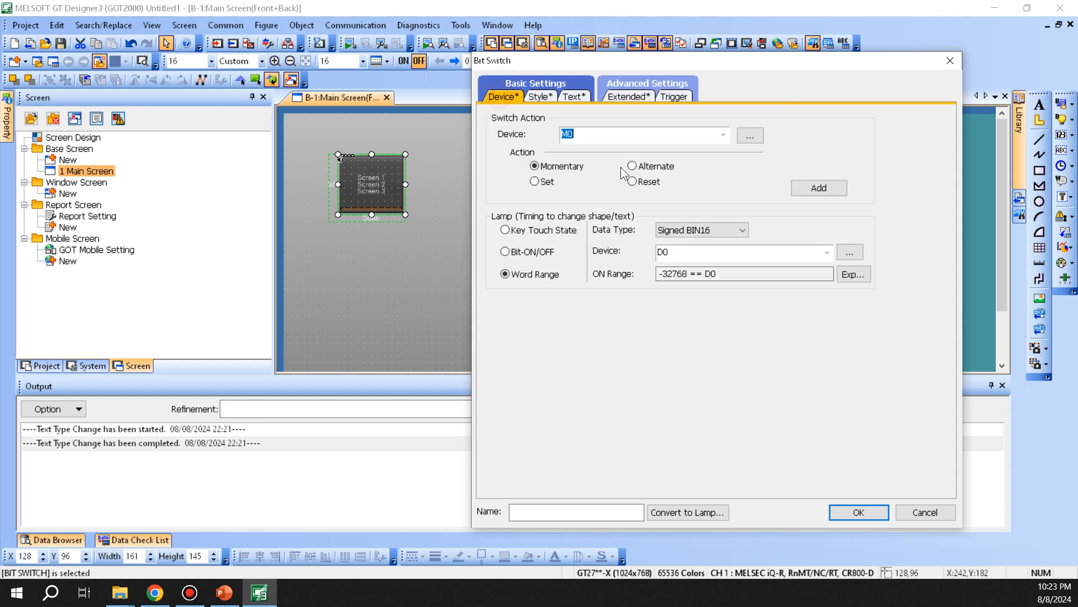
{"action": "left_click", "coordinate": [615, 134]}
{"action": "left_click", "coordinate": [504, 251]}
{"action": "double_click", "coordinate": [715, 253]}
{"action": "type", "text": "m"}
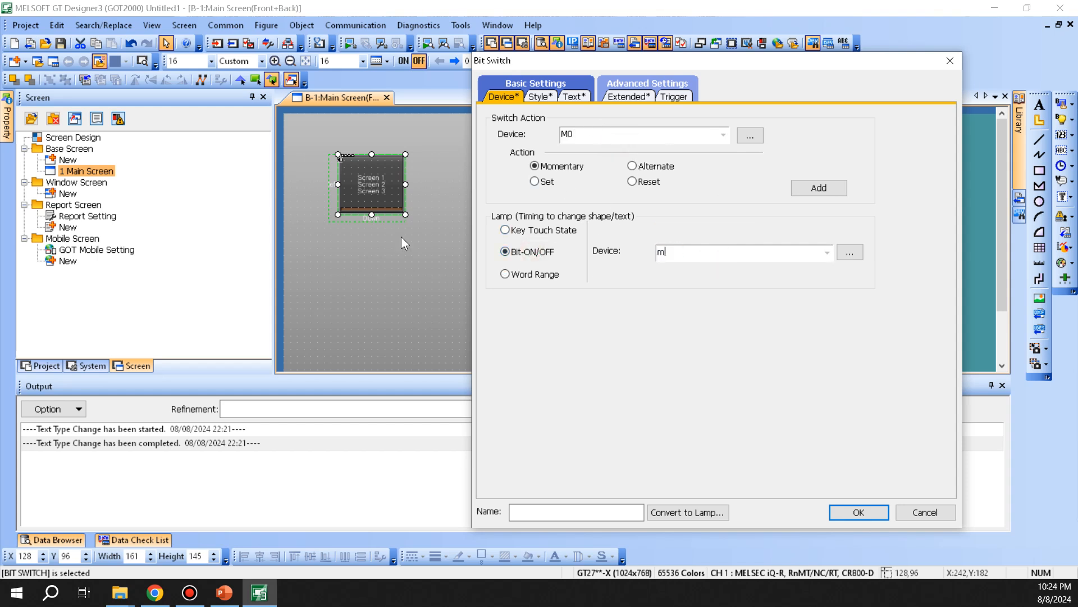
{"action": "type", "text": "0"}
{"action": "left_click", "coordinate": [754, 221]}
- Compare the D10 offset in the extended settings with the M0 device assigned to the switch and lamp
{"action": "left_click", "coordinate": [630, 96]}
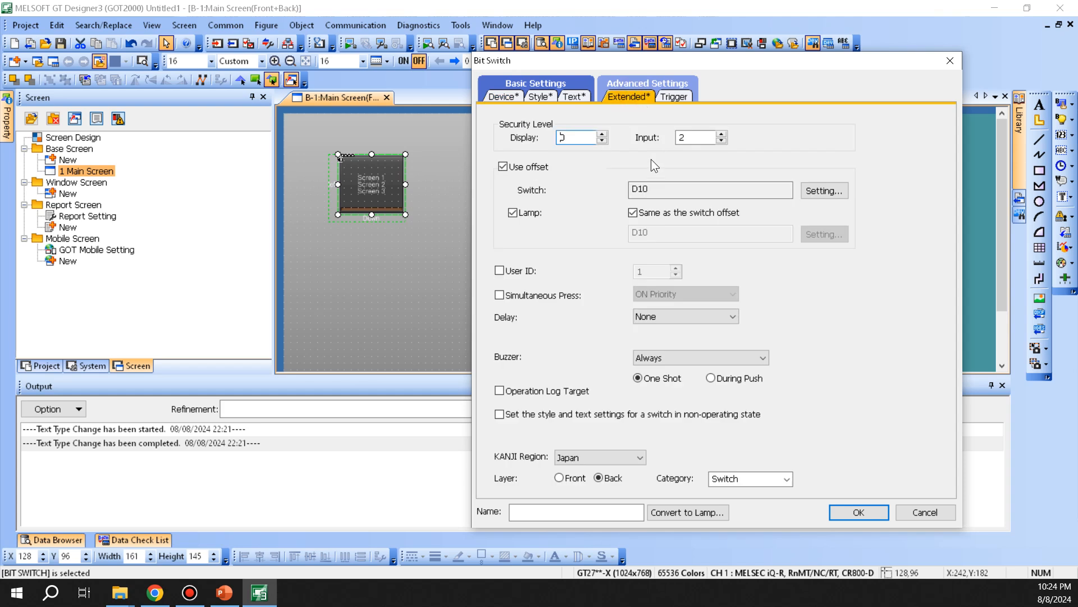
{"action": "double_click", "coordinate": [653, 189]}
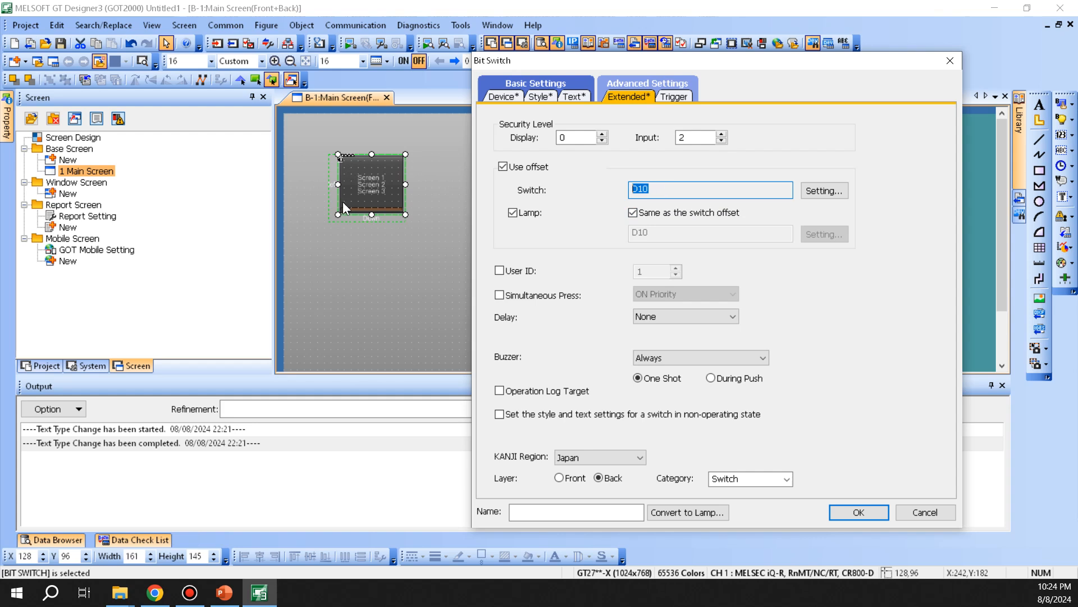
{"action": "left_click", "coordinate": [504, 96]}
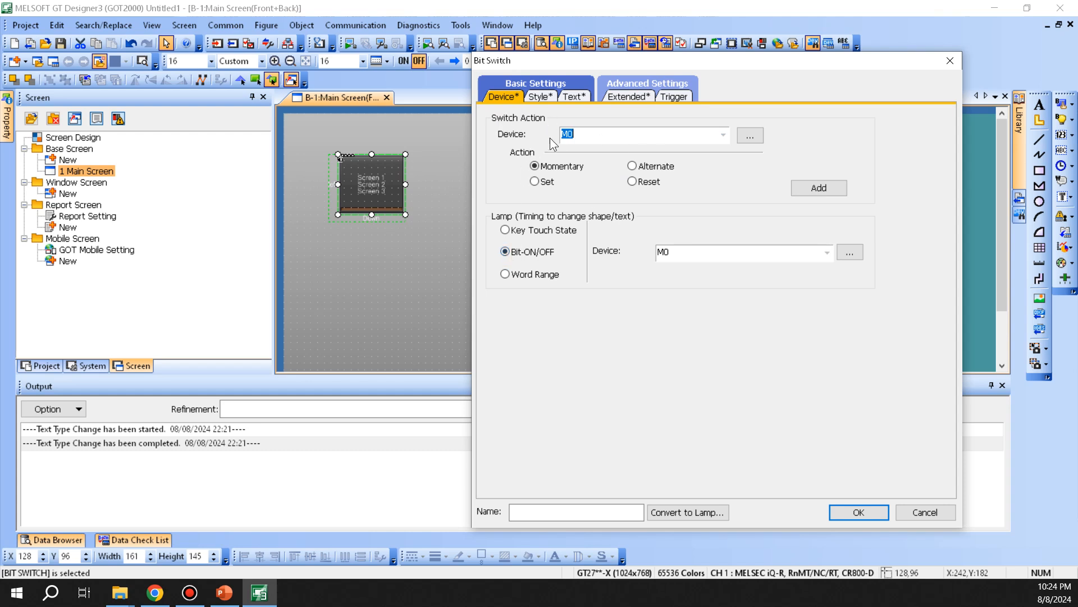
{"action": "mouse_move", "coordinate": [707, 67]}
{"action": "left_mouse_down"}
{"action": "mouse_move", "coordinate": [642, 65]}
{"action": "mouse_move", "coordinate": [692, 65]}
{"action": "left_mouse_up"}
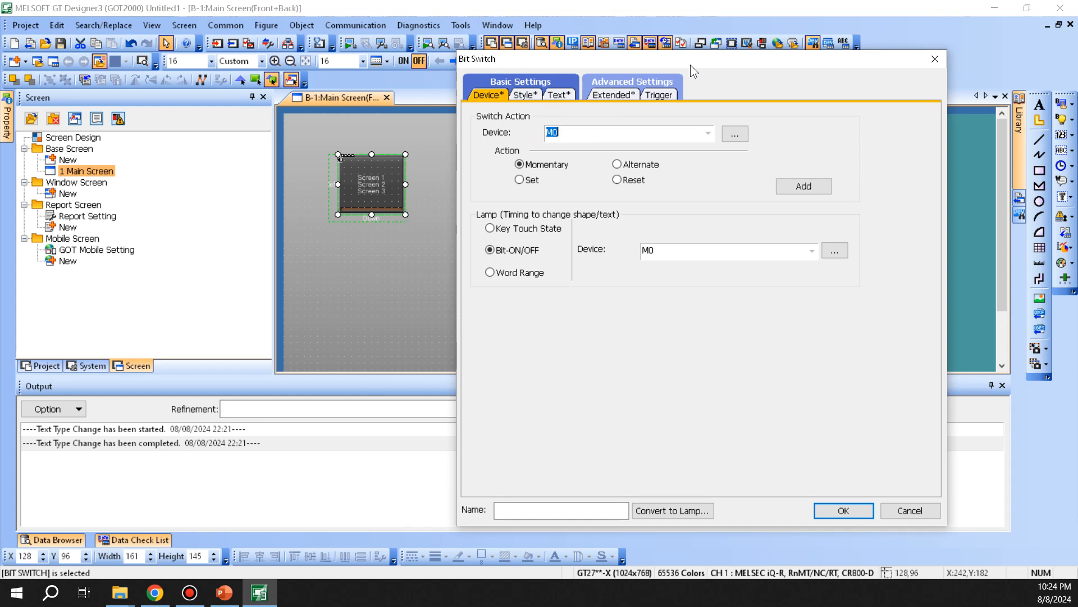
{"action": "left_click", "coordinate": [611, 94]}
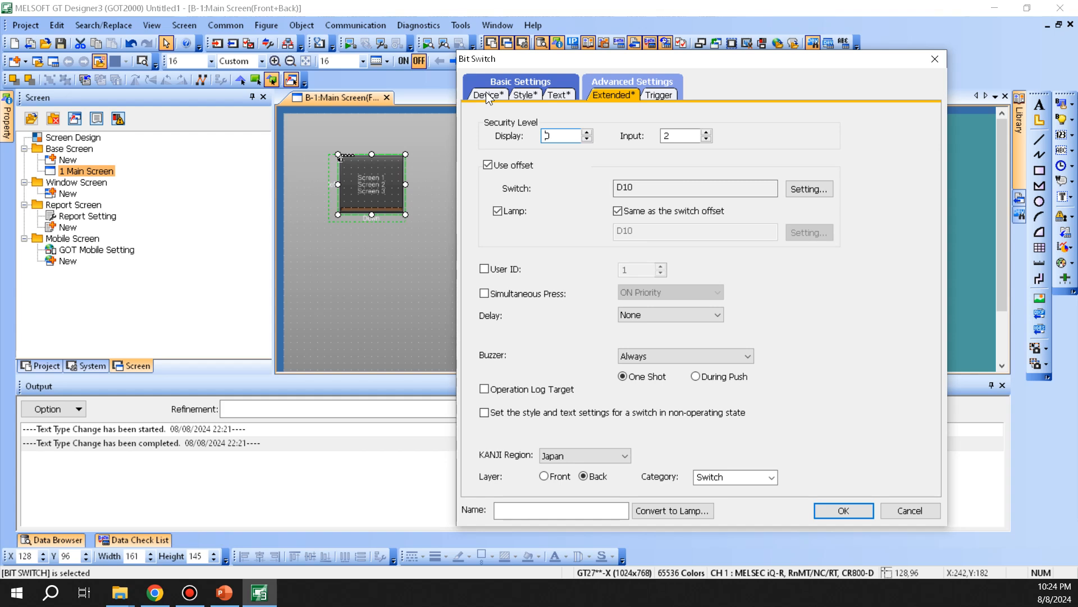
{"action": "left_click_drag", "start_coordinate": [713, 183], "coordinate": [308, 140]}
{"action": "left_click", "coordinate": [613, 187]}
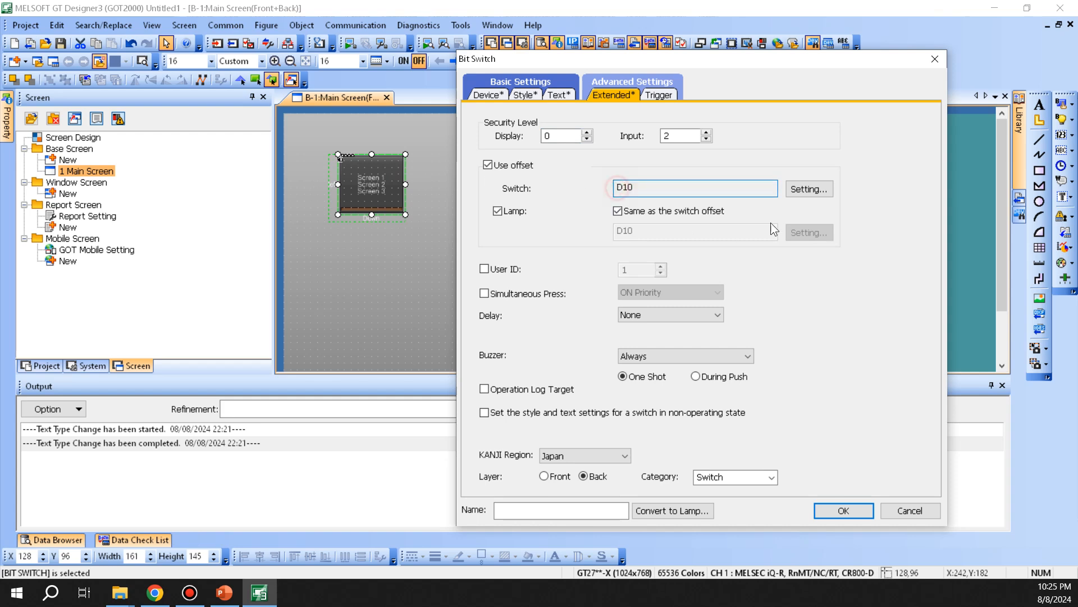
- Change the switch offset device to GD10
{"action": "double_click", "coordinate": [637, 188]}
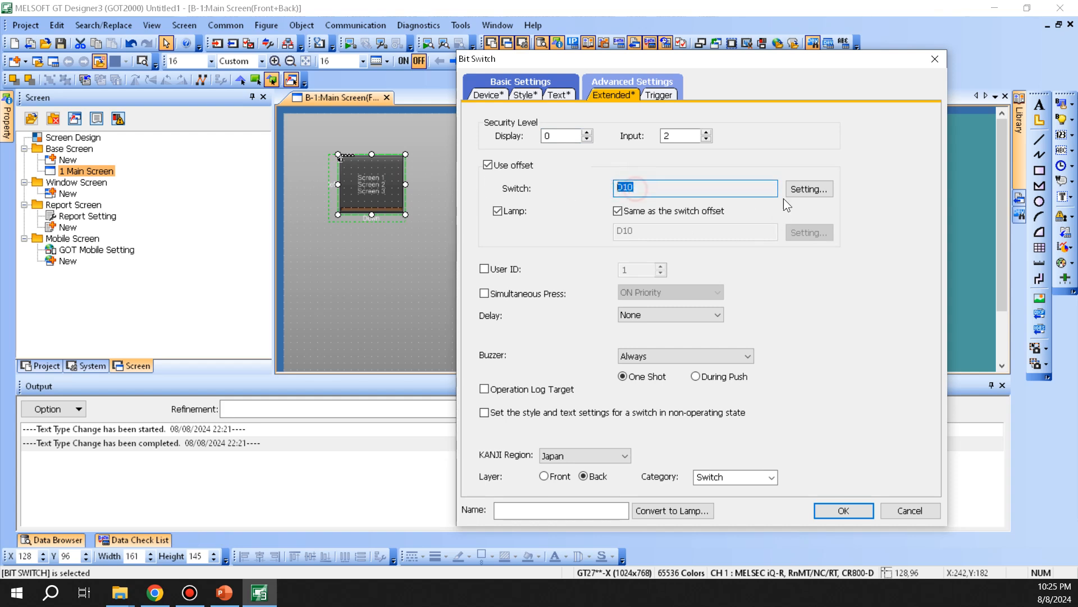
{"action": "left_click", "coordinate": [814, 188]}
{"action": "type", "text": "G"}
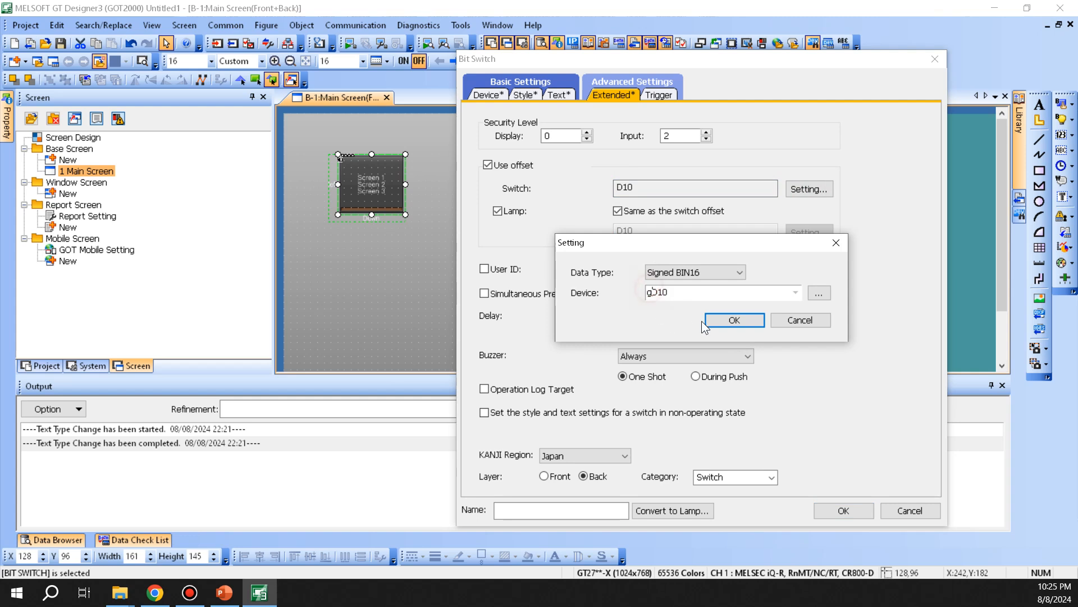
{"action": "left_click", "coordinate": [743, 319]}
{"action": "left_click", "coordinate": [739, 322]}
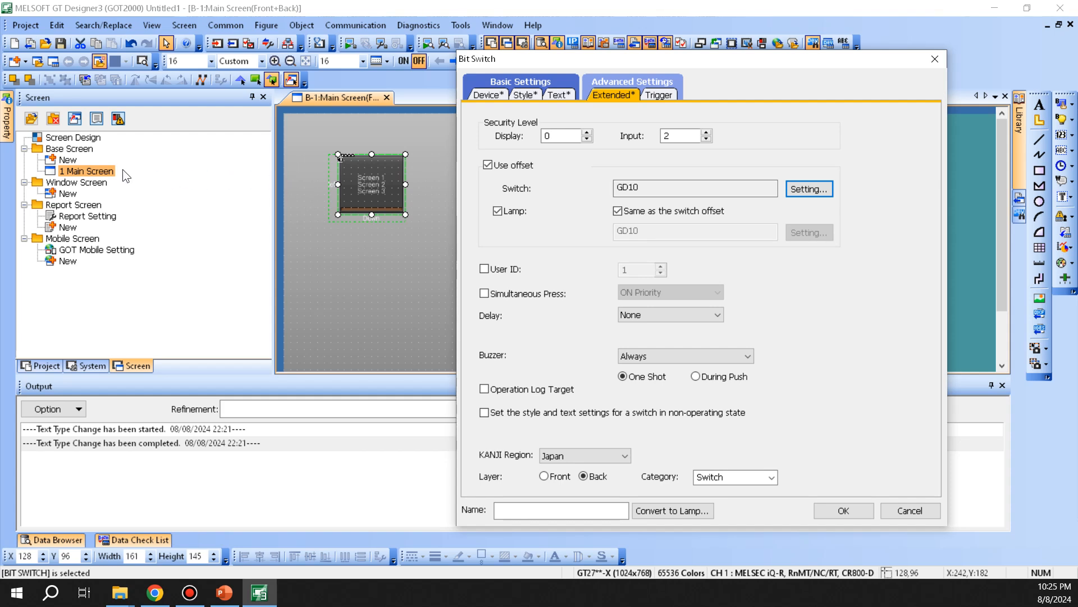
{"action": "double_click", "coordinate": [648, 190]}
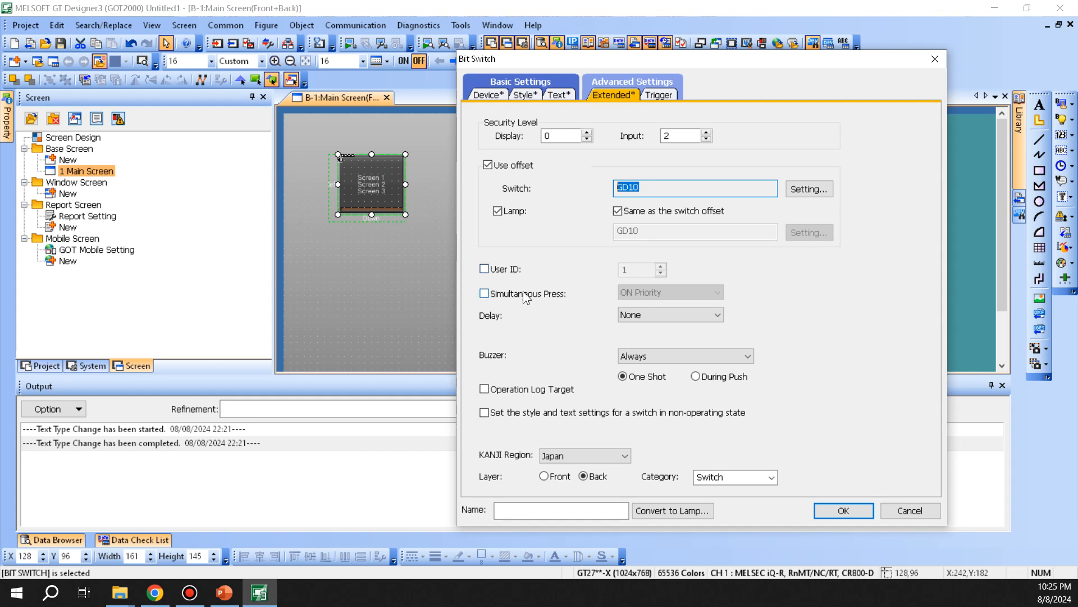
- Try enabling the user ID option for the switch, and turn it off again
{"action": "left_click", "coordinate": [500, 269]}
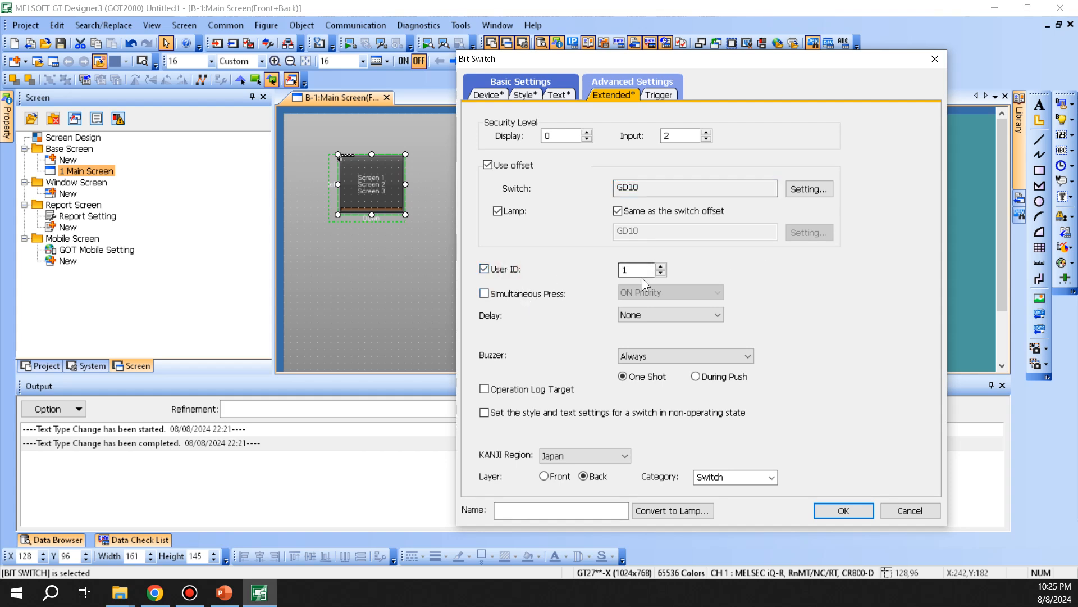
{"action": "left_click_drag", "start_coordinate": [780, 56], "coordinate": [800, 55]}
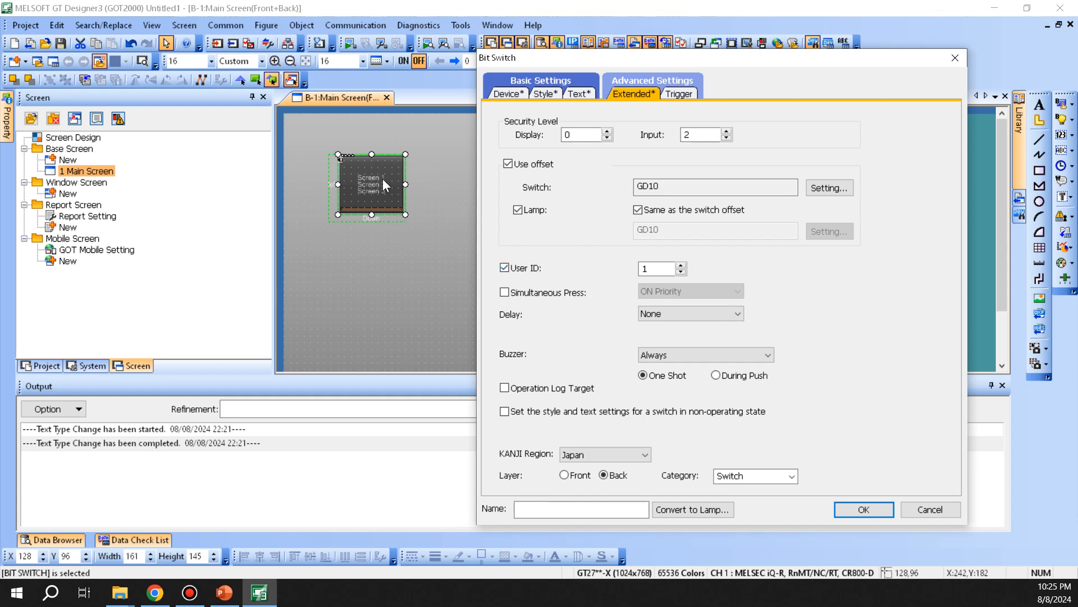
{"action": "left_click", "coordinate": [534, 269]}
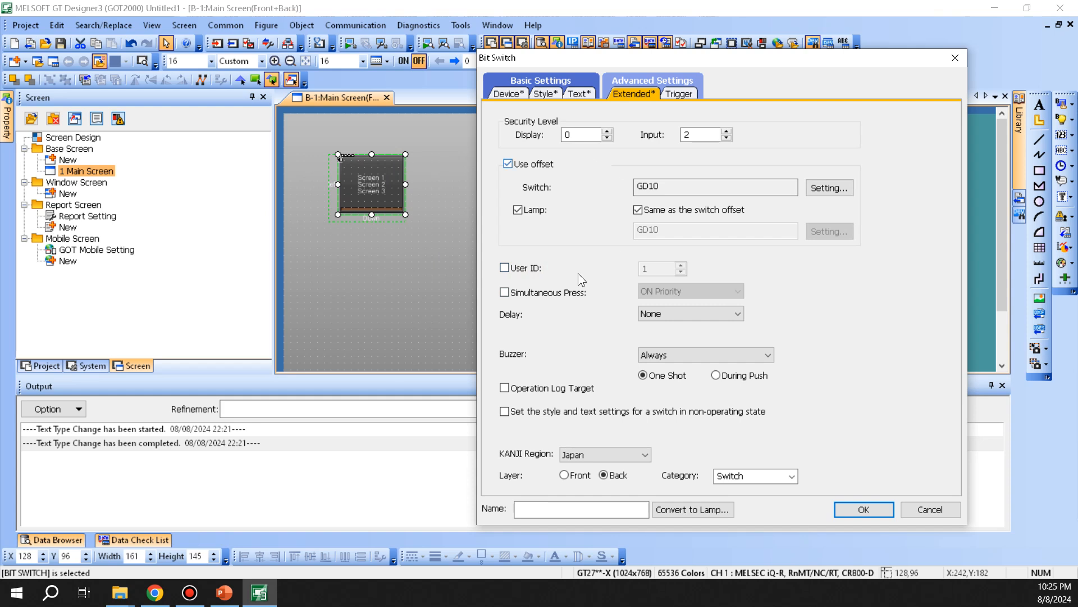
- Try the simultaneous press option with ON Priority, and turn it off again
{"action": "left_click", "coordinate": [541, 293]}
{"action": "left_click", "coordinate": [730, 291]}
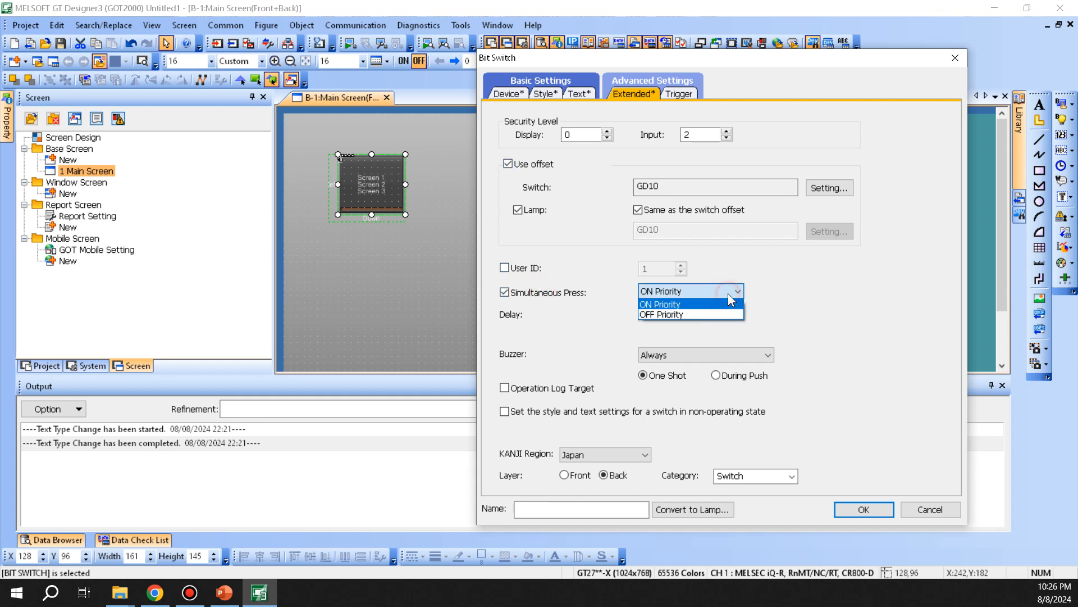
{"action": "left_click", "coordinate": [665, 303]}
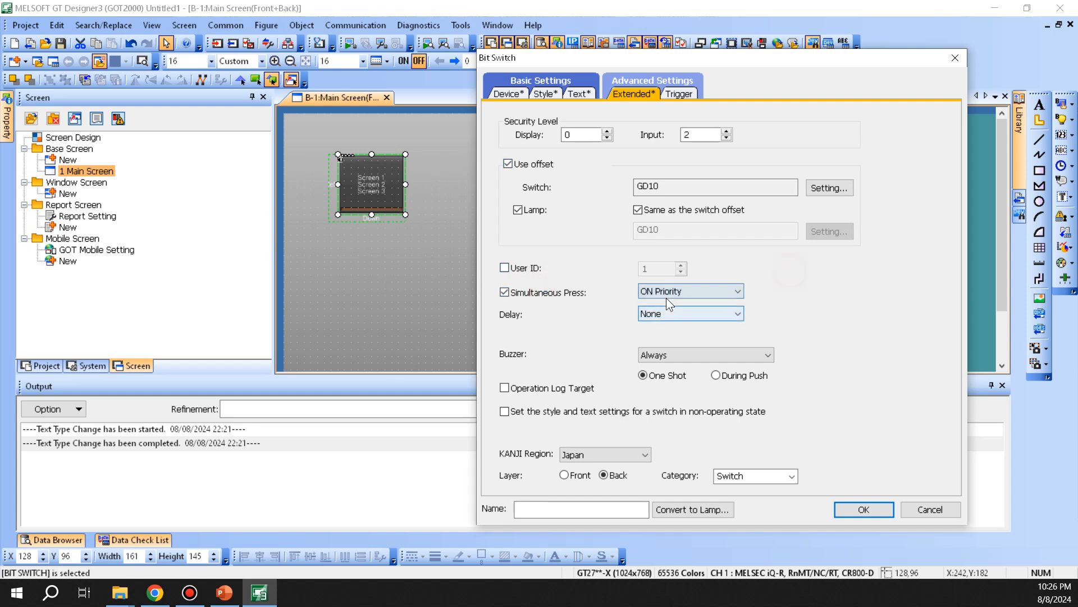
{"action": "left_click", "coordinate": [530, 293]}
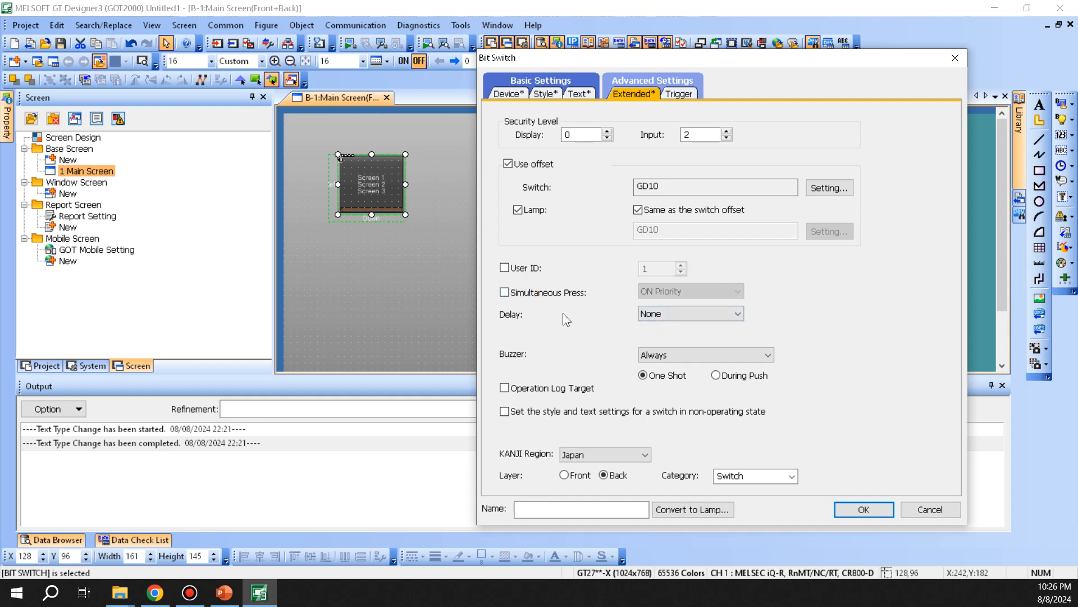
- Try the ON delay for the switch, and return the delay to None
{"action": "left_click", "coordinate": [736, 314]}
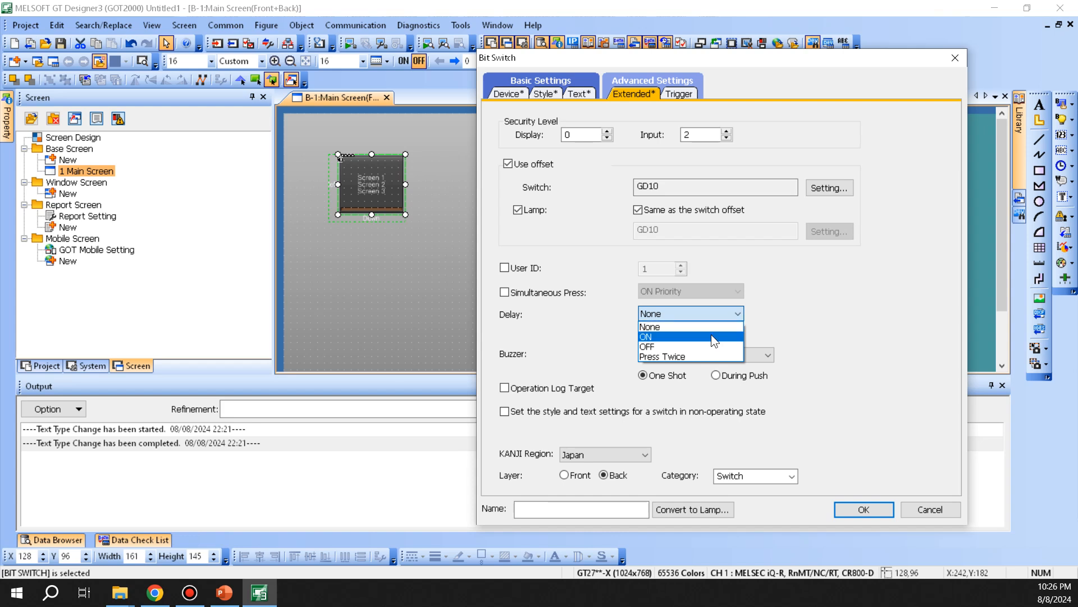
{"action": "left_click", "coordinate": [834, 301]}
{"action": "left_click", "coordinate": [676, 313]}
{"action": "left_click", "coordinate": [663, 338]}
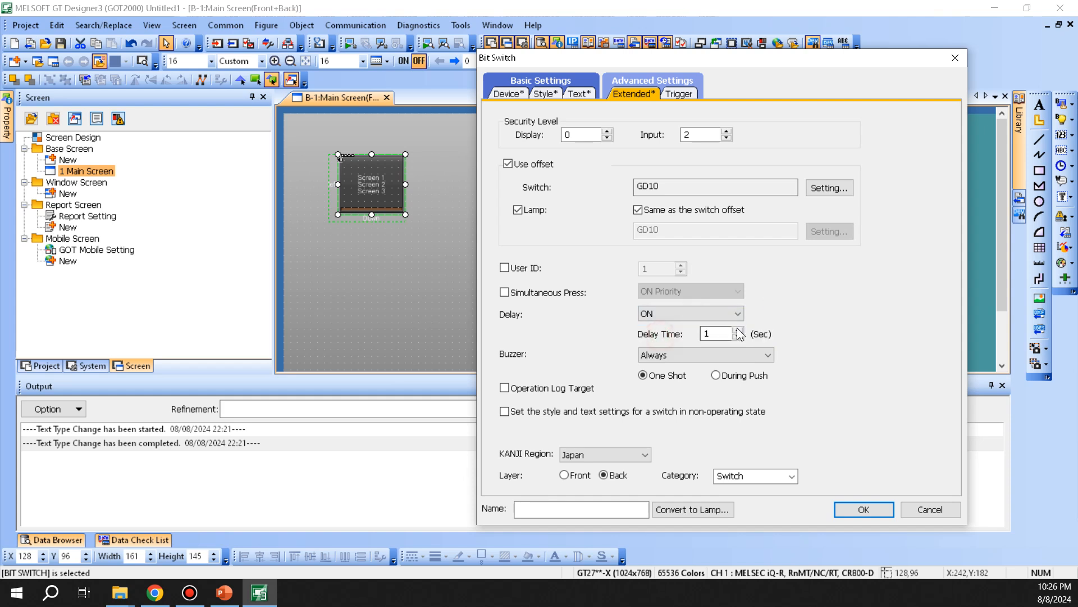
{"action": "double_click", "coordinate": [718, 333]}
{"action": "left_click", "coordinate": [682, 310]}
{"action": "left_click", "coordinate": [665, 324]}
- Try the Press Twice delay for the switch, and return the delay to None
{"action": "left_click", "coordinate": [692, 316]}
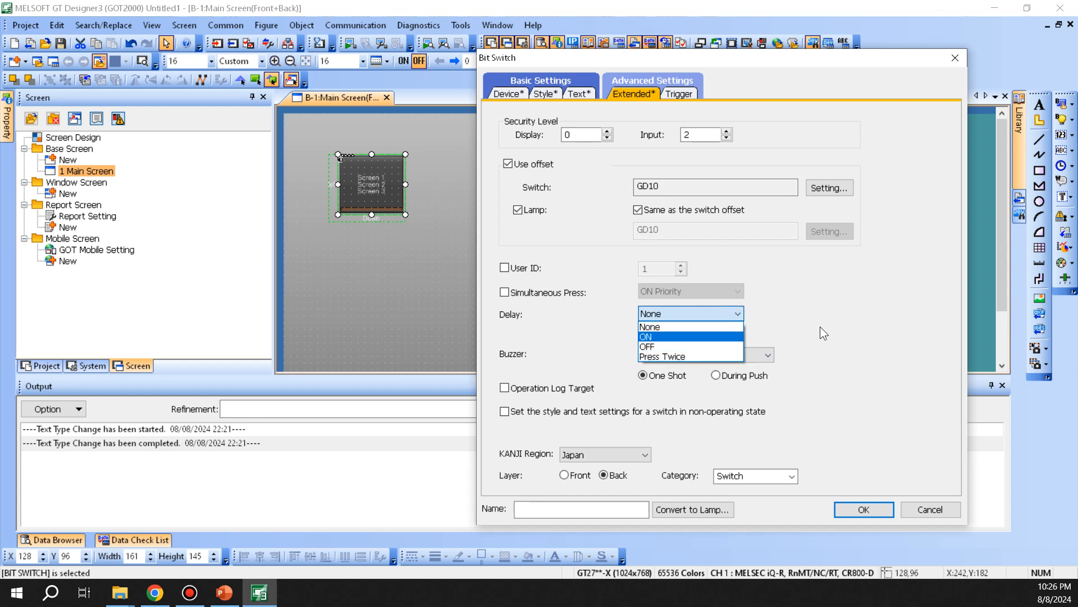
{"action": "left_click", "coordinate": [692, 356]}
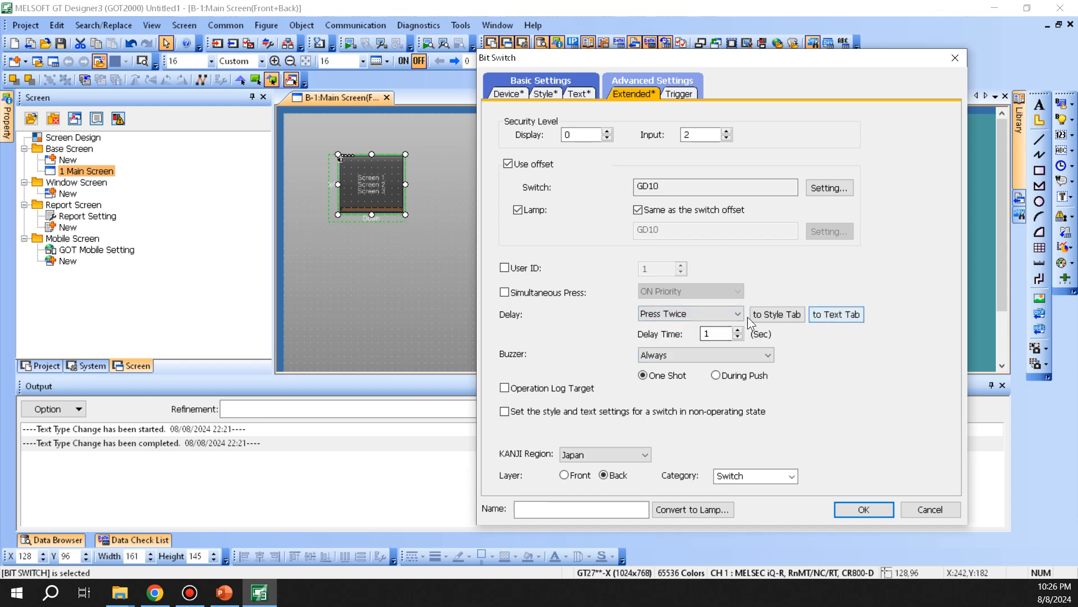
{"action": "left_click", "coordinate": [714, 334]}
{"action": "left_click", "coordinate": [687, 313]}
{"action": "left_click", "coordinate": [669, 329]}
- Try the buzzer option "Only if conditions are met", and return the buzzer to Always
{"action": "left_click", "coordinate": [658, 355]}
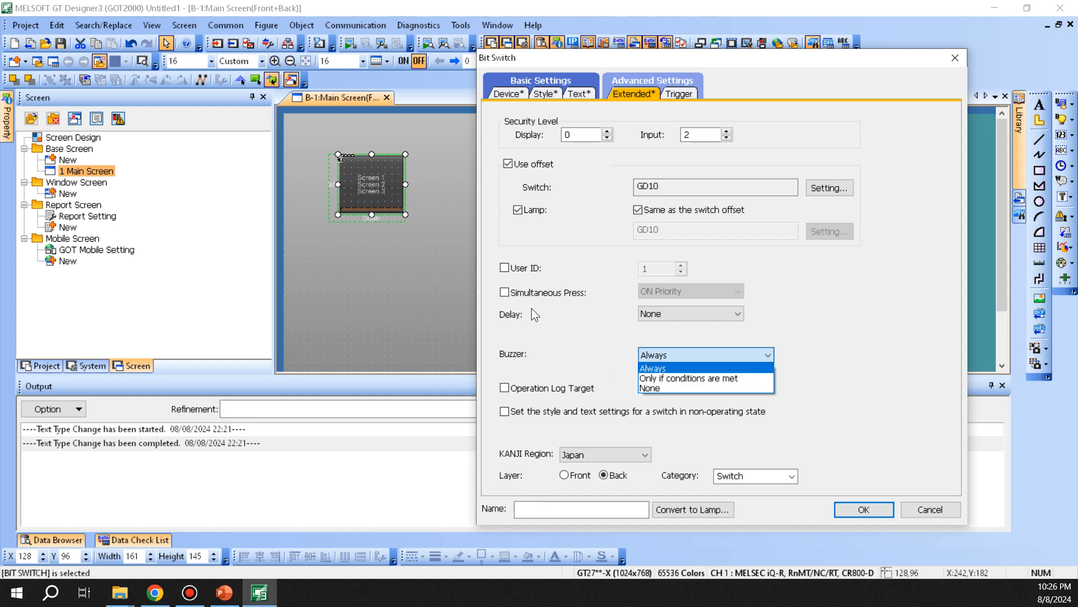
{"action": "left_click", "coordinate": [729, 377]}
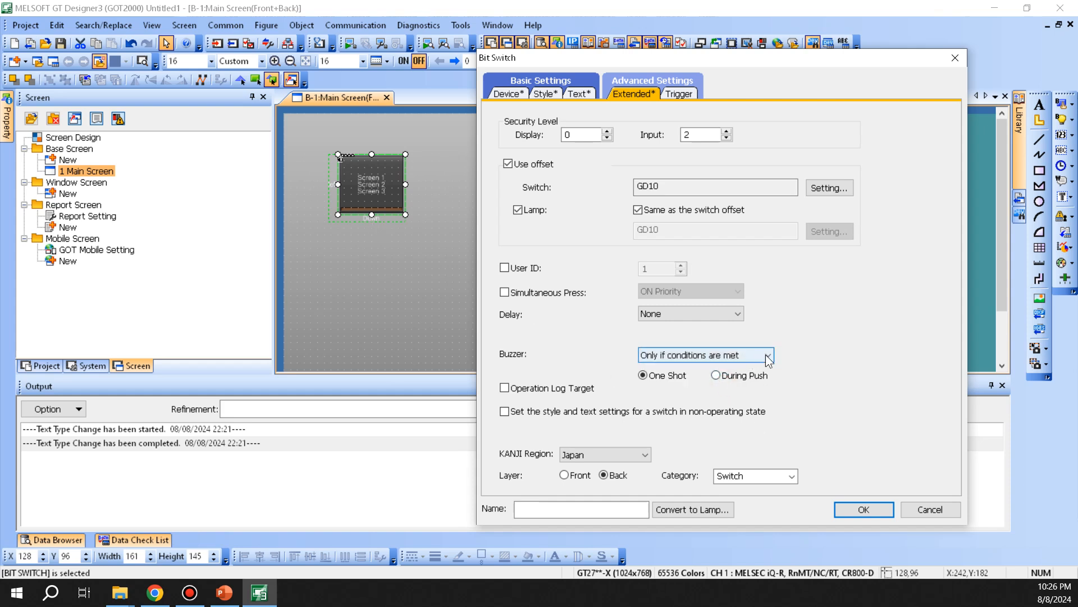
{"action": "double_click", "coordinate": [696, 135]}
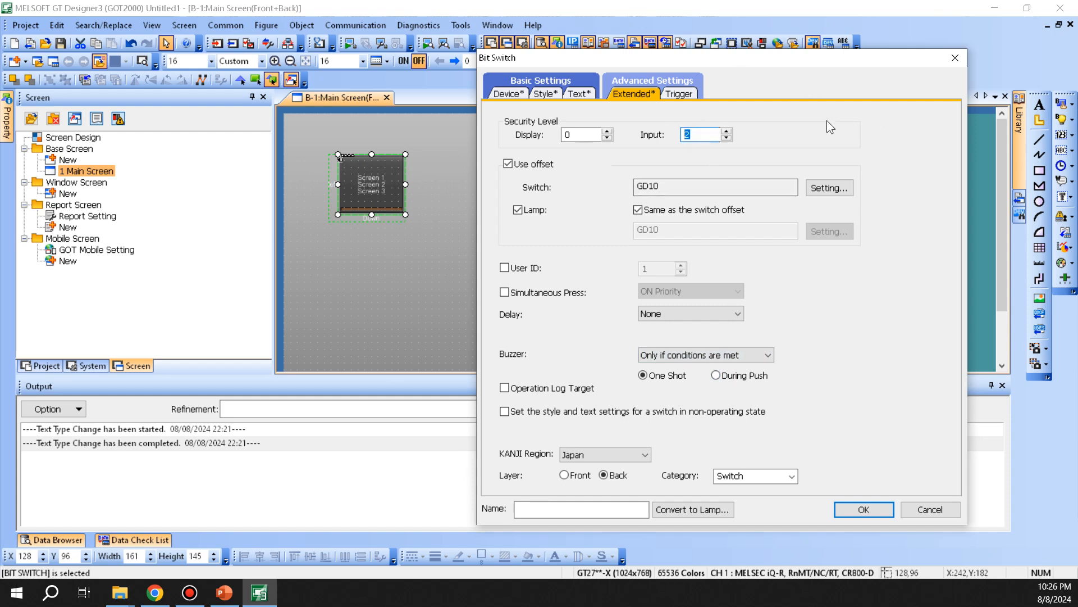
{"action": "left_click", "coordinate": [713, 358]}
{"action": "left_click", "coordinate": [671, 372]}
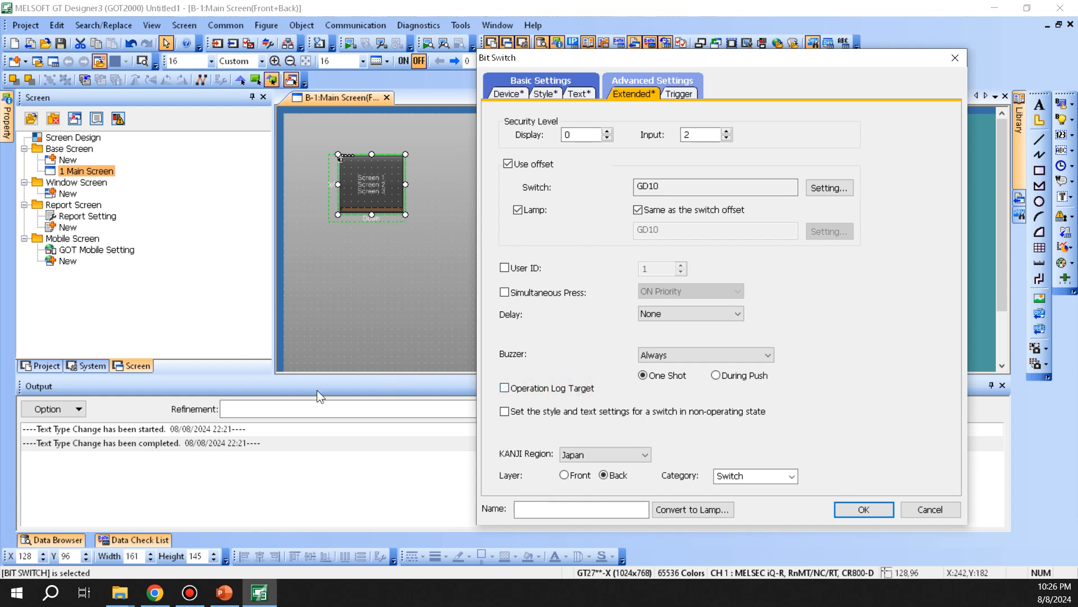
- Look over the KANJI region choices and keep the switch on the Back layer
{"action": "left_click", "coordinate": [579, 456]}
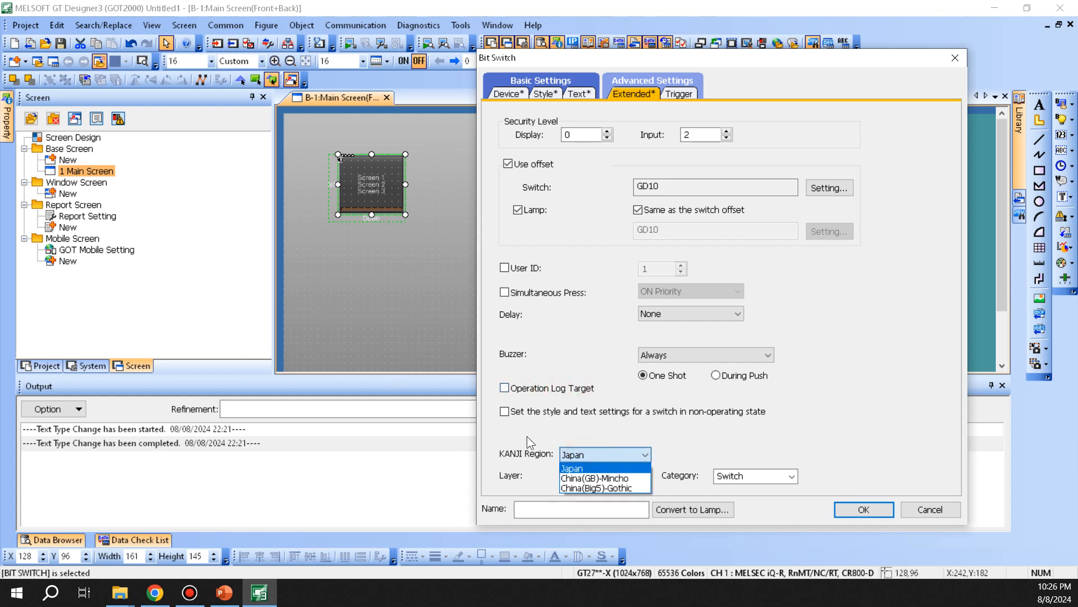
{"action": "left_click", "coordinate": [864, 439]}
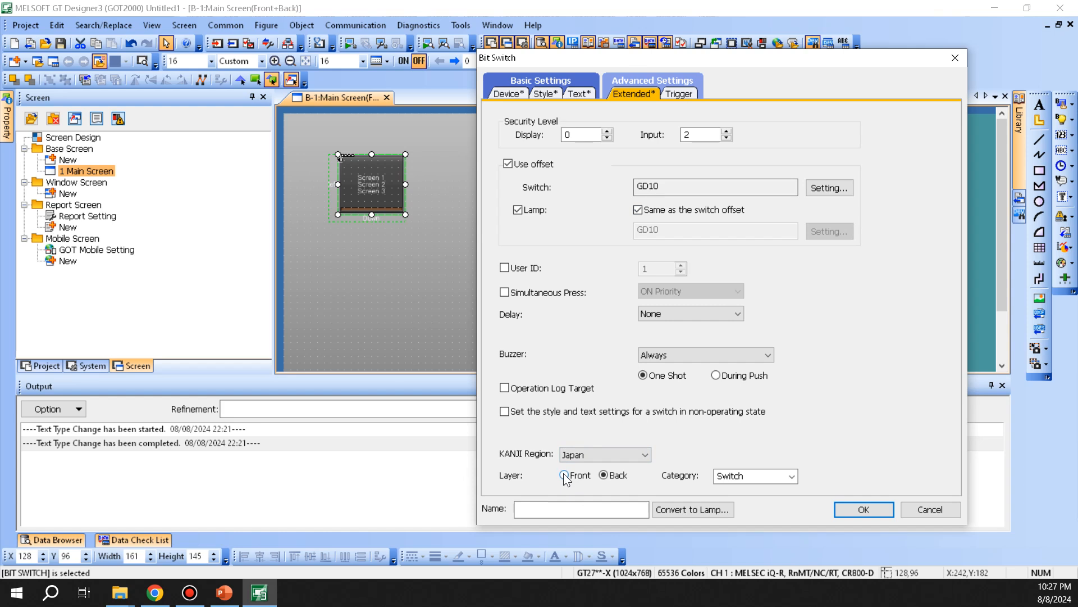
{"action": "left_click", "coordinate": [604, 474]}
- Set the switch's category to Lamp
{"action": "left_click", "coordinate": [783, 477]}
{"action": "left_click", "coordinate": [792, 477]}
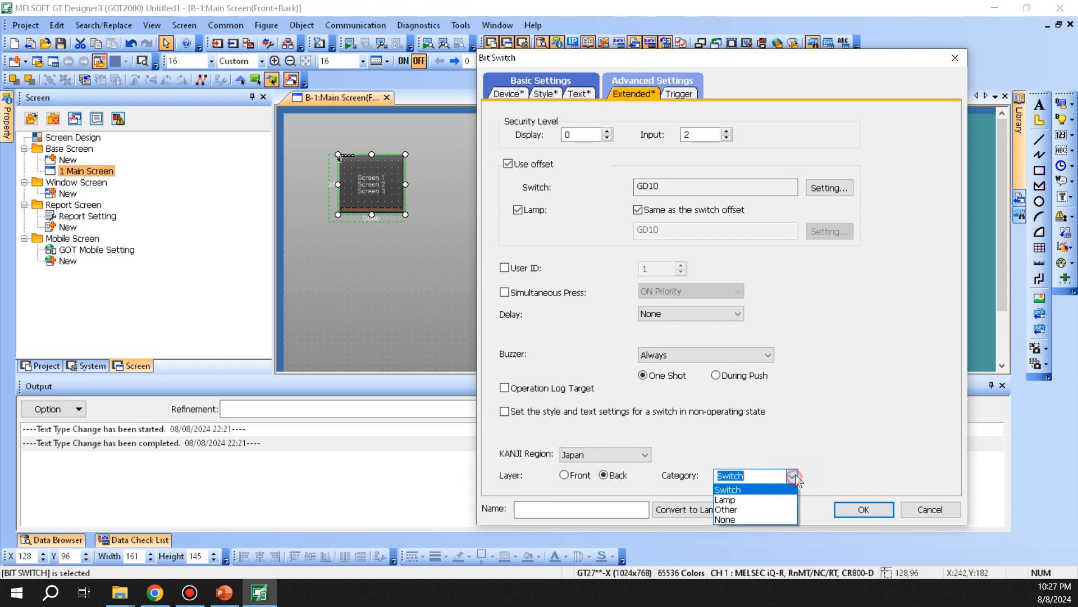
{"action": "left_click", "coordinate": [726, 500]}
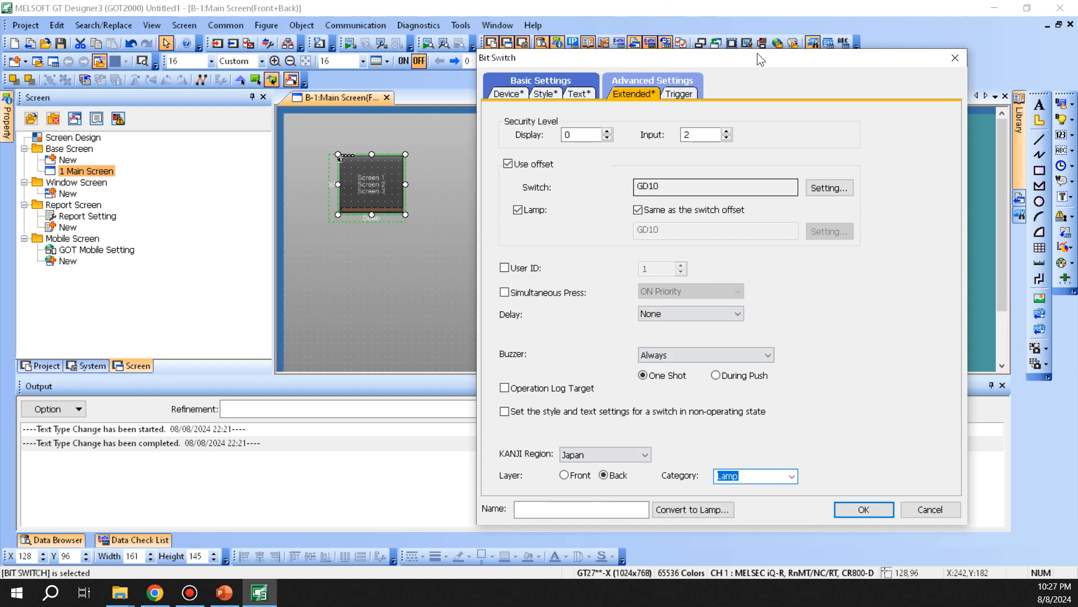
- Enable display/hide control in the switch's trigger settings with device M100 and set it to OFF Display
{"action": "left_click", "coordinate": [688, 93]}
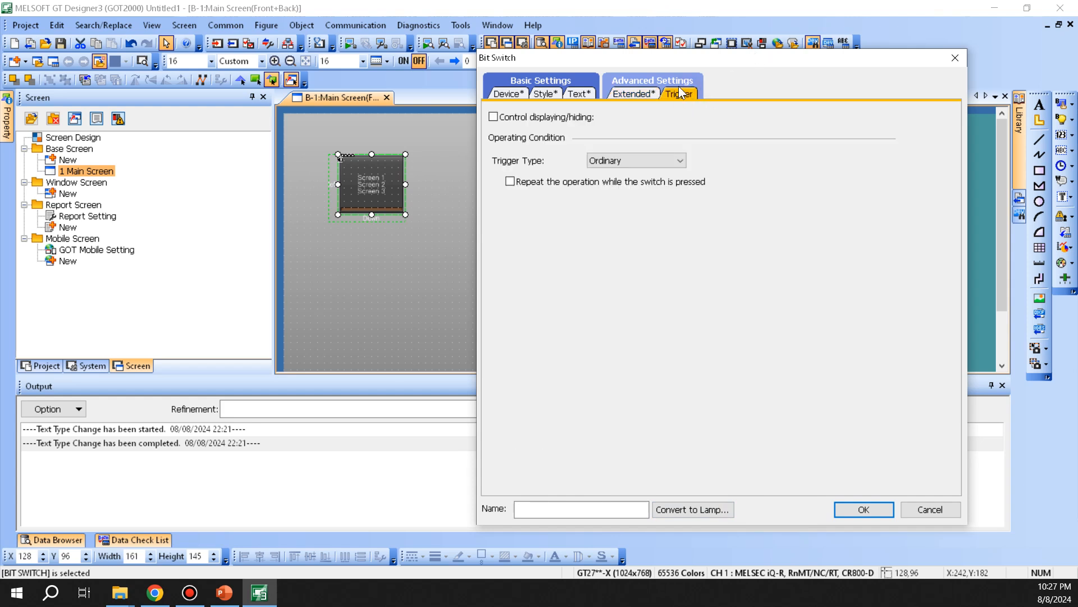
{"action": "left_click", "coordinate": [543, 117]}
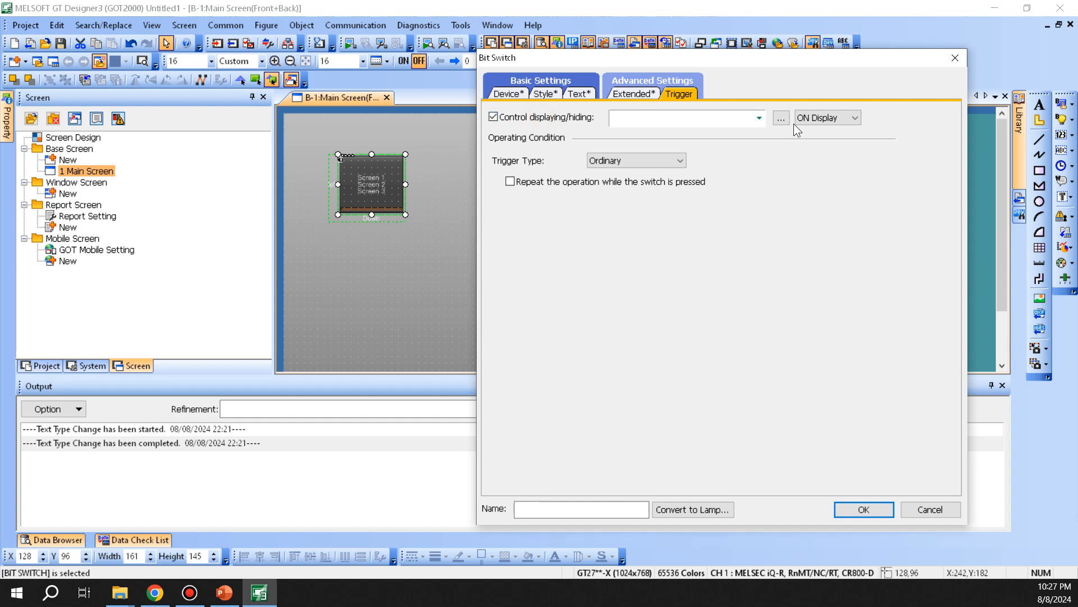
{"action": "left_click", "coordinate": [839, 124]}
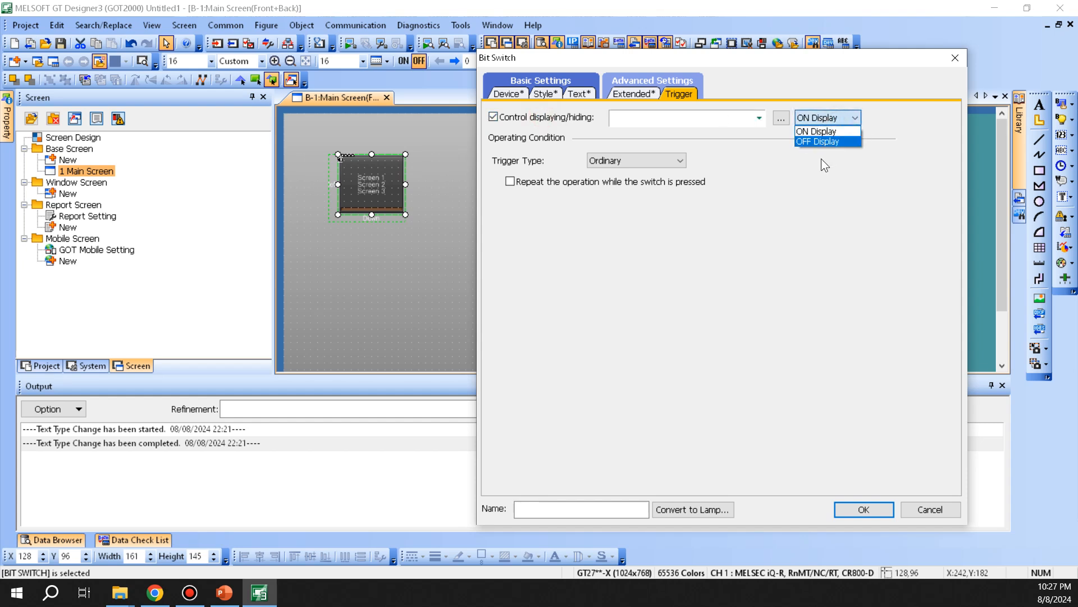
{"action": "left_click", "coordinate": [836, 260]}
{"action": "left_click", "coordinate": [692, 115]}
{"action": "type", "text": "m100"}
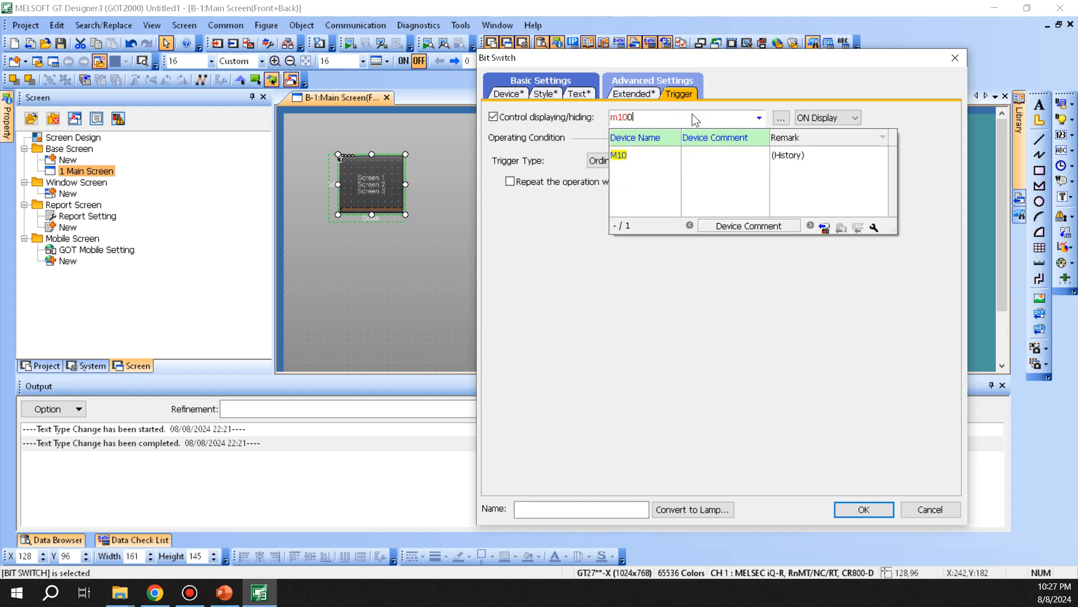
{"action": "left_click", "coordinate": [700, 296]}
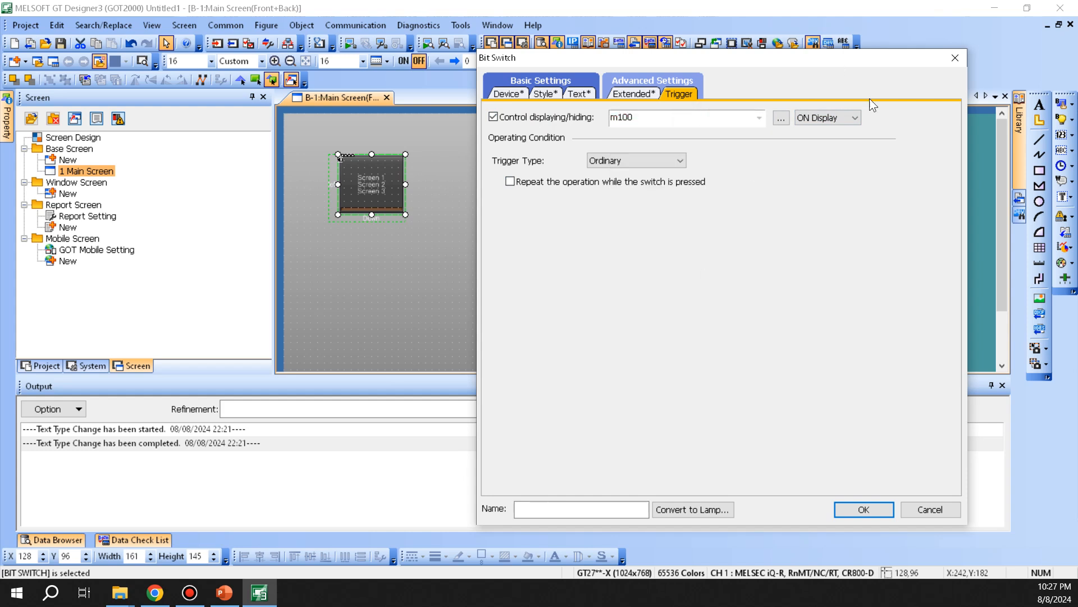
{"action": "left_click", "coordinate": [831, 117]}
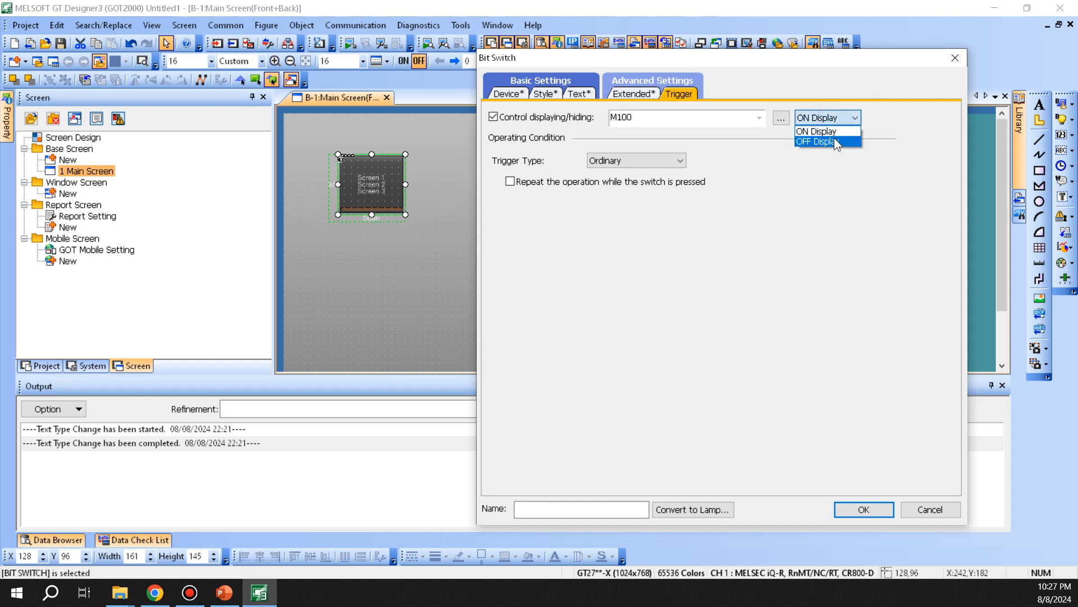
{"action": "left_click", "coordinate": [837, 143]}
{"action": "left_click", "coordinate": [673, 118]}
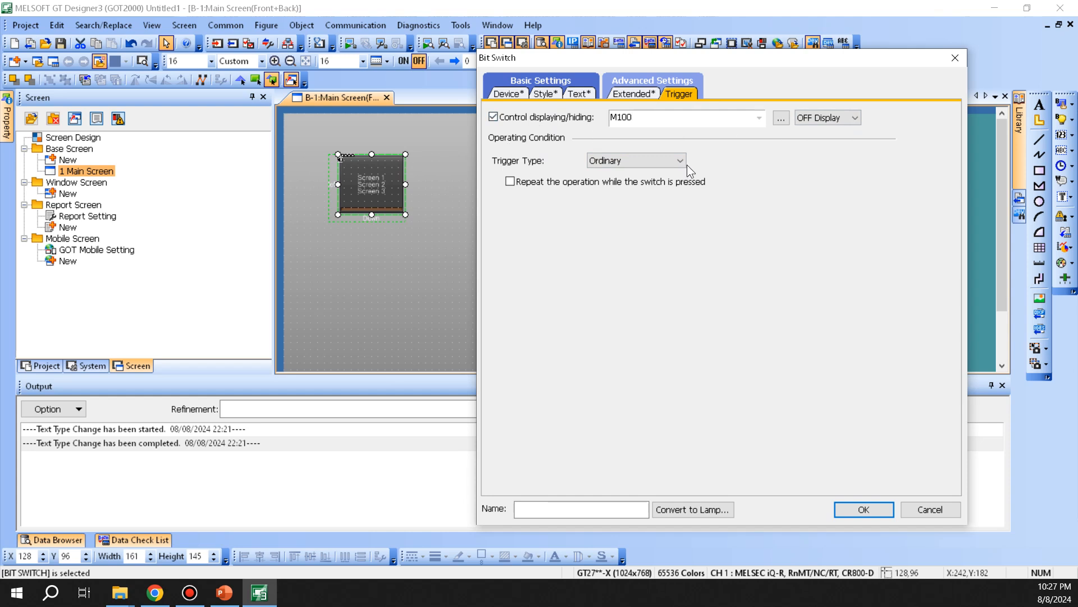
- Set the operating condition's trigger type to ON with trigger device M10
{"action": "left_click", "coordinate": [653, 158]}
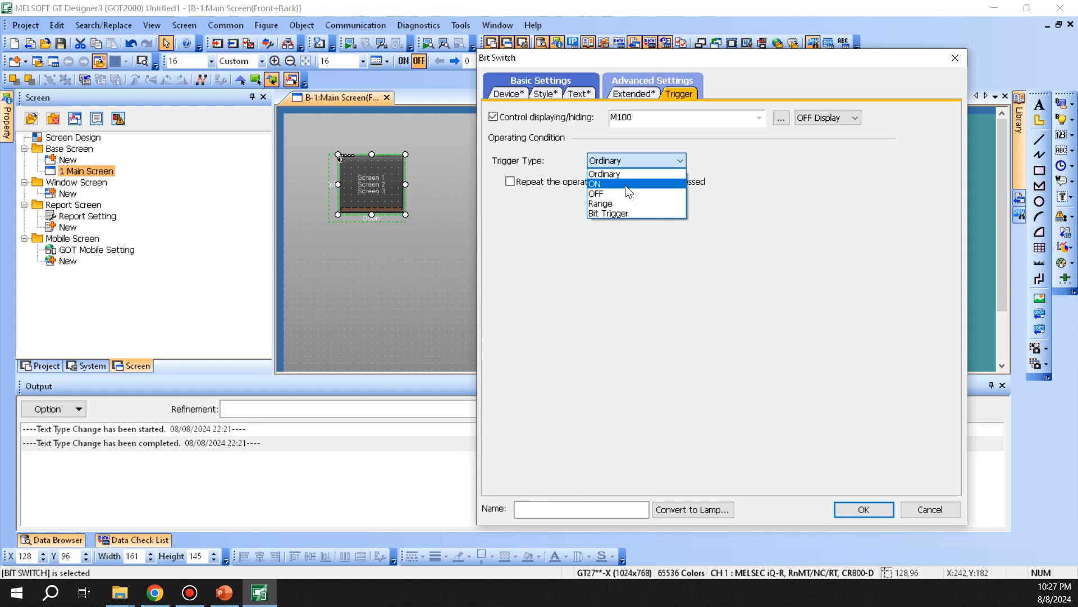
{"action": "left_click", "coordinate": [625, 184]}
{"action": "left_click", "coordinate": [647, 201]}
{"action": "type", "text": "m"}
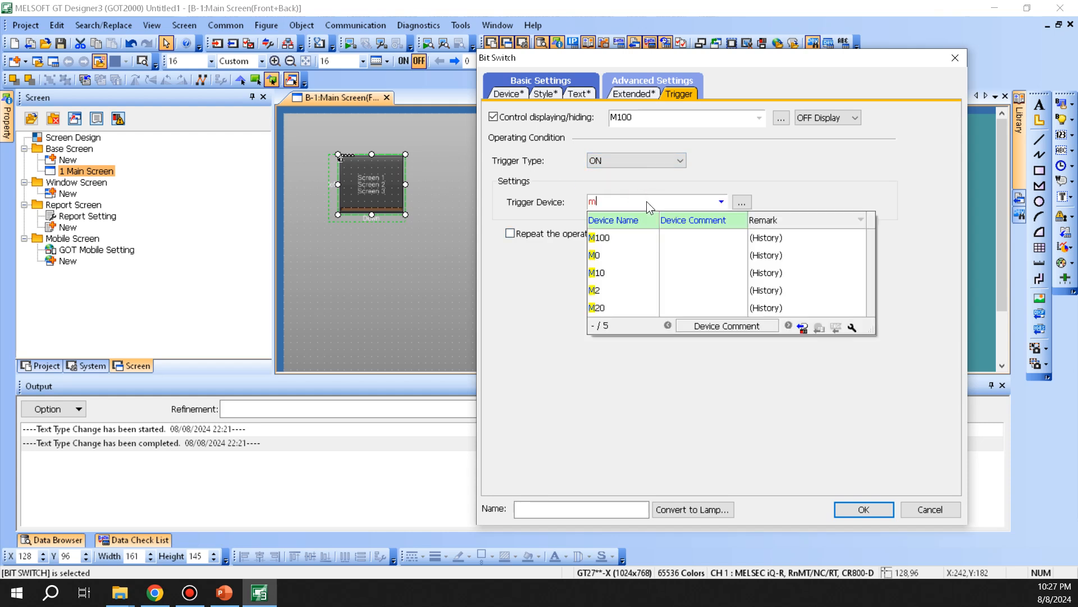
{"action": "type", "text": "10"}
{"action": "left_click", "coordinate": [846, 168]}
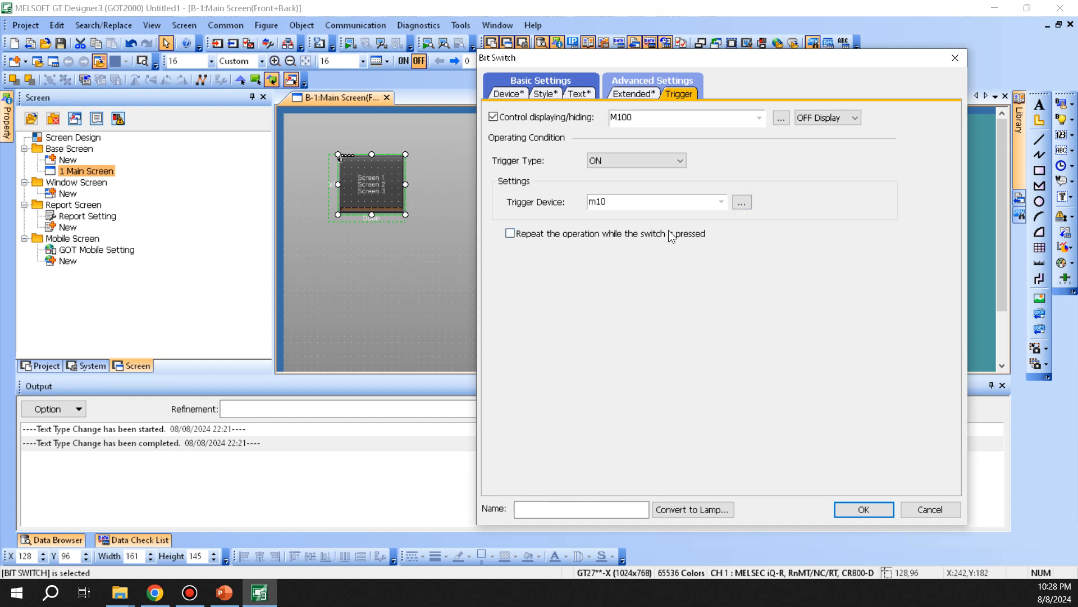
- Enable repeating the operation while the switch is pressed, and apply the bit switch settings
{"action": "left_click", "coordinate": [606, 234]}
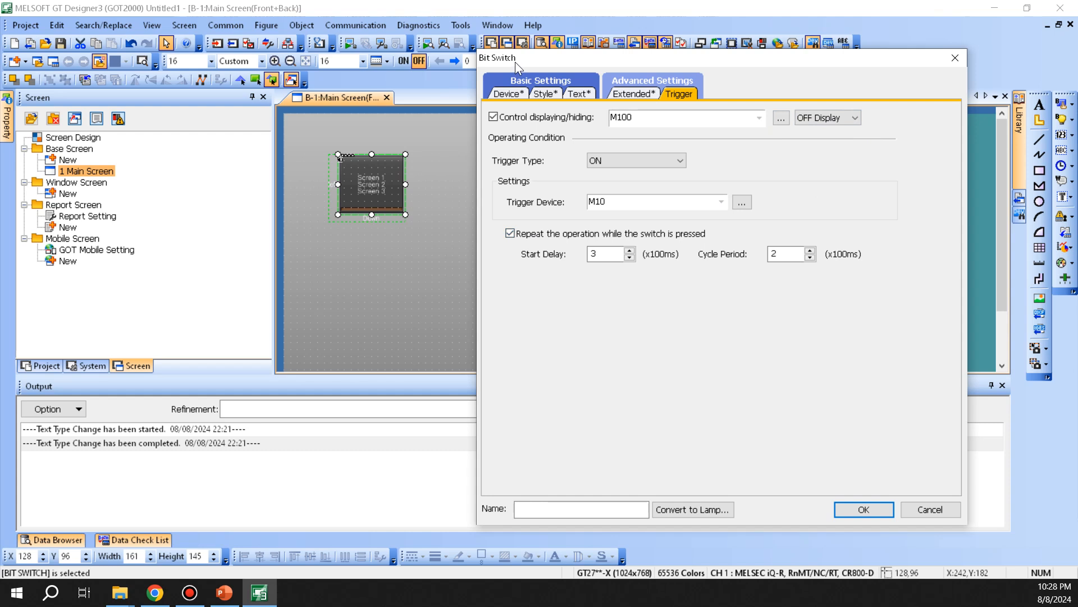
{"action": "left_click_drag", "start_coordinate": [636, 62], "coordinate": [590, 73]}
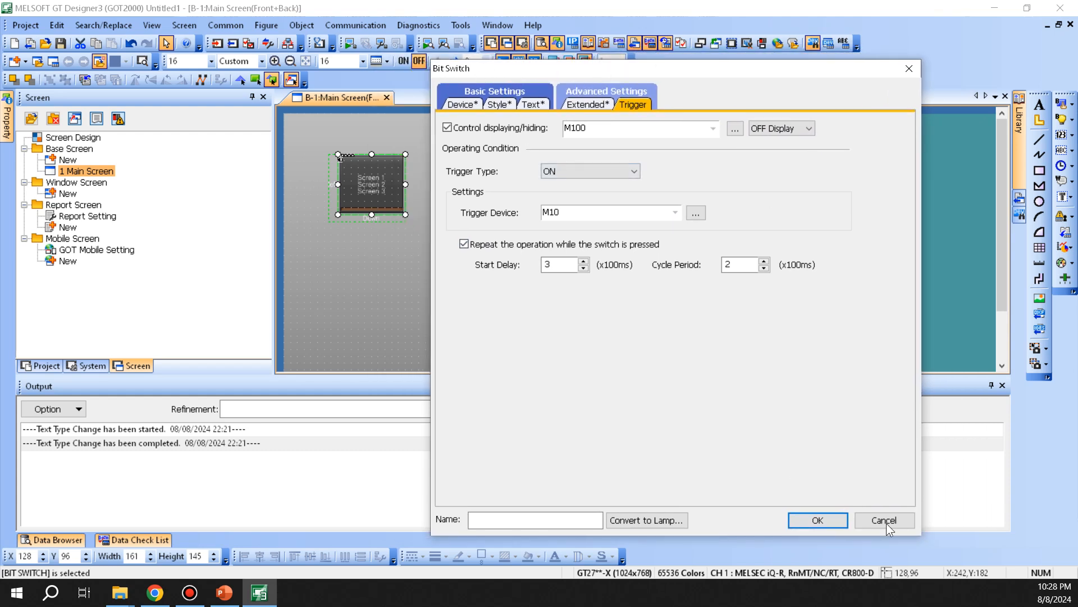
{"action": "left_click", "coordinate": [818, 518]}
{"action": "left_click", "coordinate": [512, 305]}
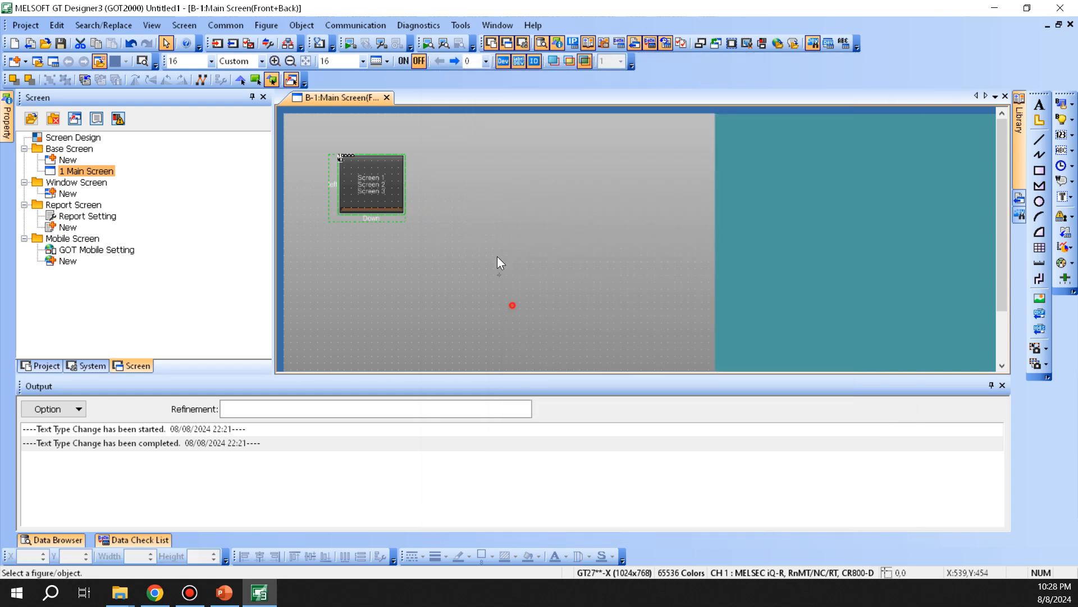
- Place a word switch about 161 by 177 dots beside the existing bit switch on the main screen
{"action": "left_click", "coordinate": [301, 24]}
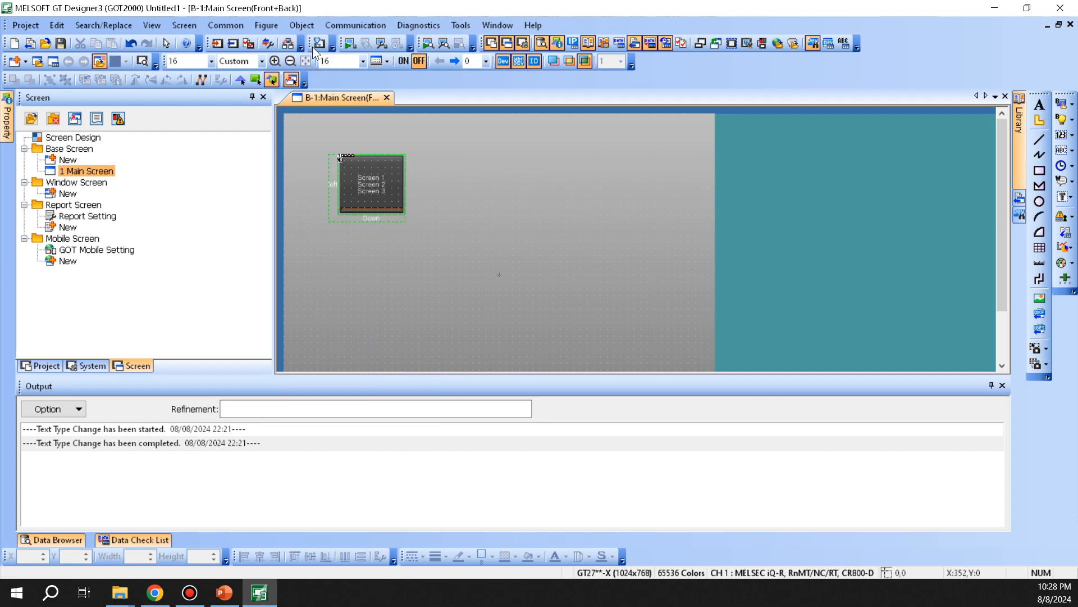
{"action": "left_click", "coordinate": [304, 26]}
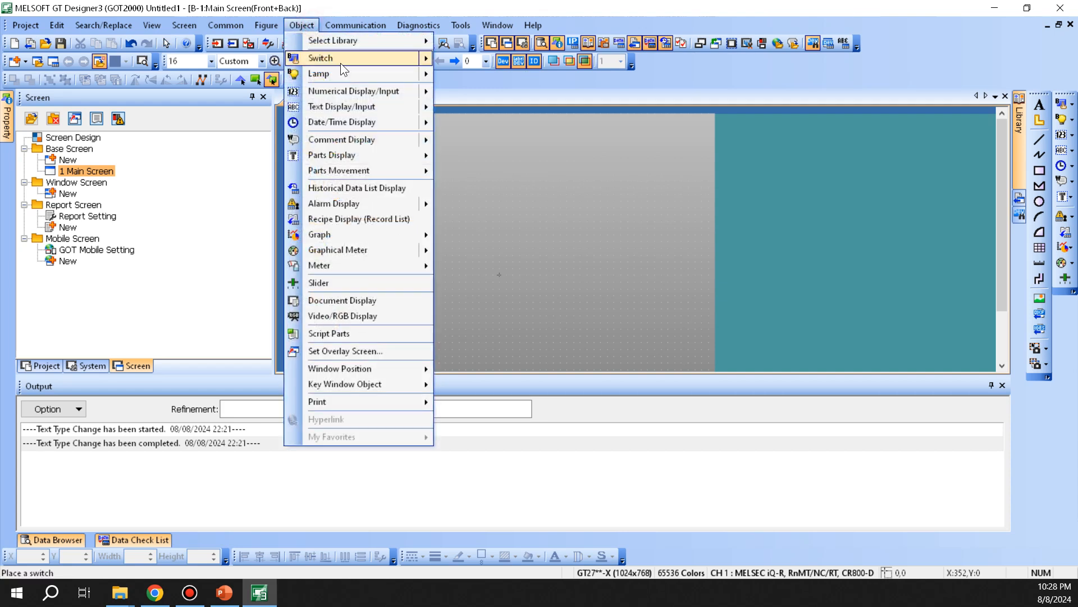
{"action": "mouse_move", "coordinate": [340, 59]}
{"action": "left_click", "coordinate": [510, 94]}
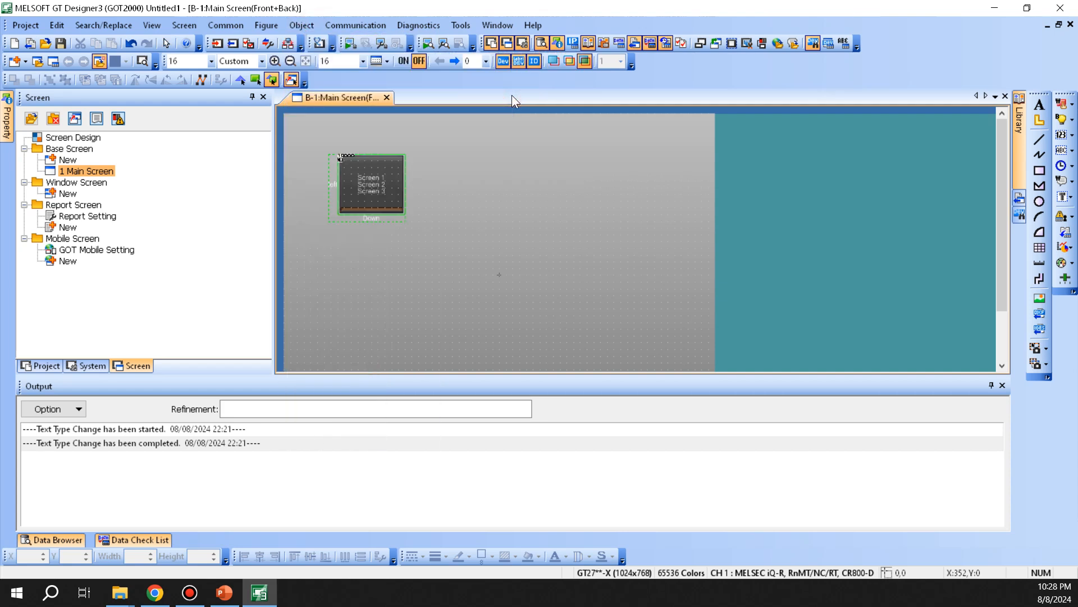
{"action": "left_click", "coordinate": [441, 149]}
{"action": "left_click_drag", "start_coordinate": [471, 194], "coordinate": [506, 221]}
- Replace the bit switch's label text with "Bit Switch" and apply the settings
{"action": "double_click", "coordinate": [370, 182]}
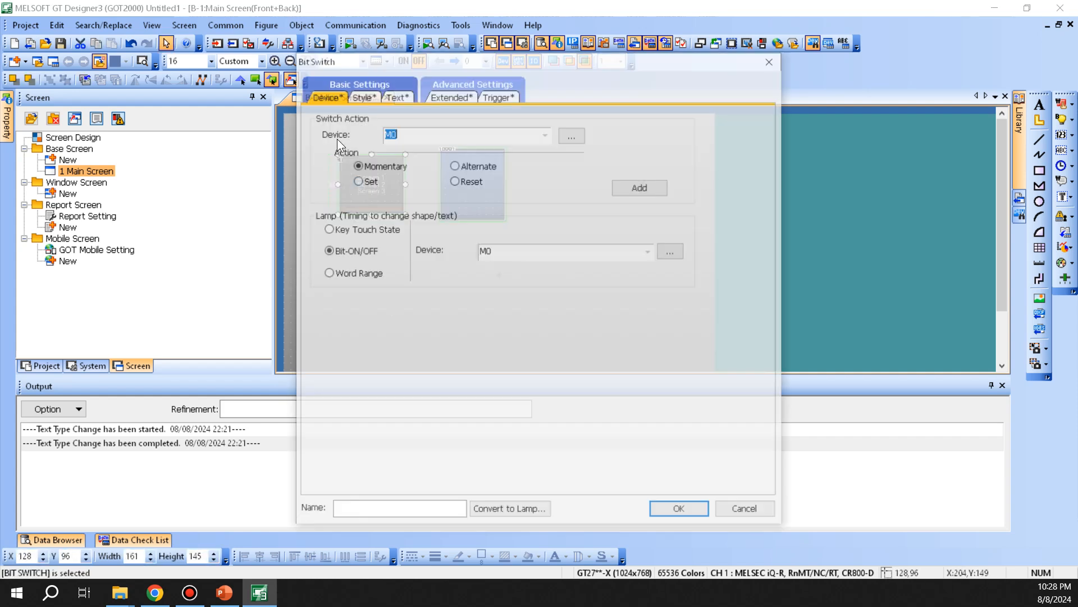
{"action": "left_click", "coordinate": [395, 96]}
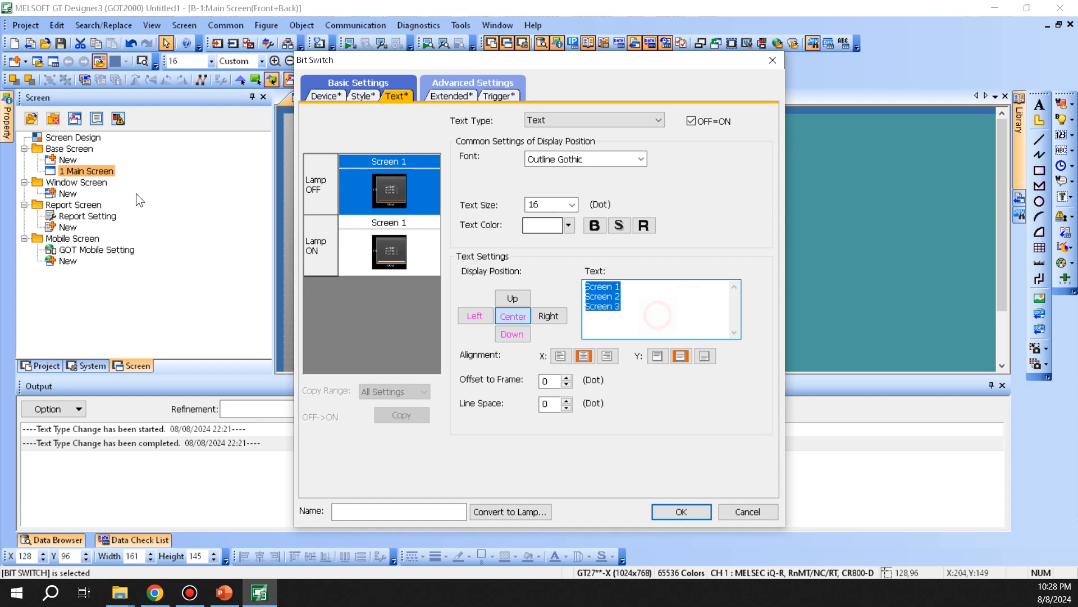
{"action": "type", "text": "Bit Sw"}
{"action": "key", "text": "BackSpace"}
{"action": "type", "text": "iw"}
{"action": "key", "text": "BackSpace"}
{"action": "key", "text": "BackSpace"}
{"action": "type", "text": "witch"}
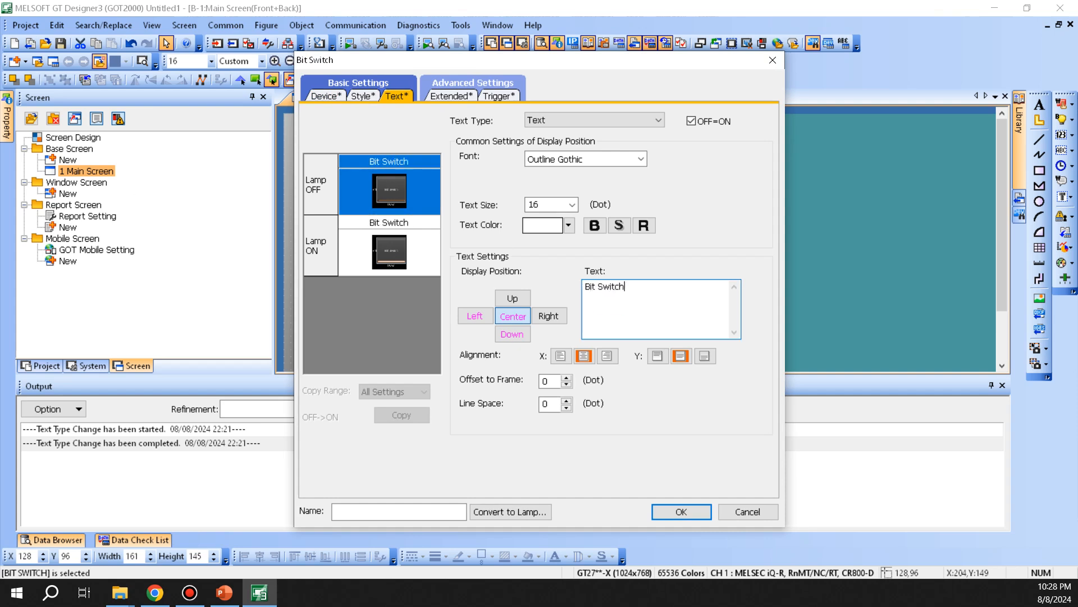
{"action": "left_click", "coordinate": [679, 511]}
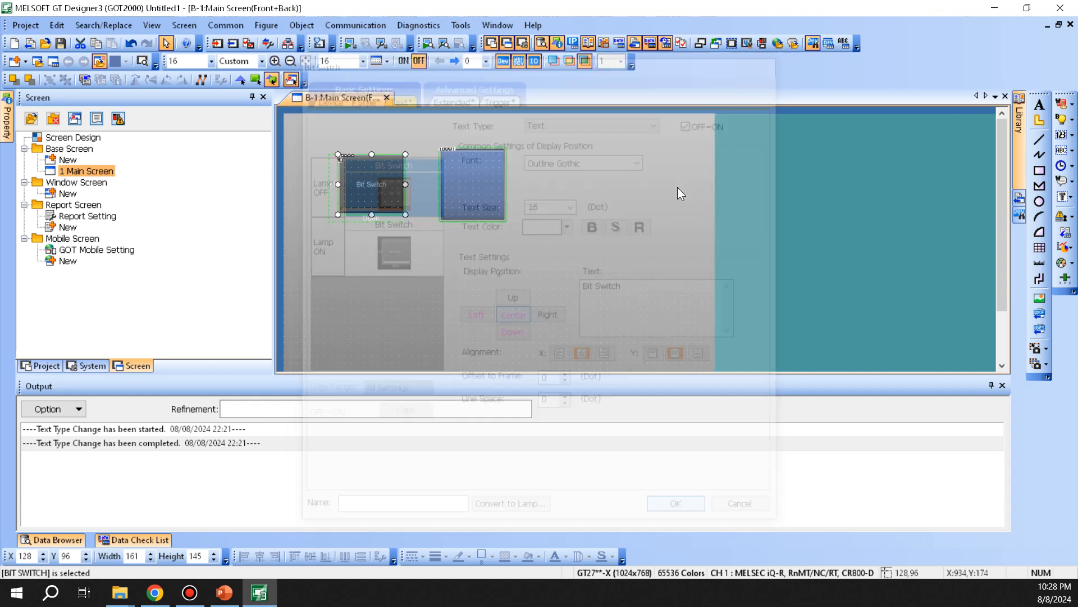
- Open the word switch's settings and set its switch action device to D0
{"action": "double_click", "coordinate": [468, 188]}
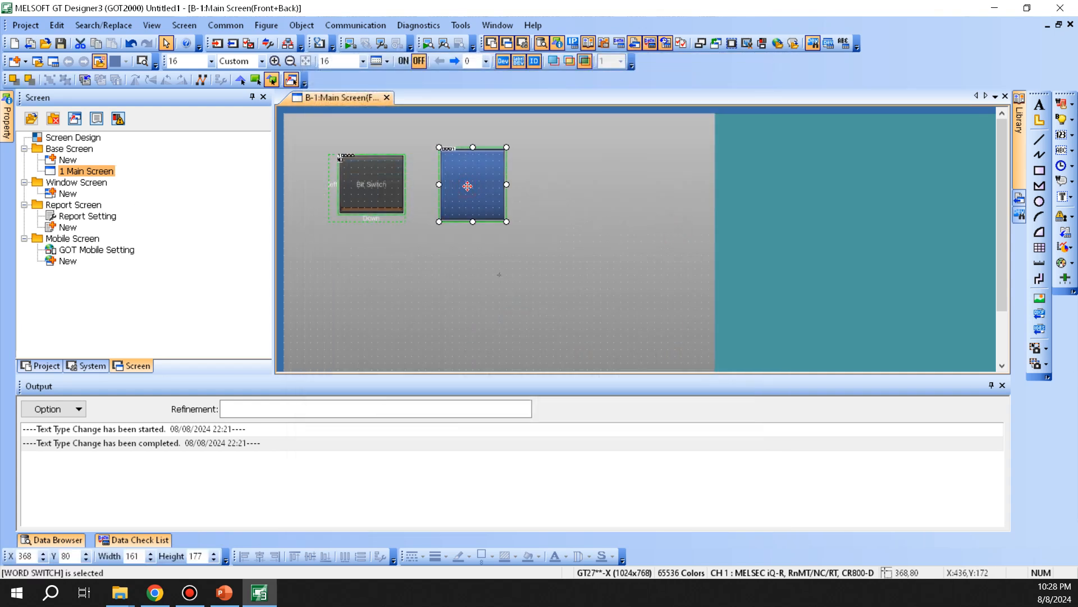
{"action": "left_click_drag", "start_coordinate": [455, 58], "coordinate": [603, 81]}
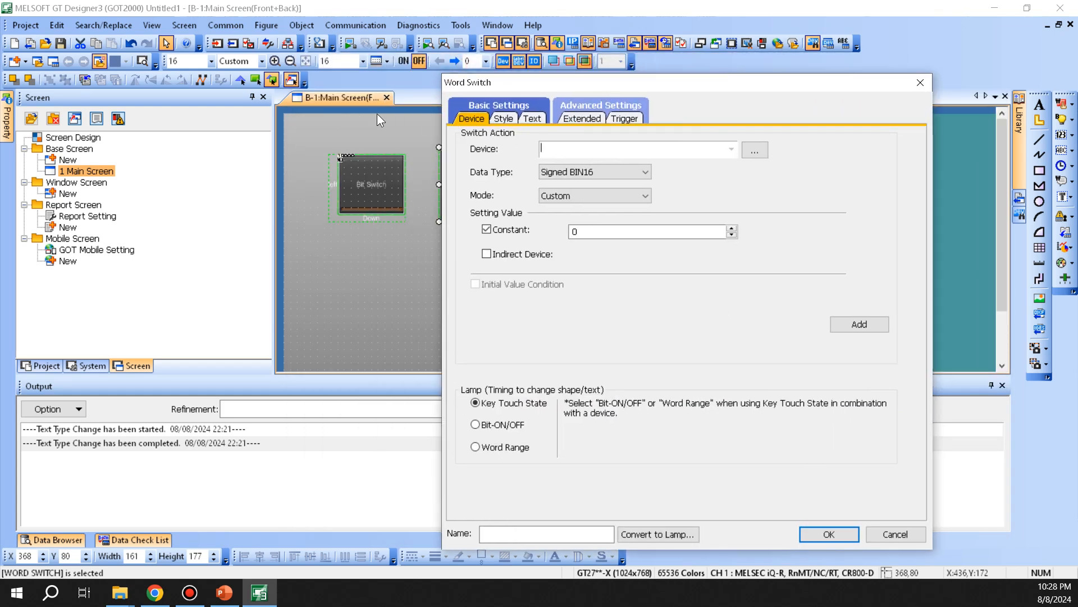
{"action": "left_click_drag", "start_coordinate": [624, 79], "coordinate": [504, 76]}
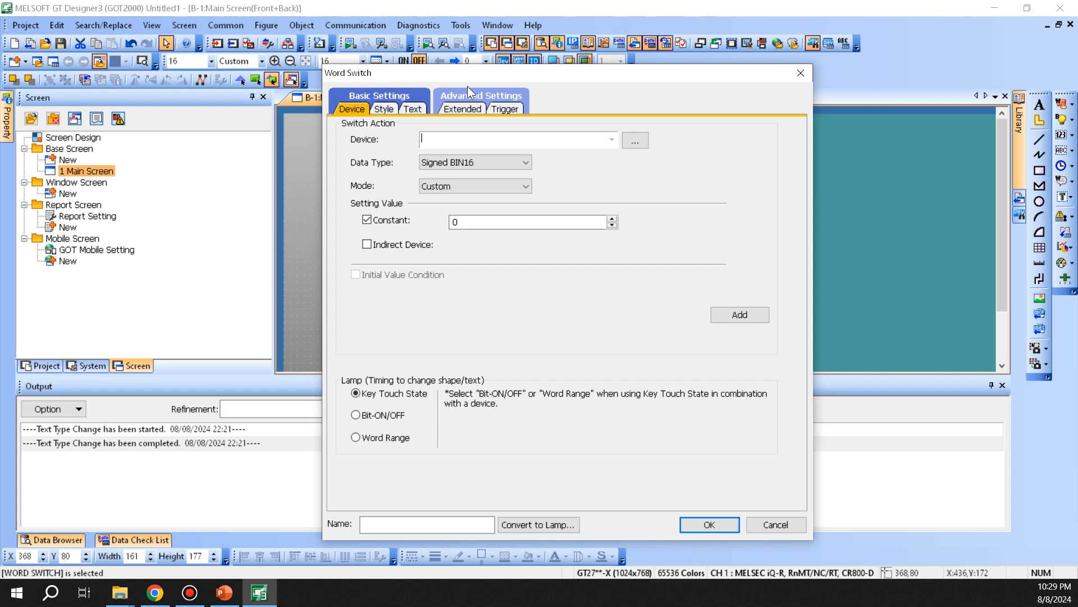
{"action": "left_click", "coordinate": [452, 142]}
{"action": "type", "text": "D0"}
{"action": "key", "text": "Tab"}
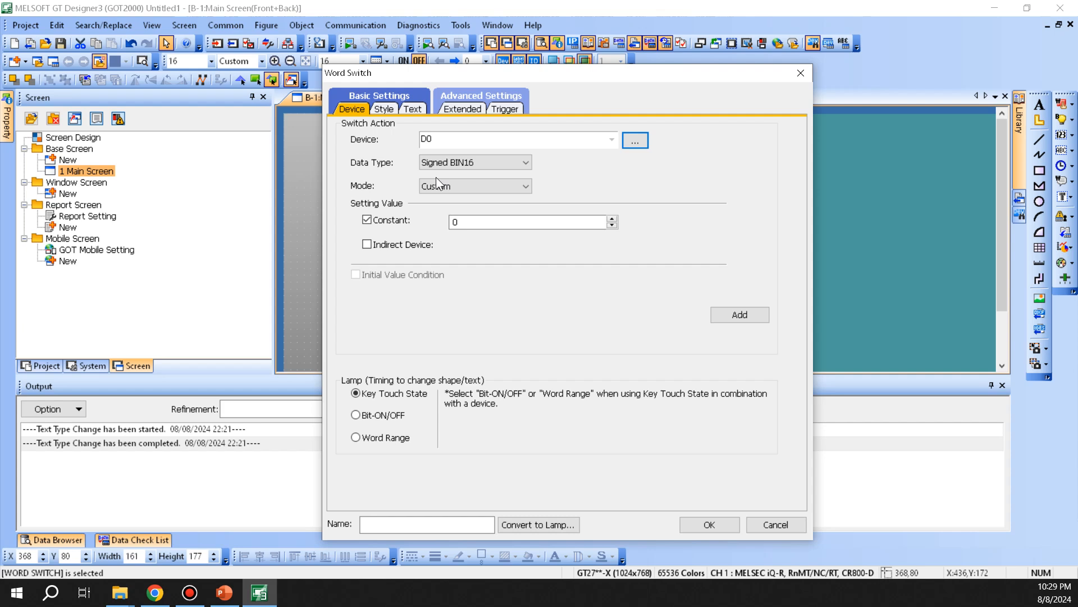
- Try using an indirect device instead of a constant for the word switch's setting value
{"action": "left_click", "coordinate": [393, 221]}
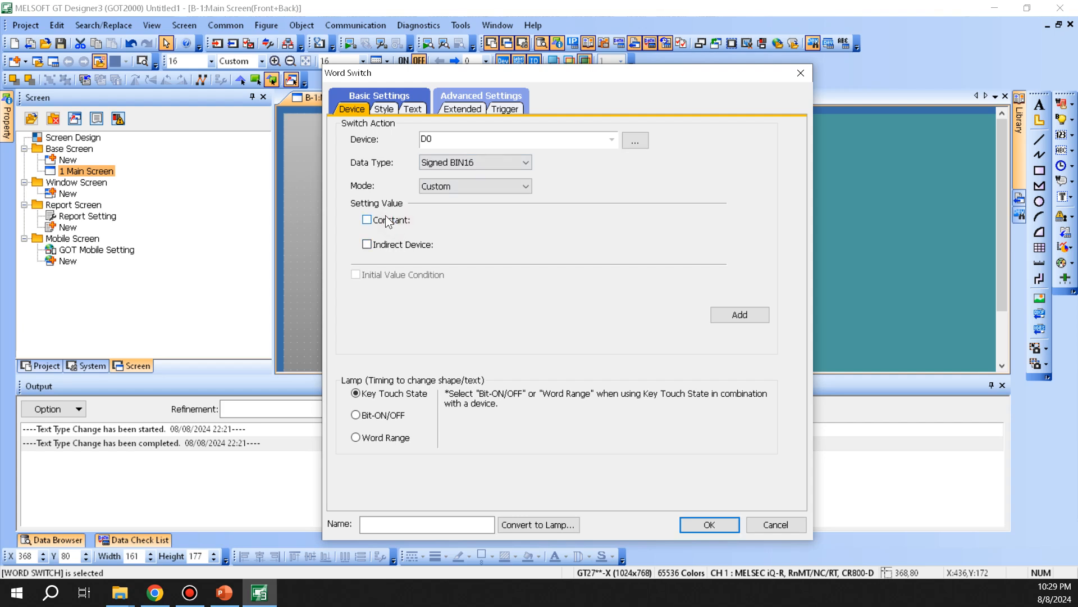
{"action": "left_click_drag", "start_coordinate": [566, 76], "coordinate": [537, 81]}
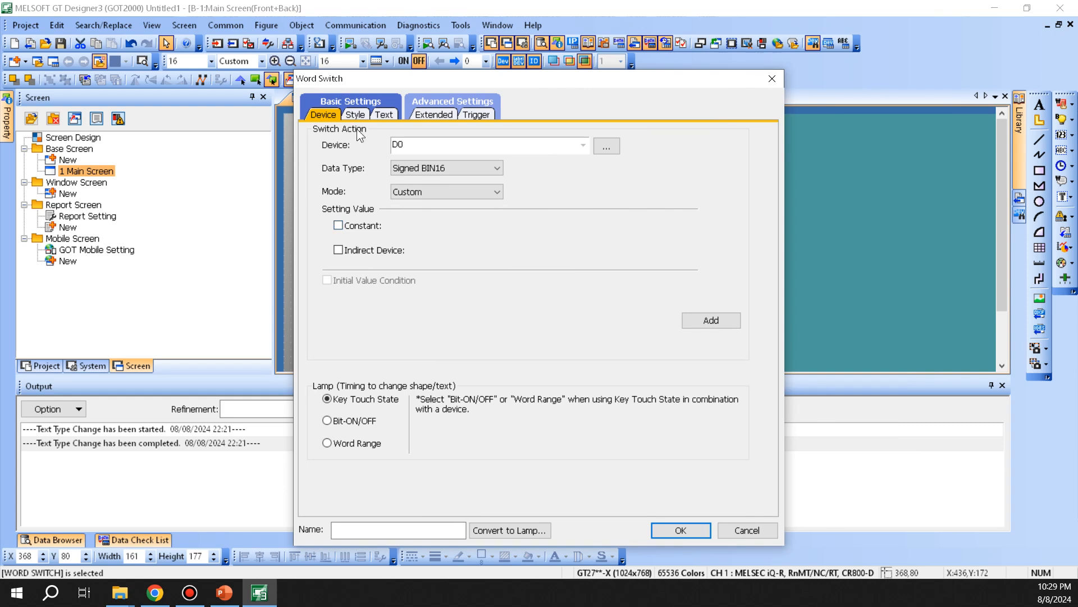
{"action": "left_click", "coordinate": [360, 250]}
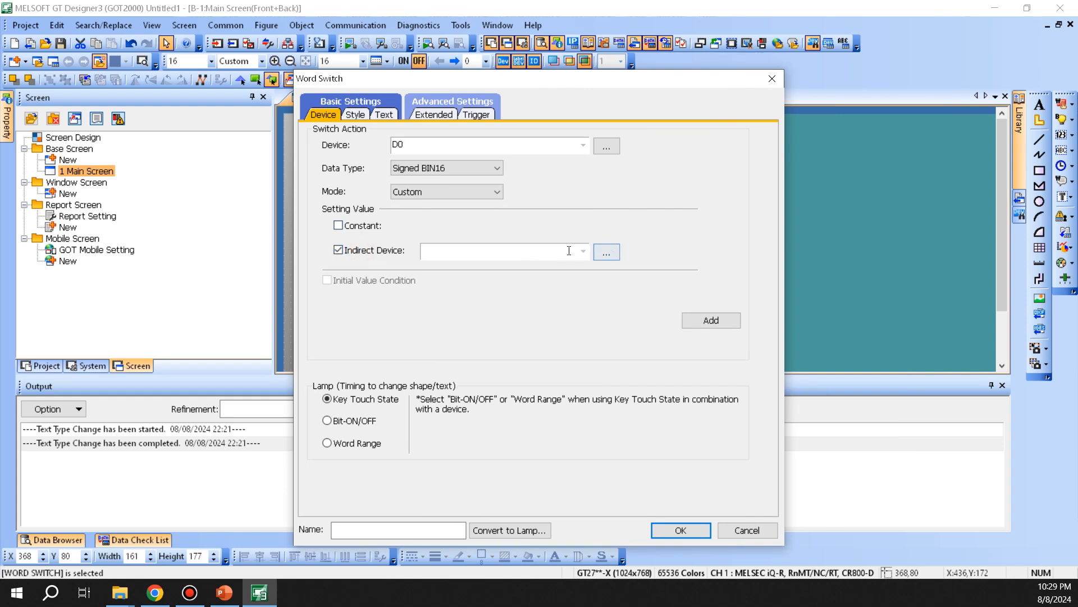
{"action": "double_click", "coordinate": [409, 142]}
{"action": "left_click", "coordinate": [448, 252]}
{"action": "left_click", "coordinate": [340, 249]}
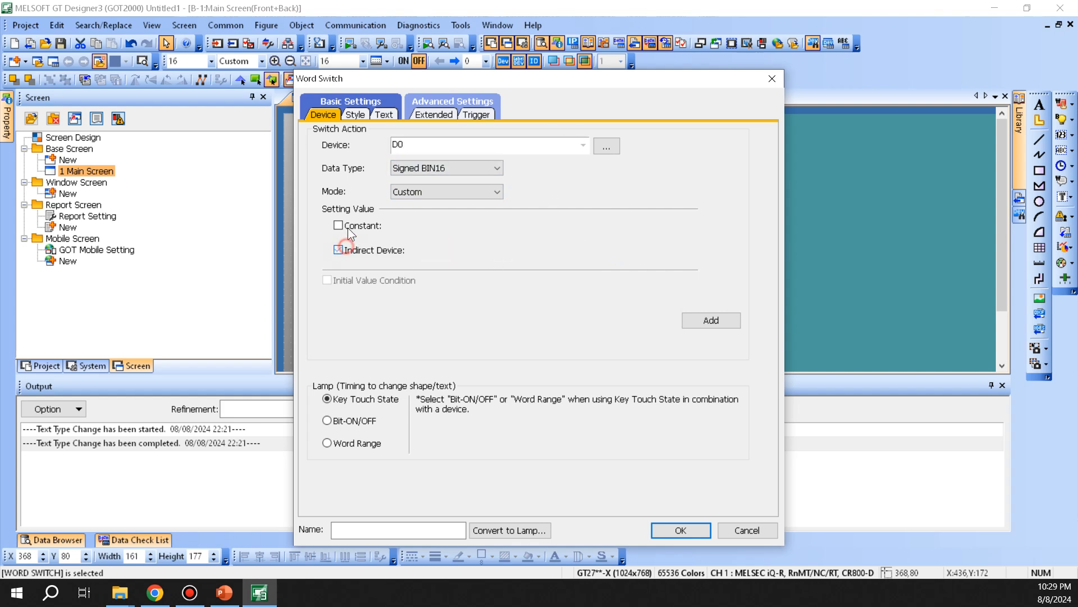
- Enable the constant setting value for the word switch and set it to 25
{"action": "left_click", "coordinate": [338, 225]}
{"action": "double_click", "coordinate": [455, 228]}
{"action": "type", "text": "25"}
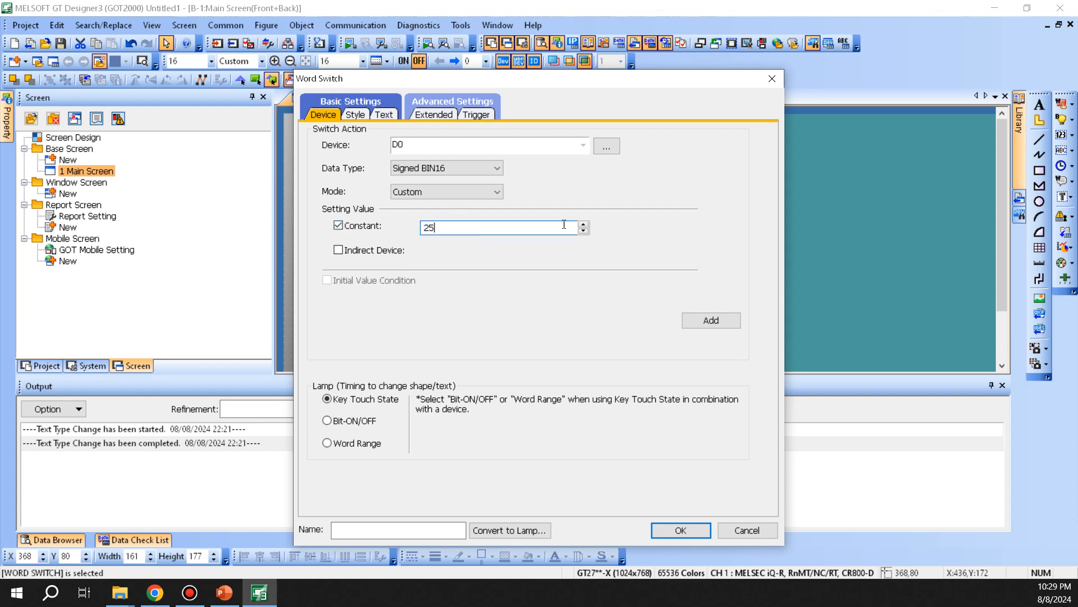
- Add indirect device D10 to the word switch's setting value and try out the initial value condition
{"action": "left_click", "coordinate": [386, 250]}
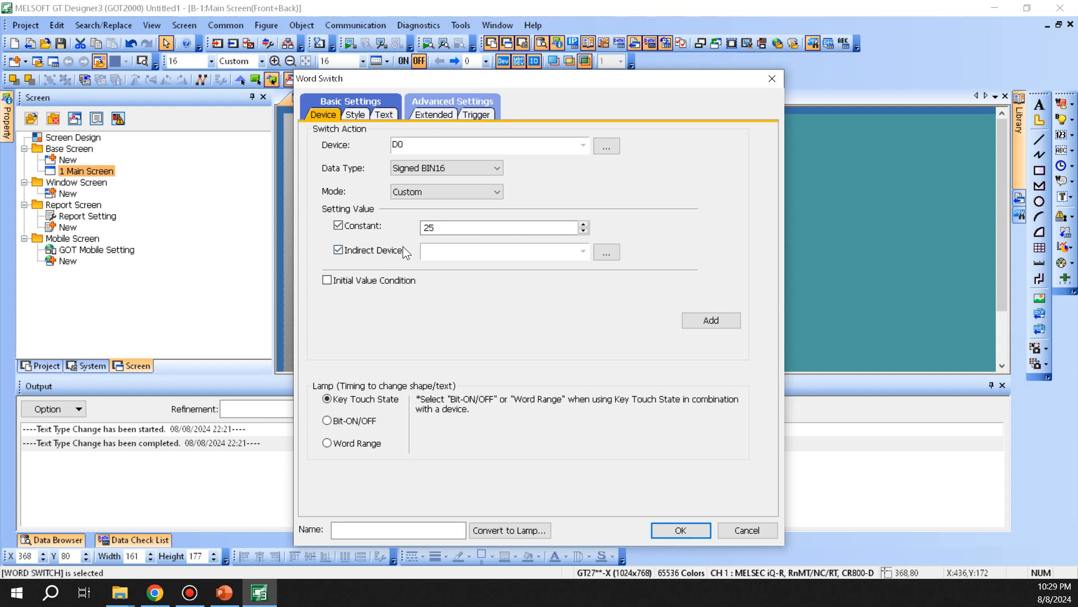
{"action": "left_click", "coordinate": [511, 253]}
{"action": "type", "text": "d10"}
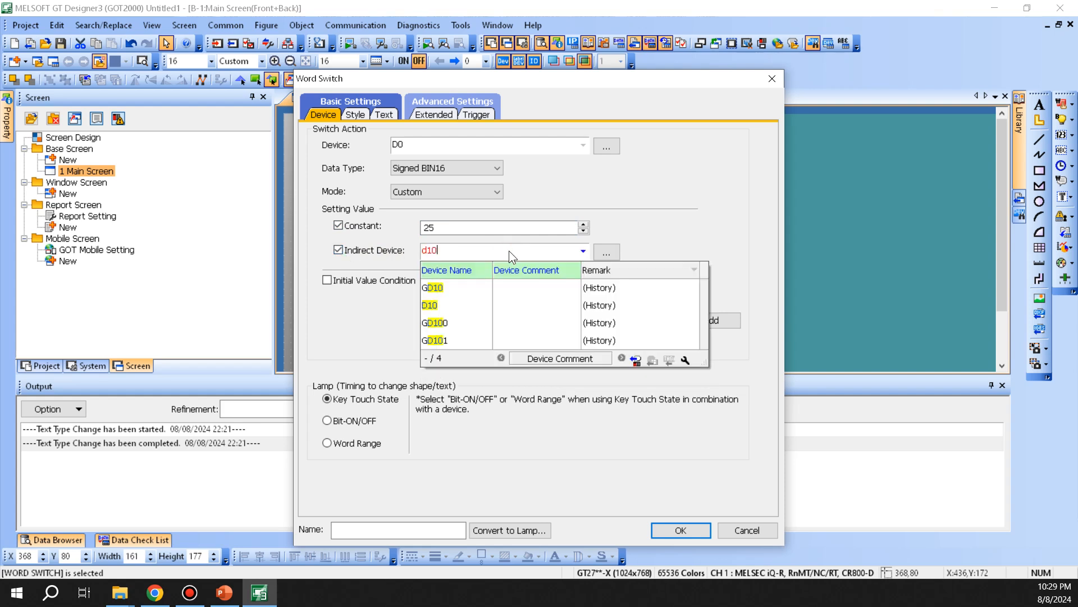
{"action": "left_click", "coordinate": [557, 226]}
{"action": "left_click", "coordinate": [378, 280]}
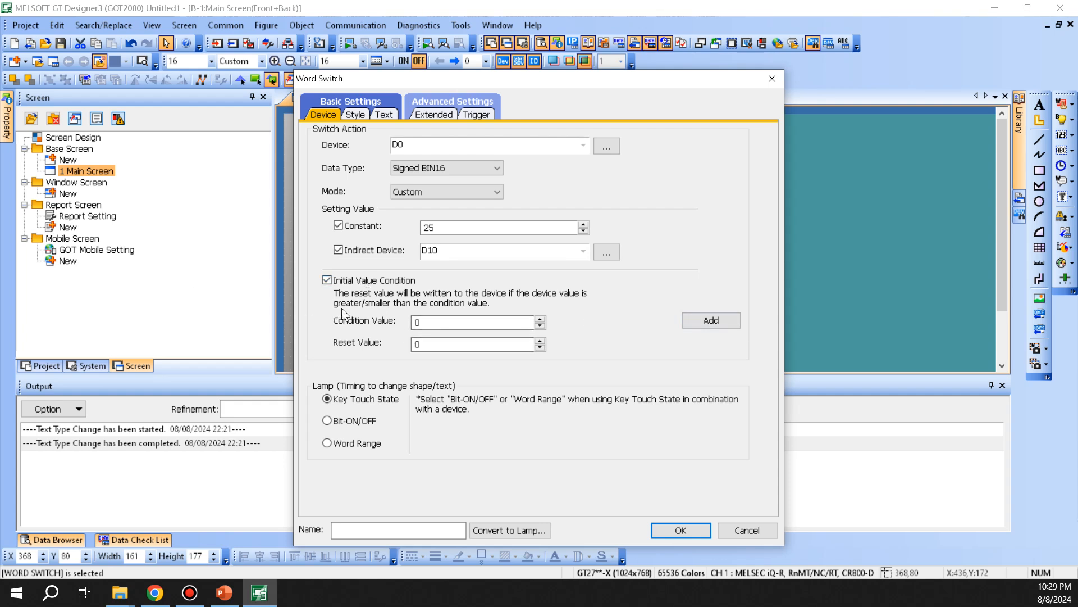
{"action": "left_click", "coordinate": [375, 282]}
- Try the Bit-ON/OFF and Word Range lamp timings, then return the lamp to Key Touch State
{"action": "left_click", "coordinate": [360, 422]}
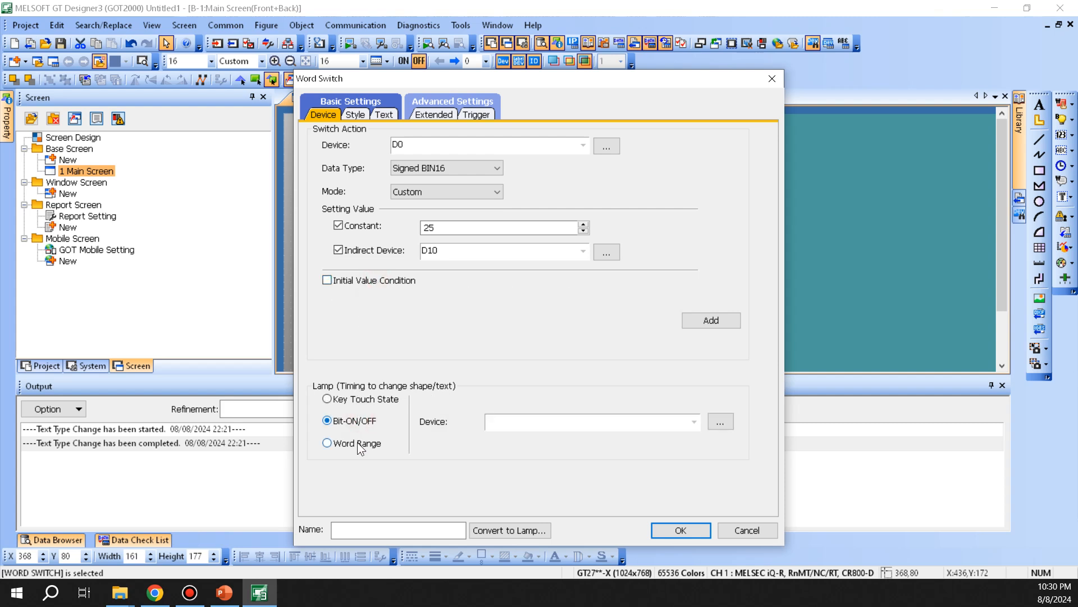
{"action": "left_click", "coordinate": [358, 444]}
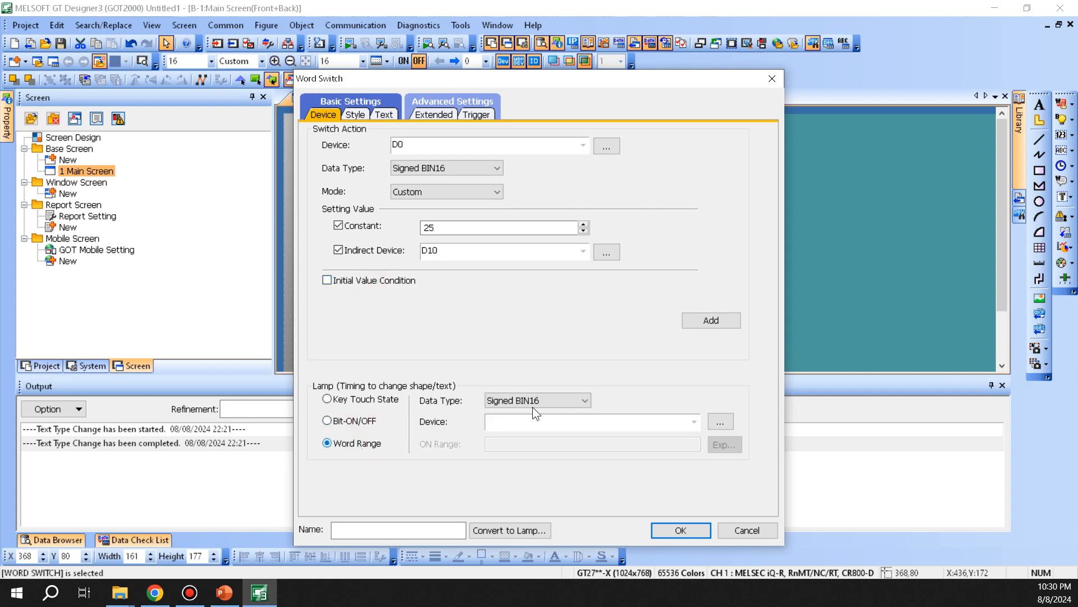
{"action": "left_click", "coordinate": [362, 420]}
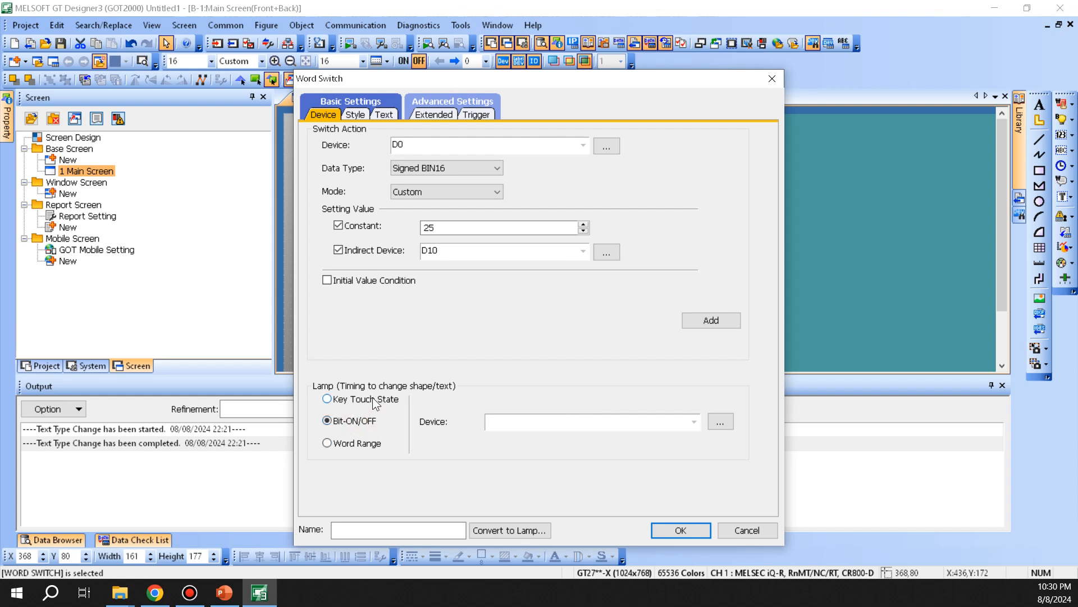
{"action": "left_click", "coordinate": [370, 399]}
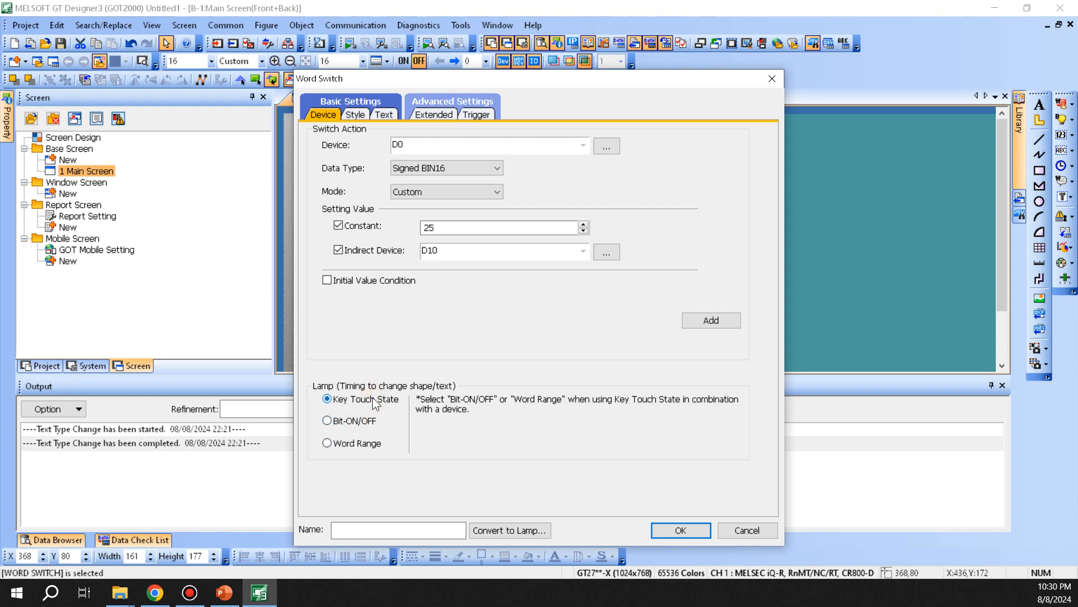
- Examine the word switch's style for key touch on and off, and its text, extended and trigger settings
{"action": "left_click", "coordinate": [354, 114]}
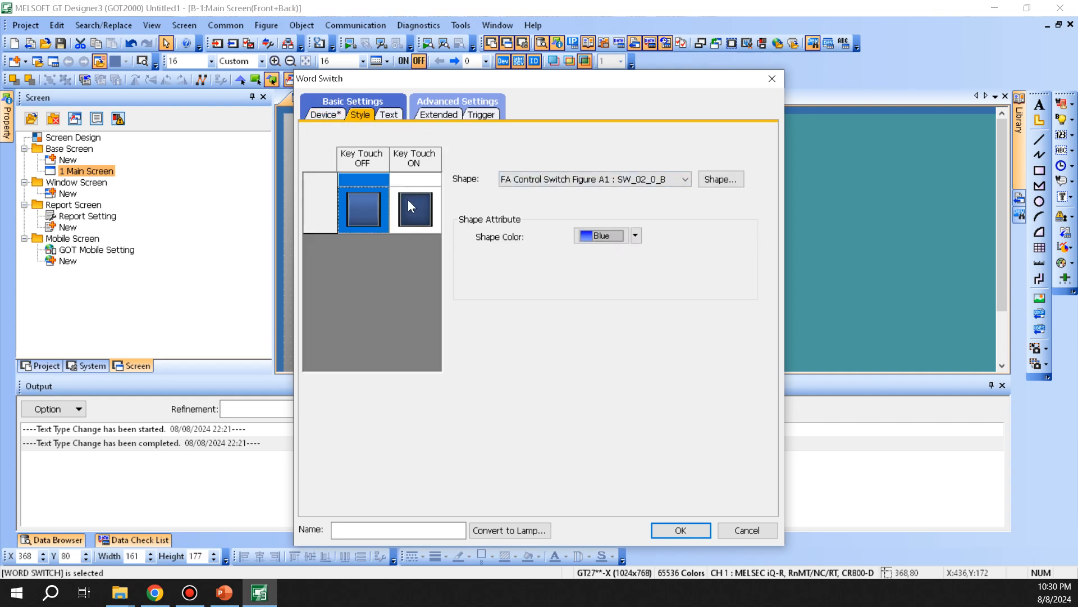
{"action": "left_click", "coordinate": [410, 200]}
{"action": "left_click", "coordinate": [373, 198]}
{"action": "left_click", "coordinate": [431, 201]}
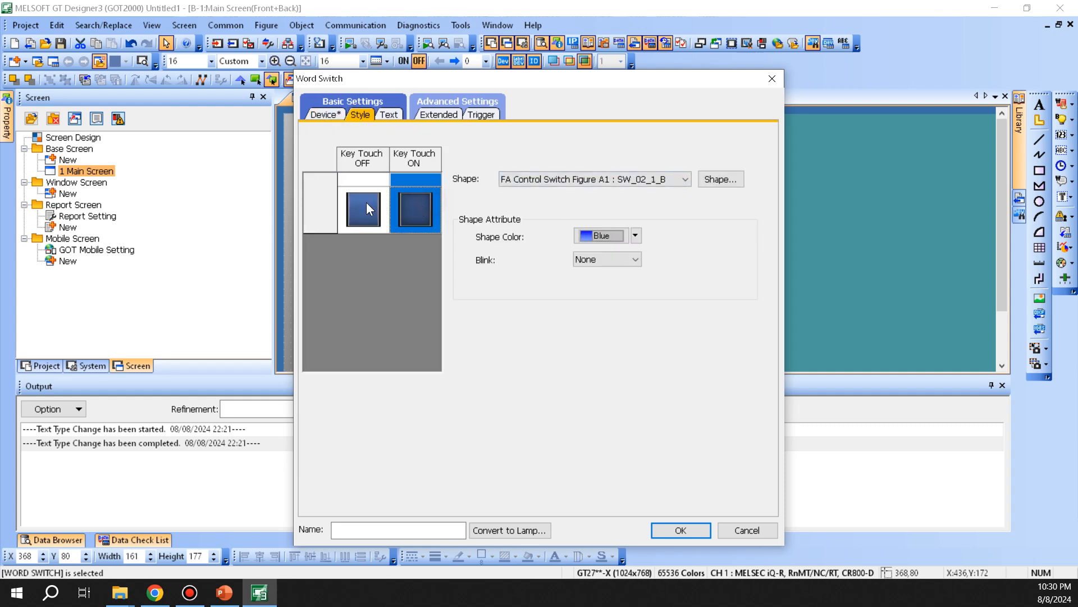
{"action": "left_click", "coordinate": [388, 116]}
{"action": "left_click", "coordinate": [606, 136]}
{"action": "left_click", "coordinate": [638, 97]}
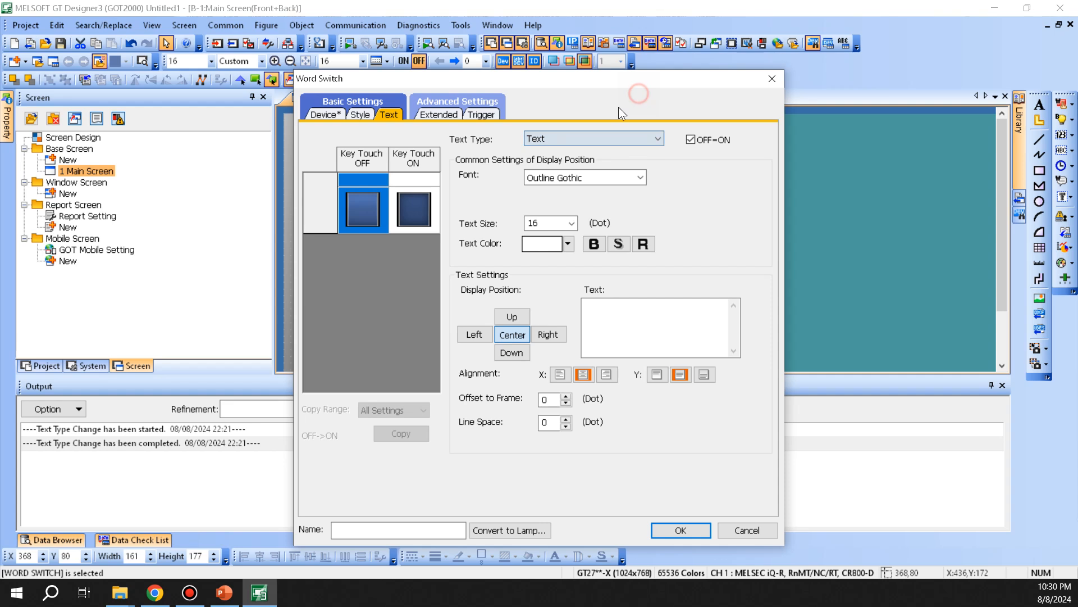
{"action": "left_click", "coordinate": [437, 114]}
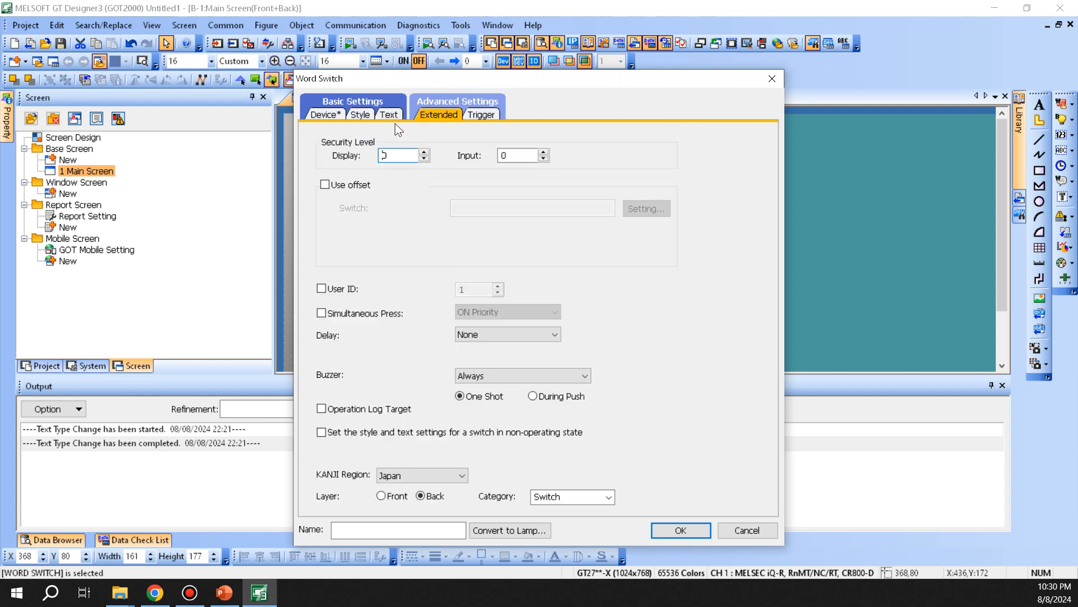
{"action": "left_click", "coordinate": [486, 114]}
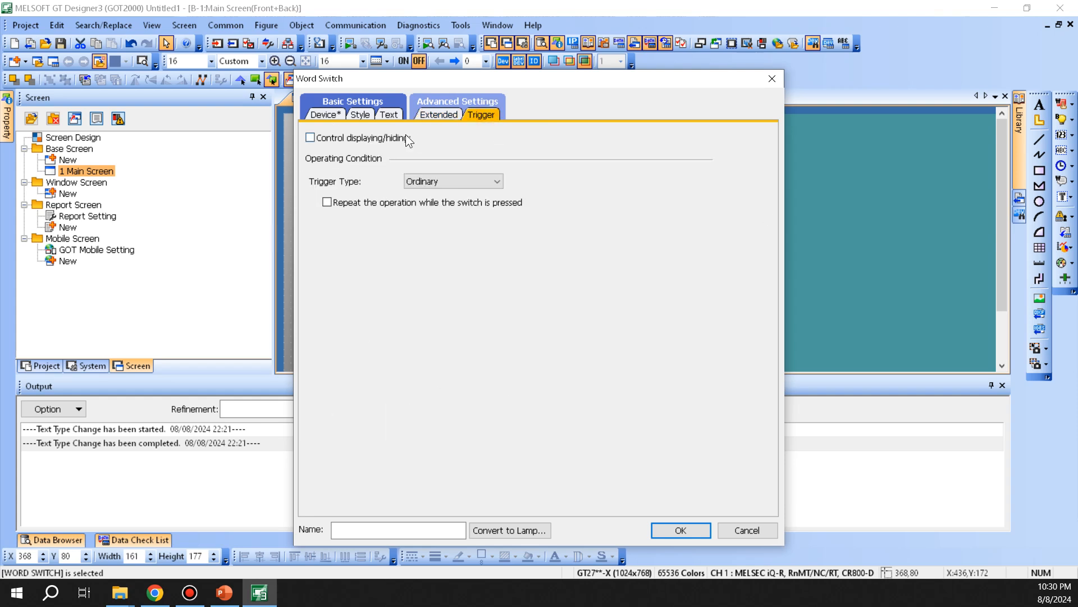
- Disable the indirect device in the word switch's setting value and apply the switch settings
{"action": "left_click", "coordinate": [324, 113]}
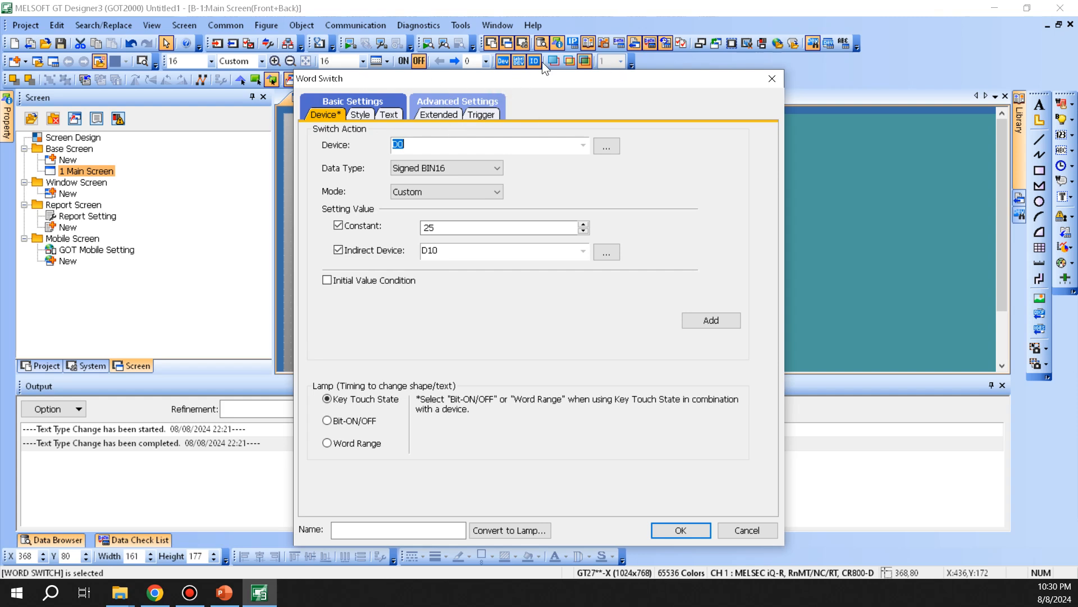
{"action": "mouse_move", "coordinate": [536, 74]}
{"action": "left_mouse_down"}
{"action": "mouse_move", "coordinate": [483, 84]}
{"action": "mouse_move", "coordinate": [524, 78]}
{"action": "left_mouse_up"}
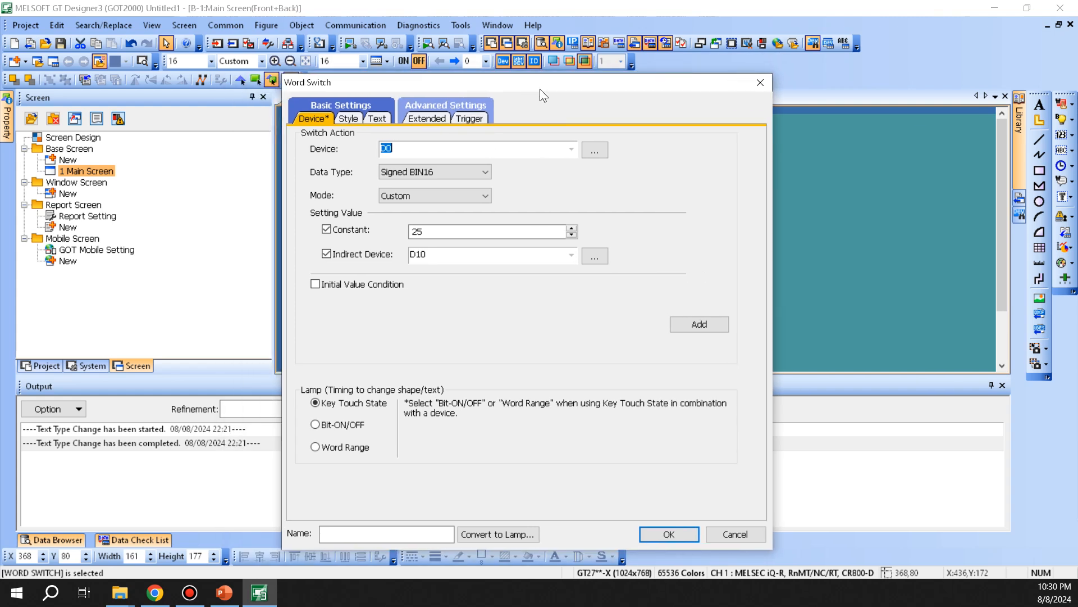
{"action": "left_click", "coordinate": [351, 258]}
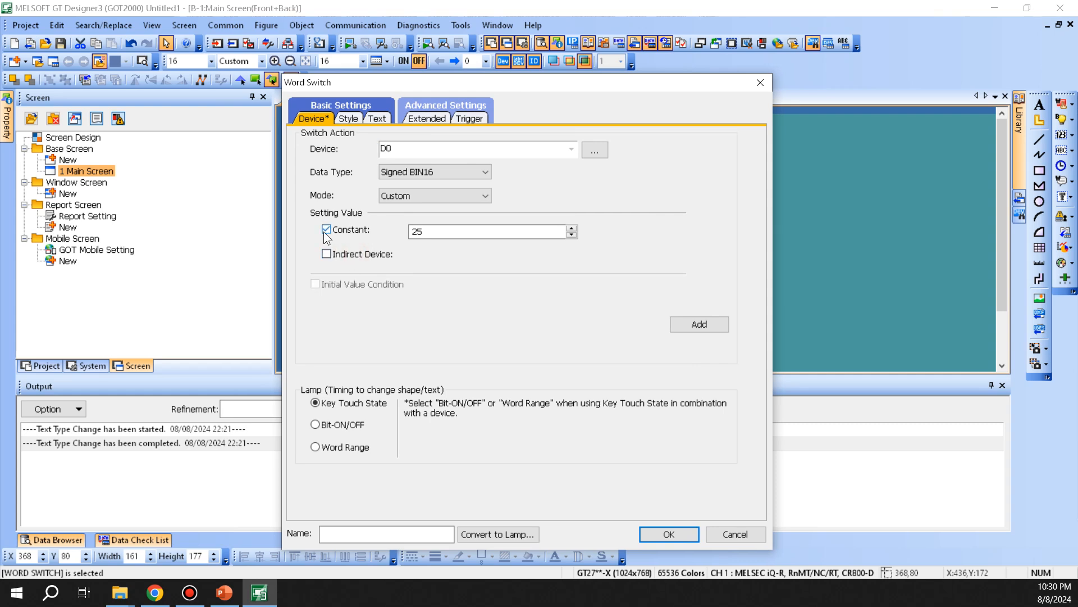
{"action": "left_click", "coordinate": [682, 530]}
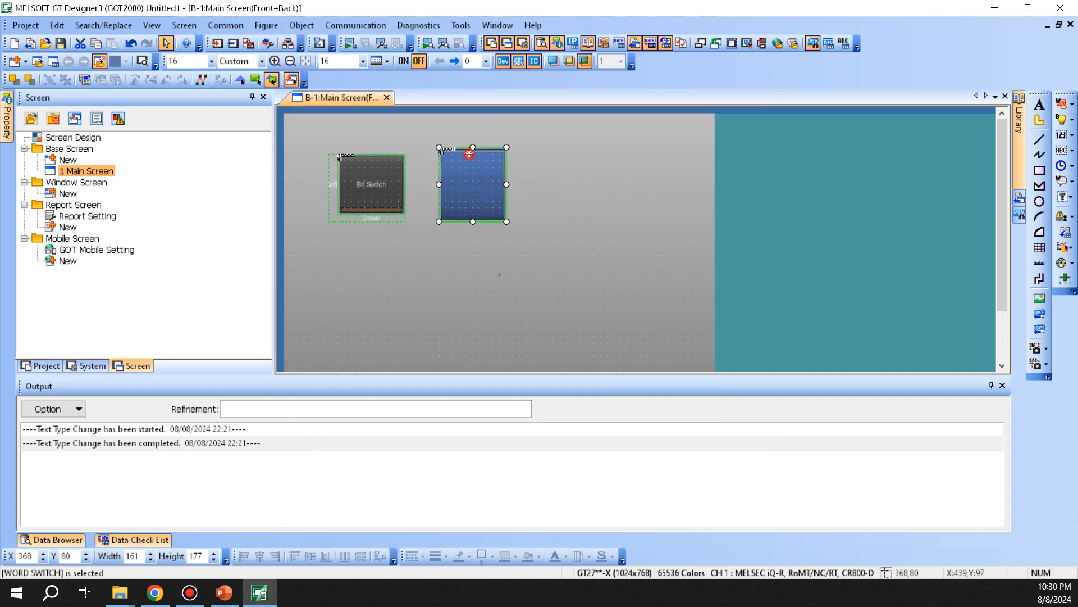
- Label the word switch with the text "Word SW" and apply the settings
{"action": "double_click", "coordinate": [469, 154]}
{"action": "left_click", "coordinate": [390, 95]}
{"action": "left_click", "coordinate": [608, 284]}
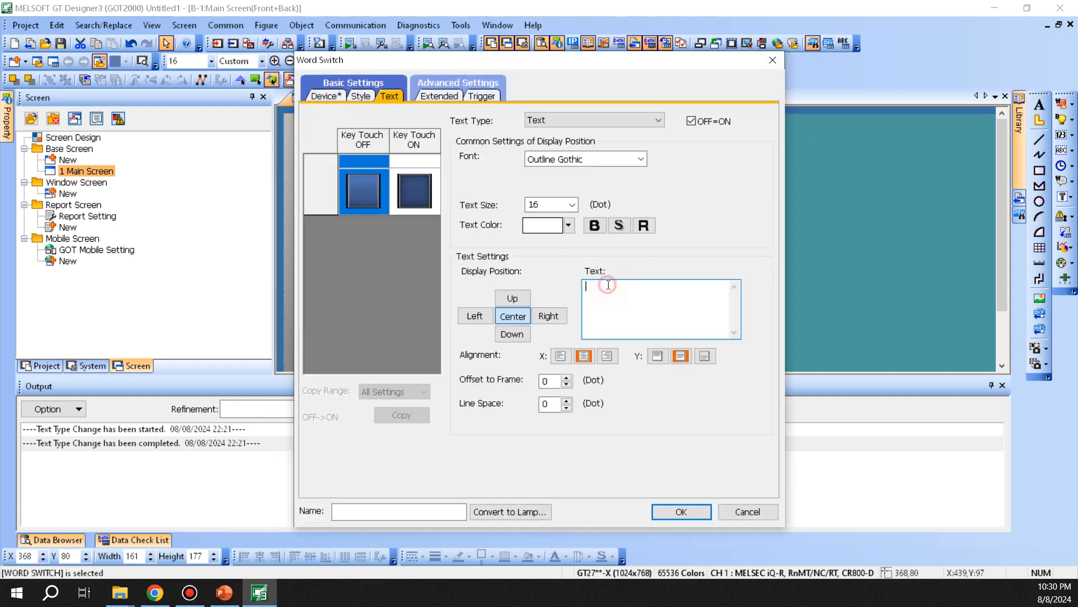
{"action": "type", "text": "Word SW"}
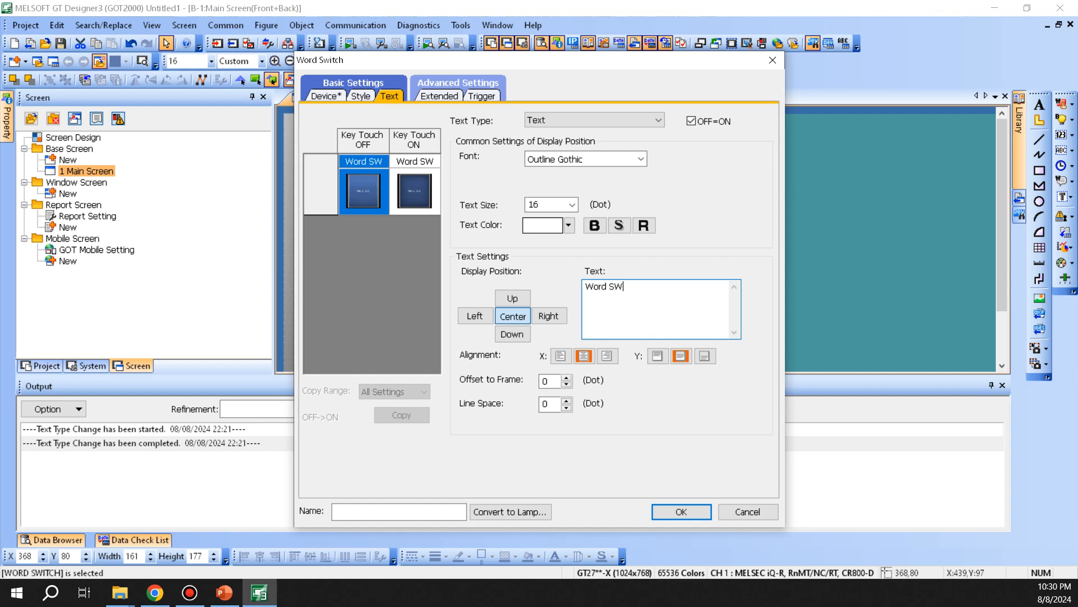
{"action": "left_click", "coordinate": [699, 511]}
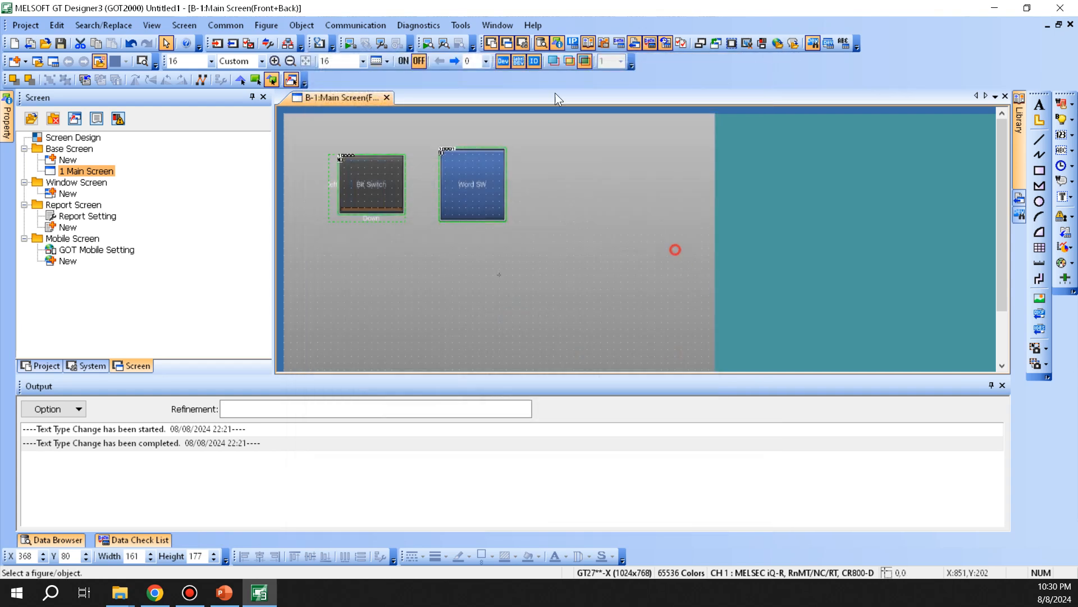
- Place a Go To Screen switch, about 177 wide and 177 high, beside the Word SW switch on the main screen
{"action": "left_click", "coordinate": [308, 29]}
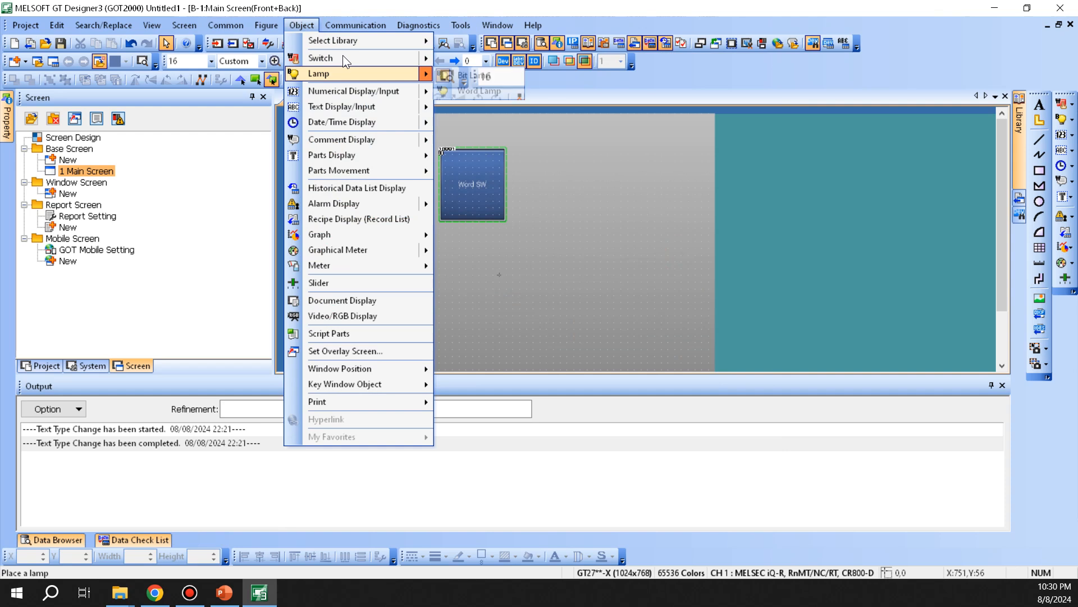
{"action": "mouse_move", "coordinate": [343, 58]}
{"action": "left_click", "coordinate": [520, 109]}
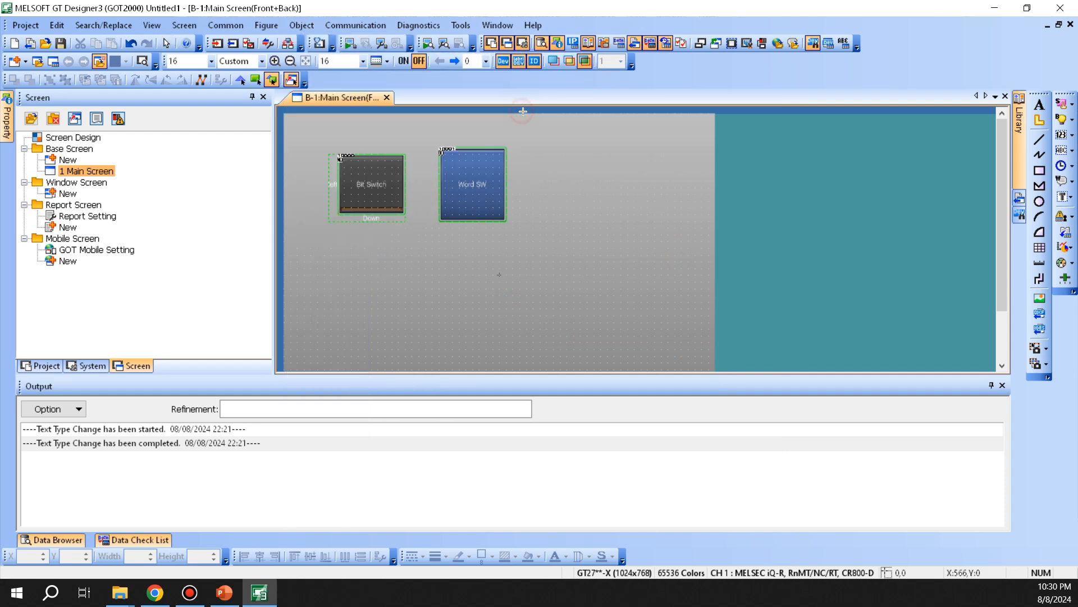
{"action": "left_click_drag", "start_coordinate": [545, 145], "coordinate": [623, 224]}
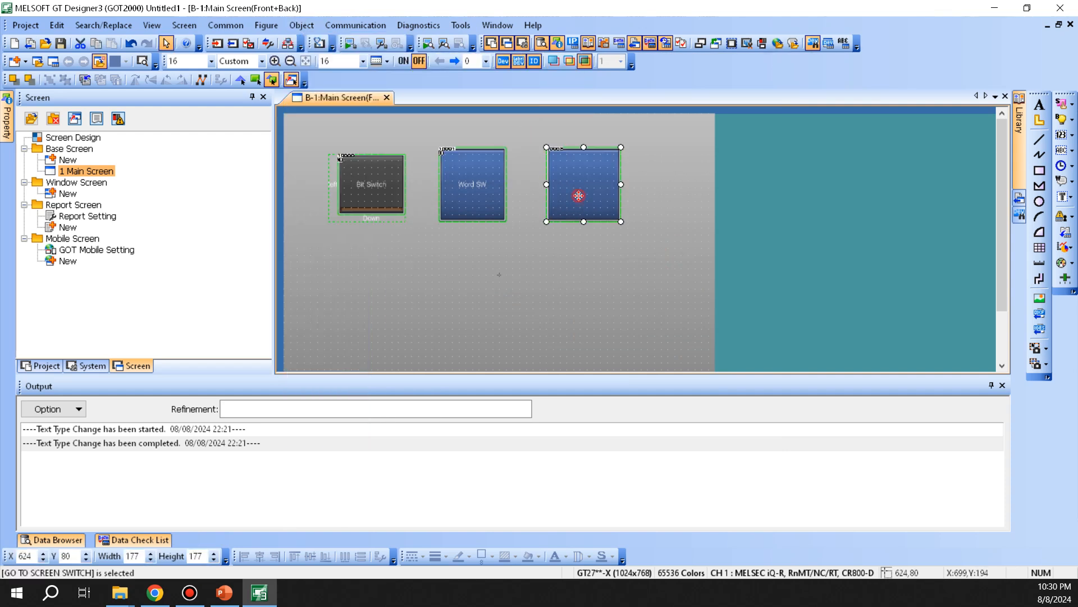
- Open the Go To Screen switch's settings and examine the available fixed next screens and screen types
{"action": "double_click", "coordinate": [578, 195]}
{"action": "left_click", "coordinate": [532, 193]}
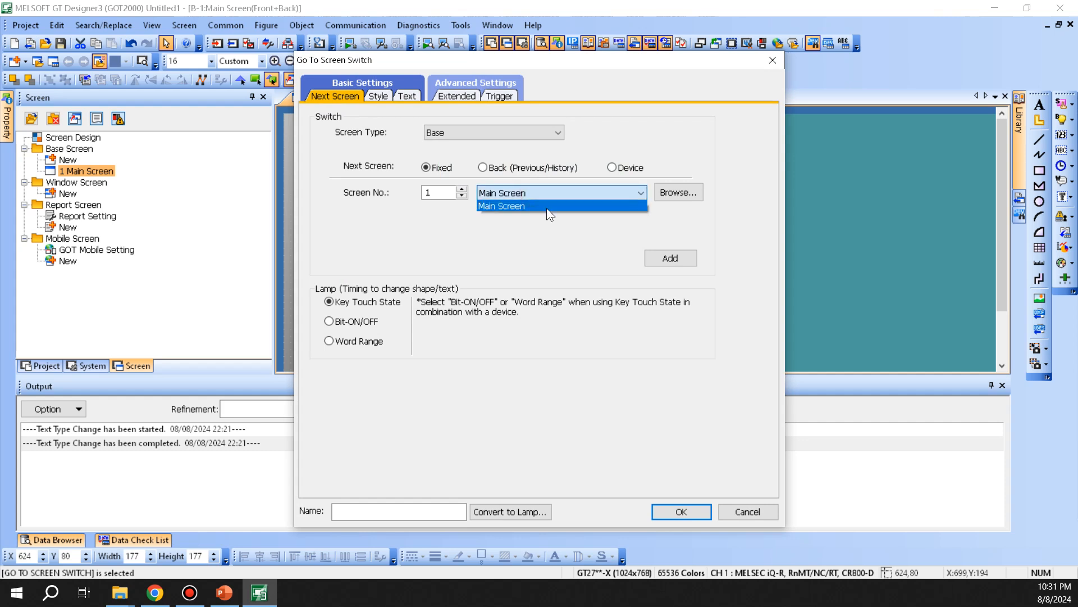
{"action": "left_click", "coordinate": [591, 205]}
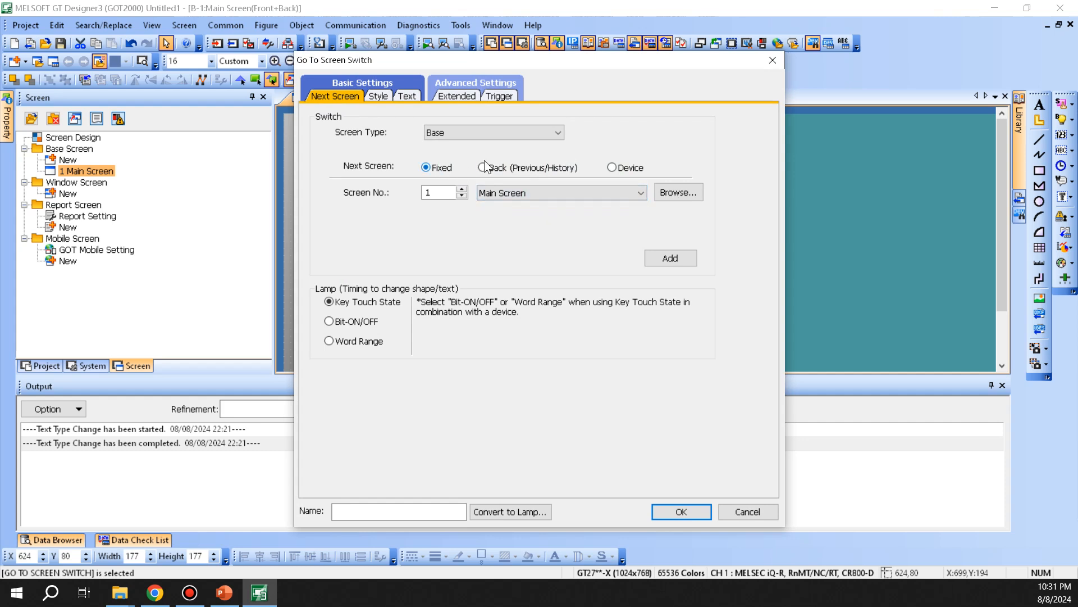
{"action": "left_click", "coordinate": [484, 136]}
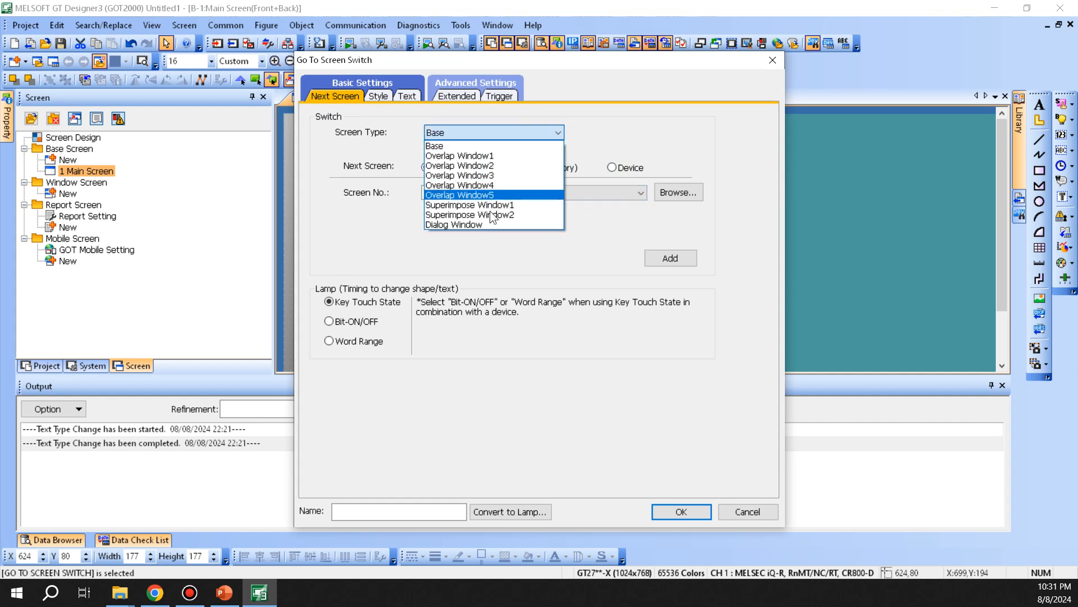
{"action": "left_click", "coordinate": [533, 256]}
- Try a Signed BIN16 device D100 as the next screen, then return to Back (Previous/History)
{"action": "left_click", "coordinate": [516, 170]}
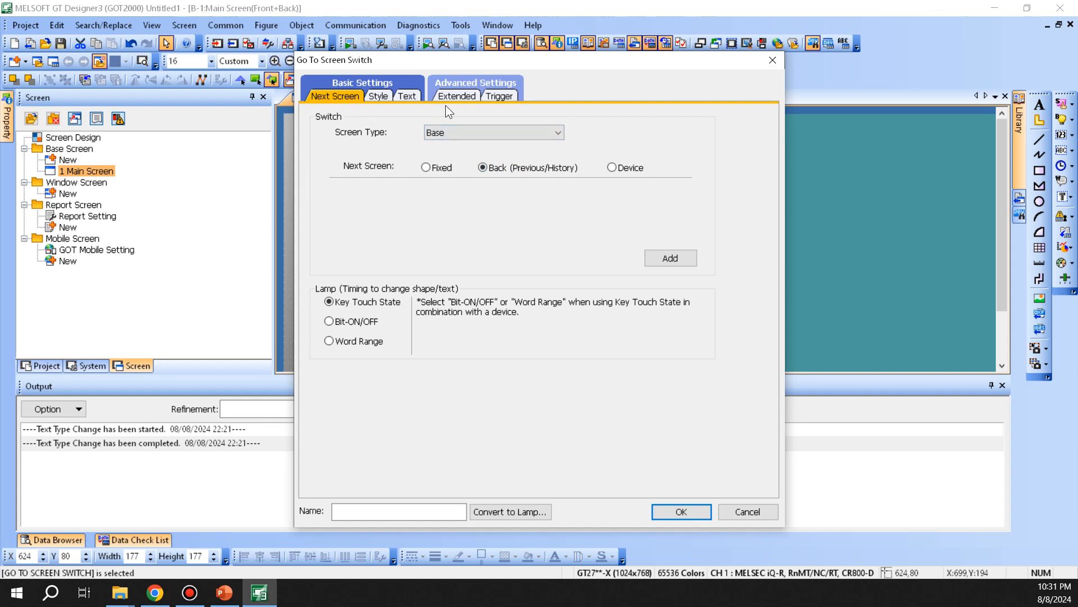
{"action": "left_click_drag", "start_coordinate": [454, 66], "coordinate": [442, 71]}
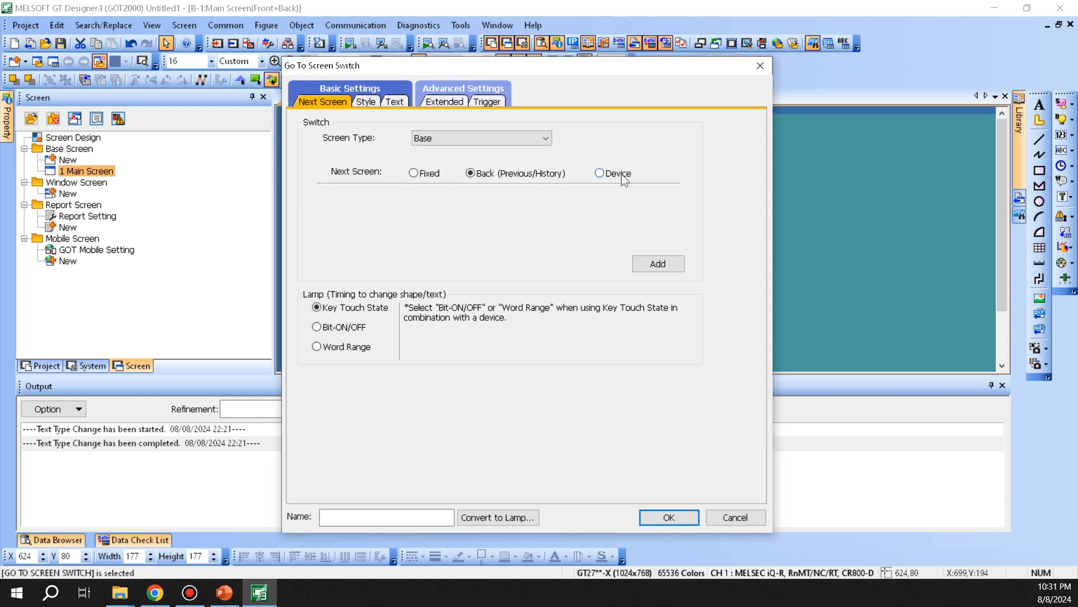
{"action": "left_click", "coordinate": [611, 173]}
{"action": "left_click", "coordinate": [510, 200]}
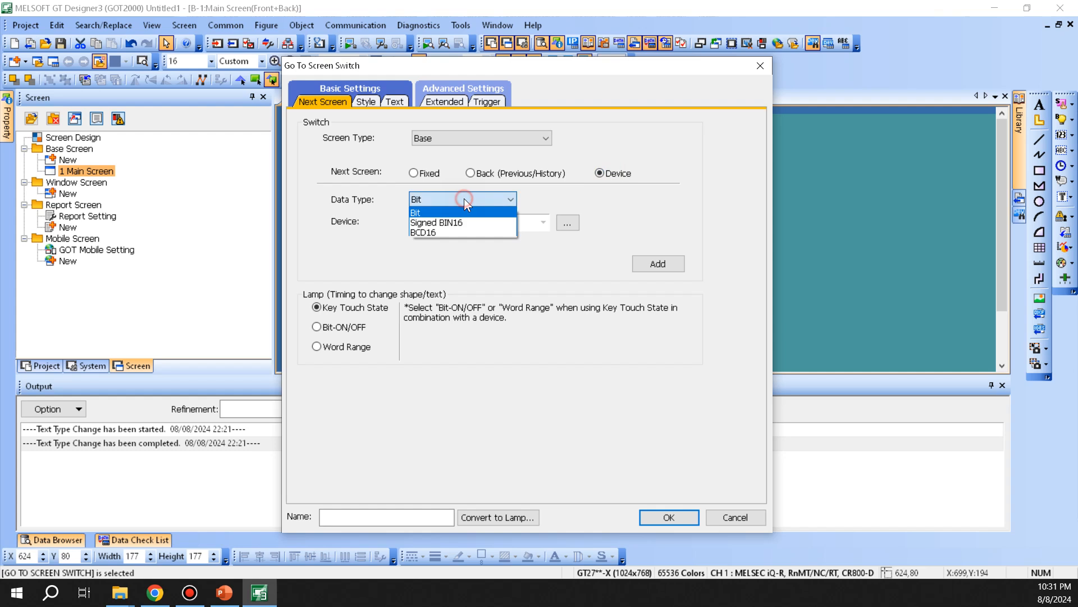
{"action": "left_click", "coordinate": [451, 223]}
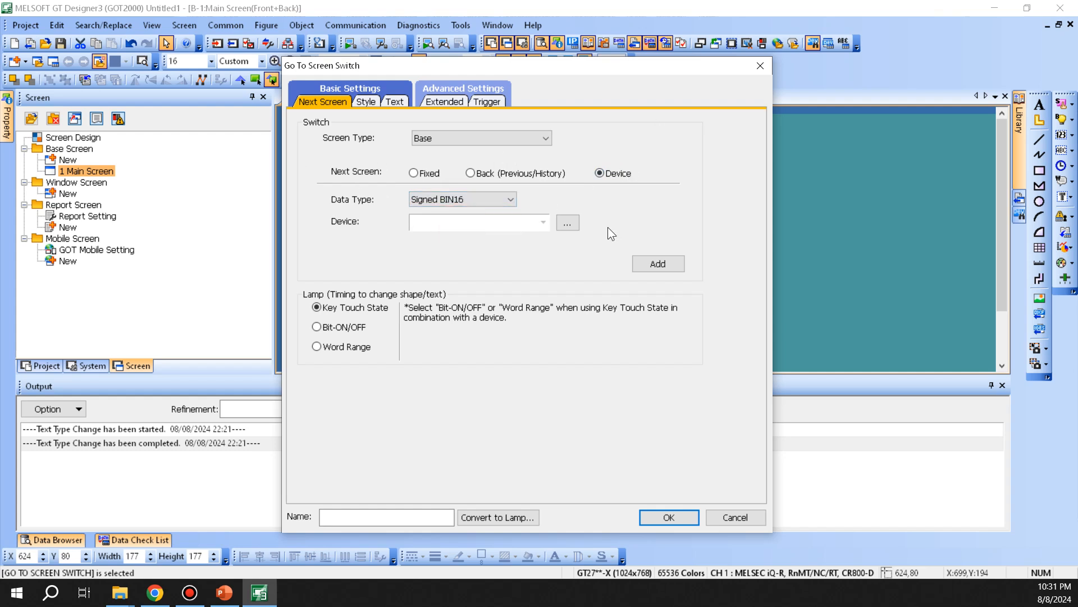
{"action": "type", "text": "d100"}
{"action": "key", "text": "Tab"}
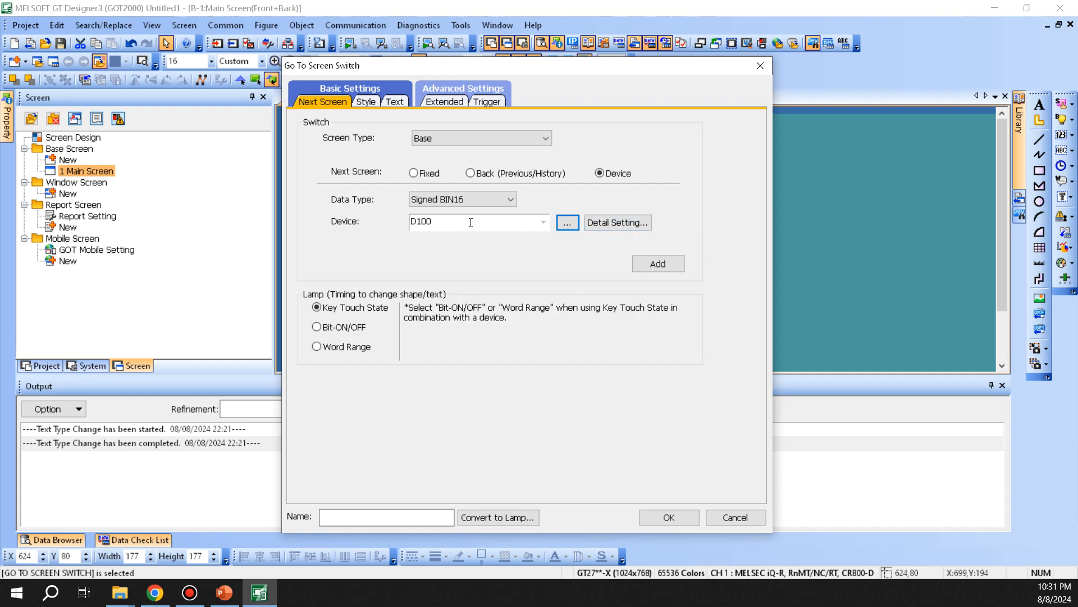
{"action": "left_click", "coordinate": [507, 174]}
{"action": "left_click_drag", "start_coordinate": [578, 64], "coordinate": [623, 66]}
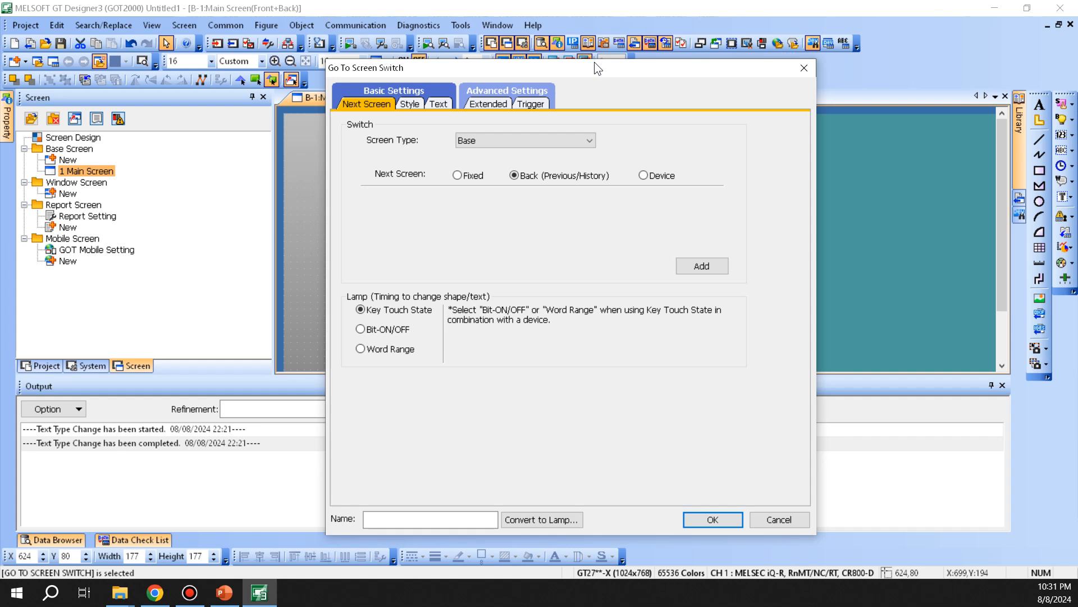
{"action": "left_click_drag", "start_coordinate": [594, 63], "coordinate": [573, 82]}
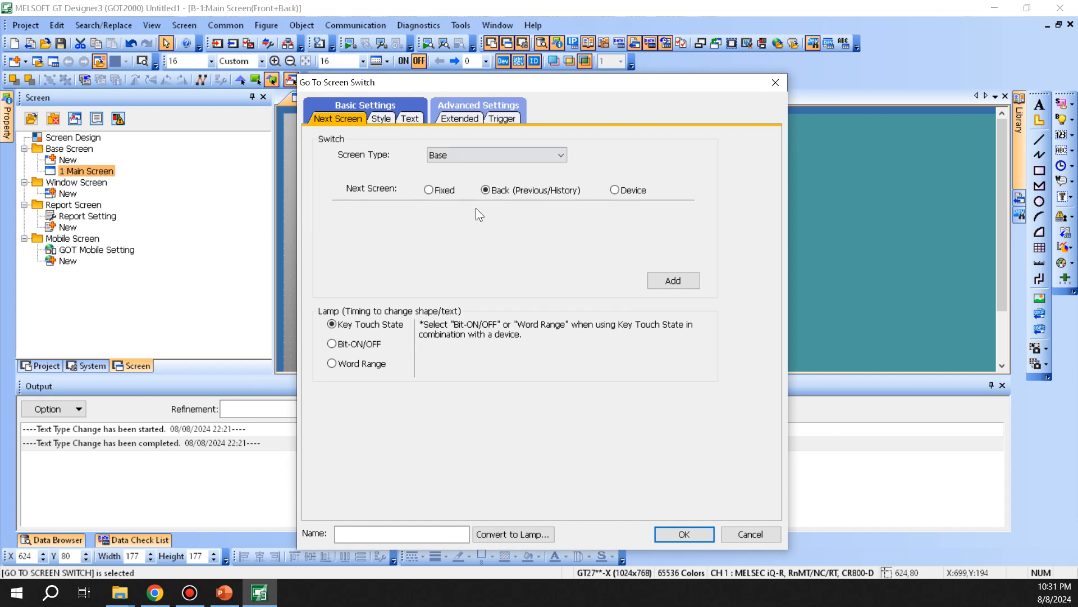
- Try the Word Range and Bit-ON/OFF lamp timings of the Go To Screen switch, then return to Key Touch State
{"action": "left_click", "coordinate": [362, 344]}
{"action": "left_click", "coordinate": [363, 364]}
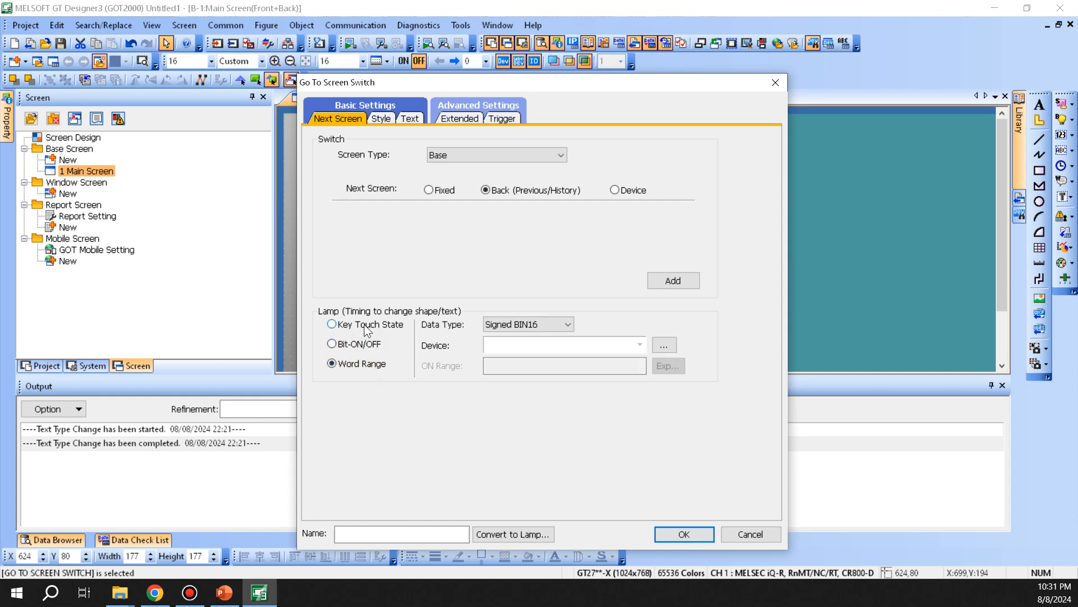
{"action": "left_click", "coordinate": [364, 343]}
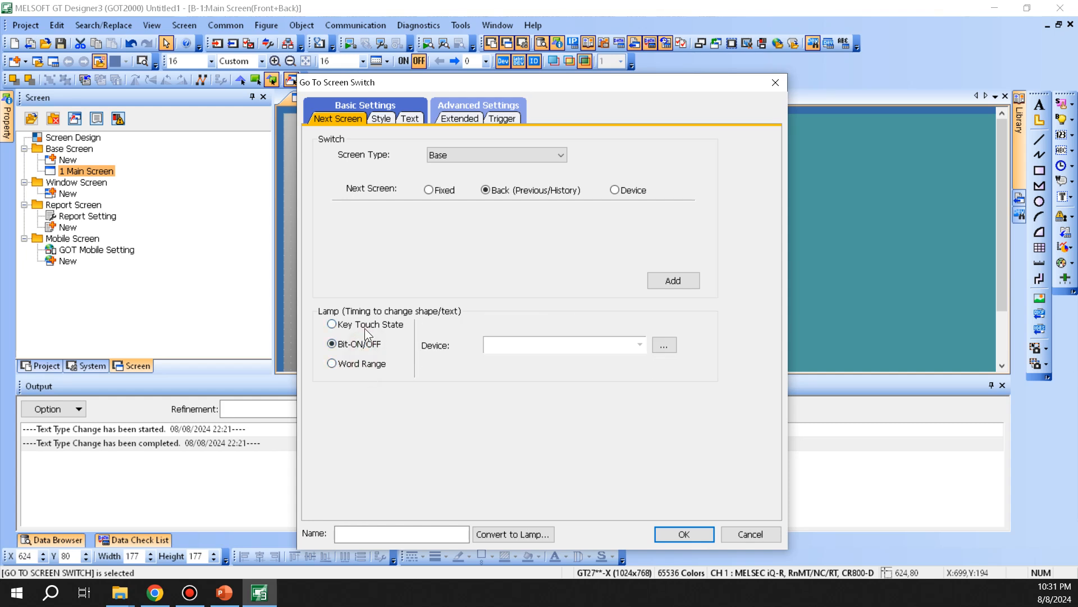
{"action": "left_click", "coordinate": [353, 324]}
{"action": "left_click_drag", "start_coordinate": [462, 82], "coordinate": [555, 99]}
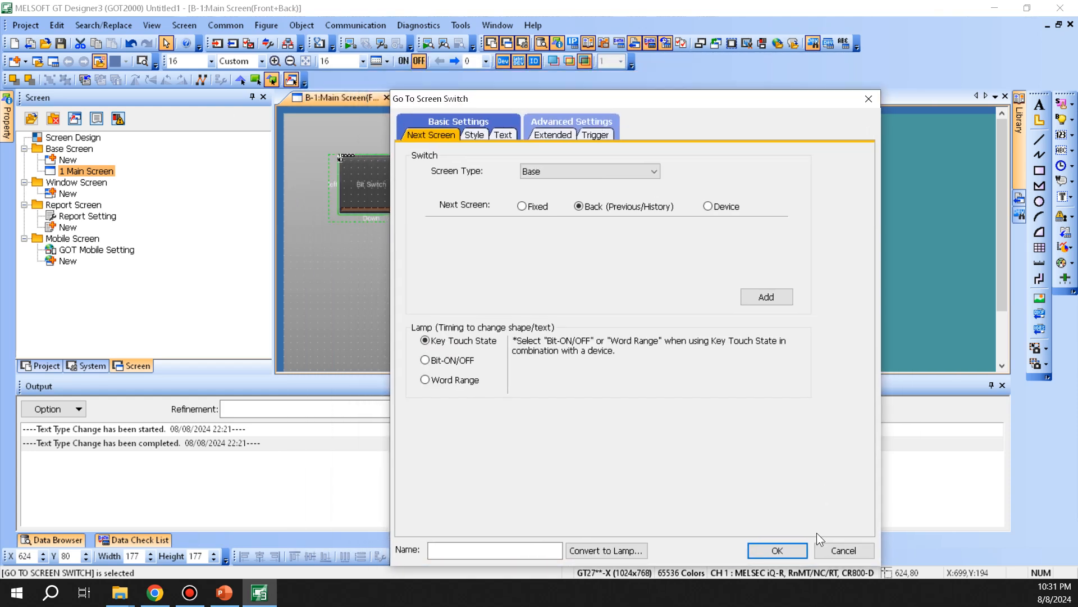
{"action": "left_click_drag", "start_coordinate": [648, 98], "coordinate": [551, 83]}
- Enter "Screen SW" as the Go To Screen switch's label text
{"action": "left_click", "coordinate": [406, 118]}
{"action": "left_click", "coordinate": [636, 325]}
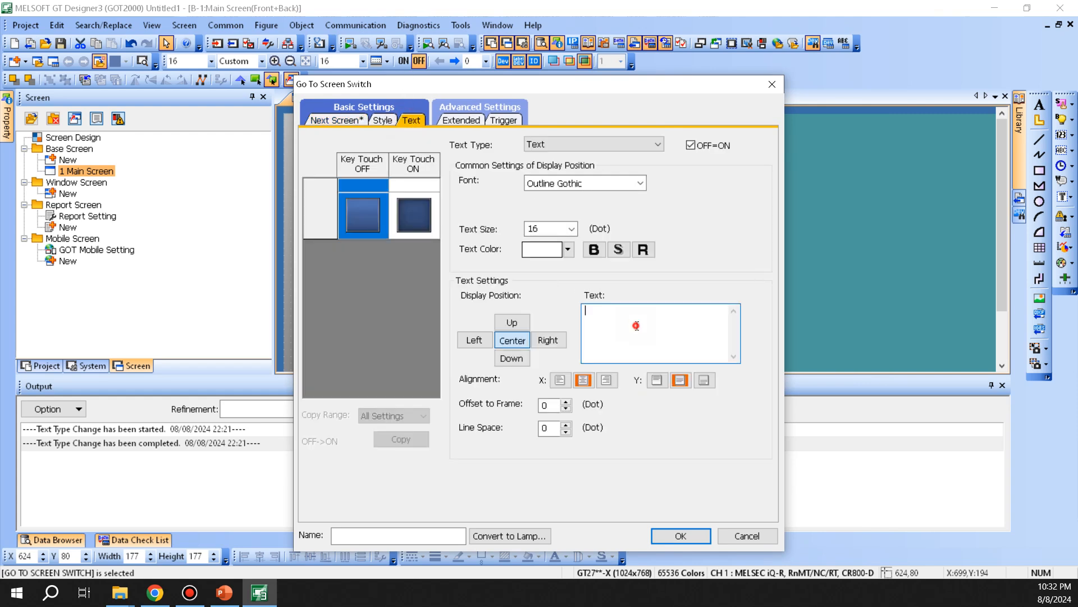
{"action": "type", "text": "Sc"}
{"action": "key", "text": "BackSpace"}
{"action": "key", "text": "BackSpace"}
{"action": "type", "text": "Screen SW"}
- Set the switch's next screen to Fixed with screen 1, Main Screen, and apply the switch settings
{"action": "left_click", "coordinate": [321, 118]}
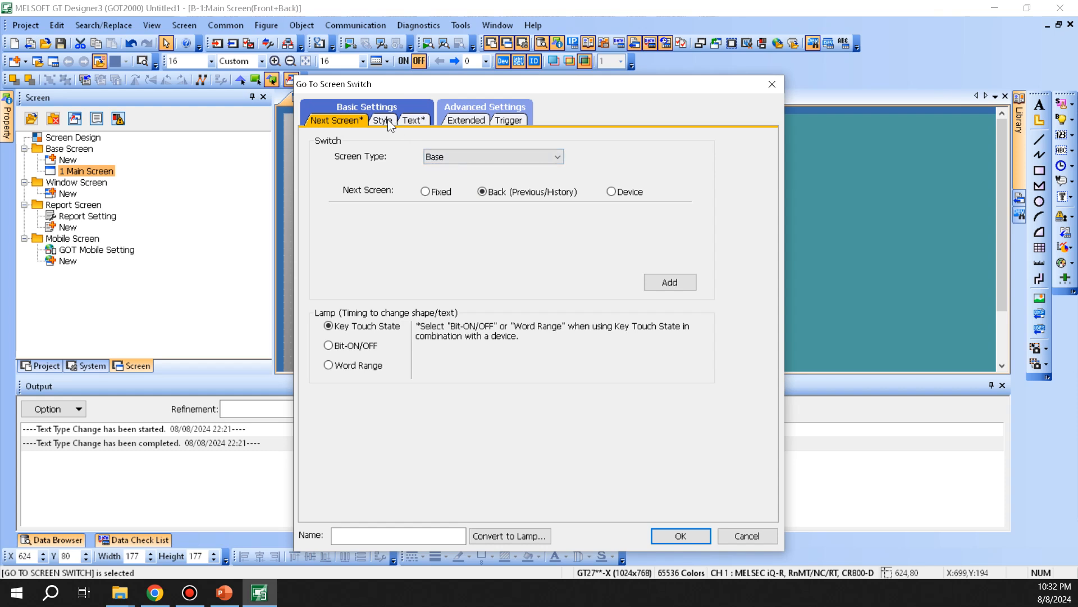
{"action": "left_click", "coordinate": [425, 191]}
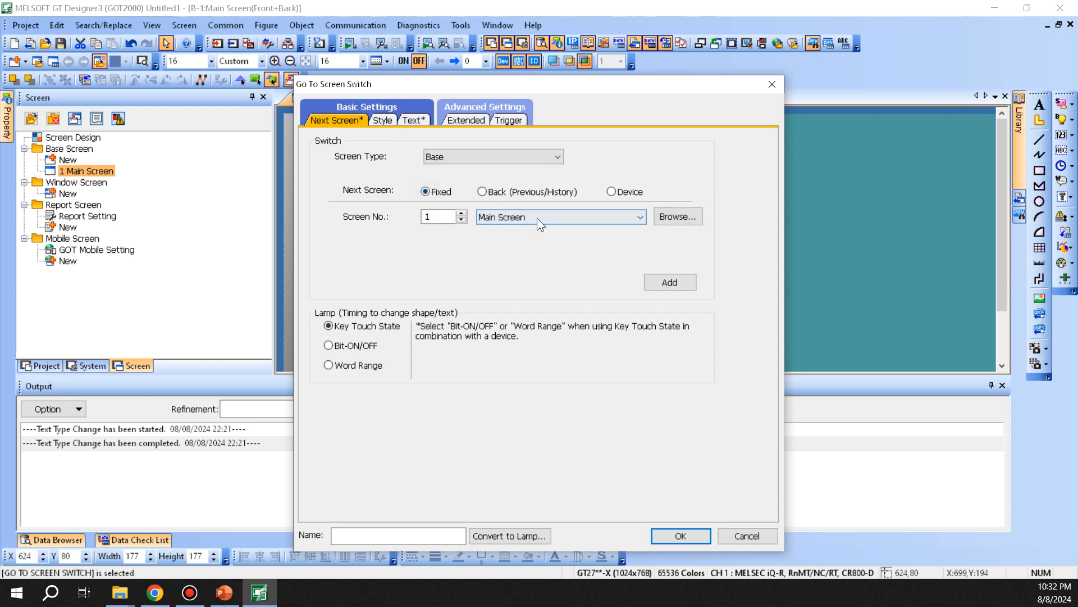
{"action": "left_click", "coordinate": [615, 219]}
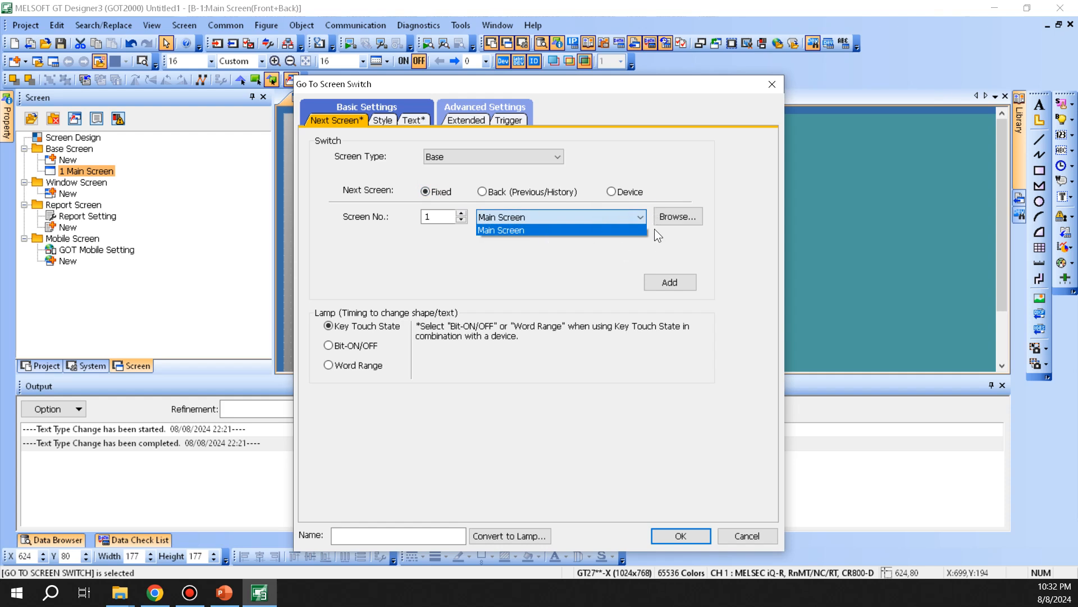
{"action": "left_click", "coordinate": [669, 216]}
{"action": "left_click", "coordinate": [676, 221]}
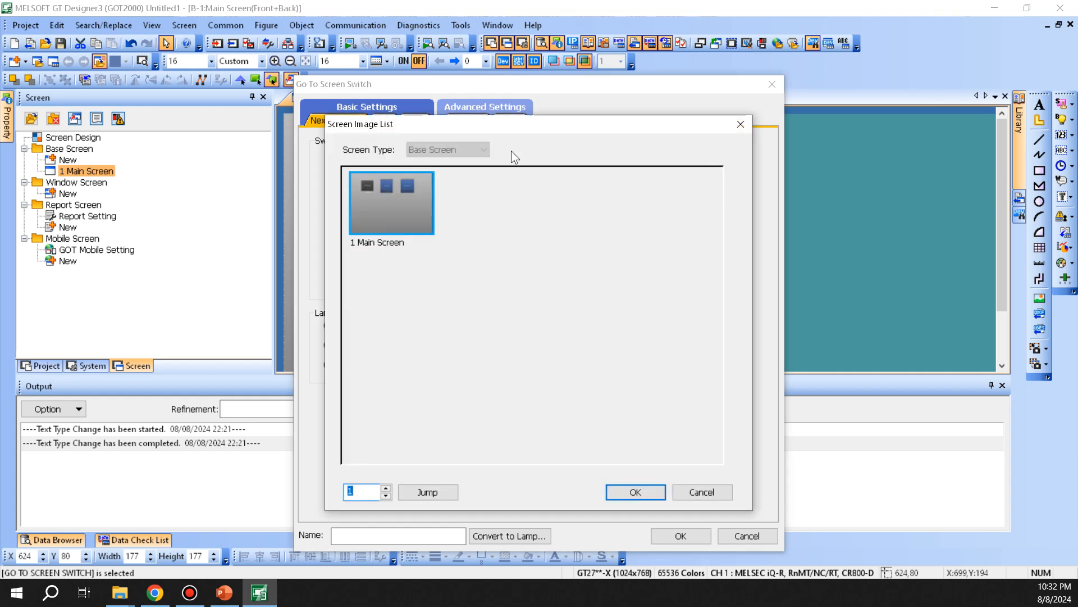
{"action": "left_click", "coordinate": [722, 493]}
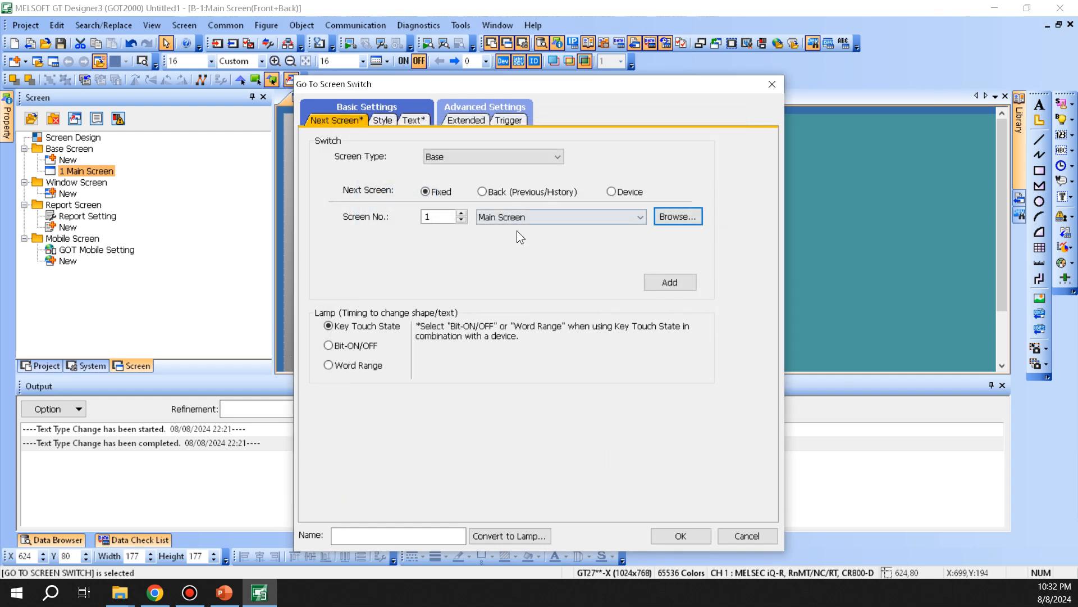
{"action": "left_click", "coordinate": [690, 535]}
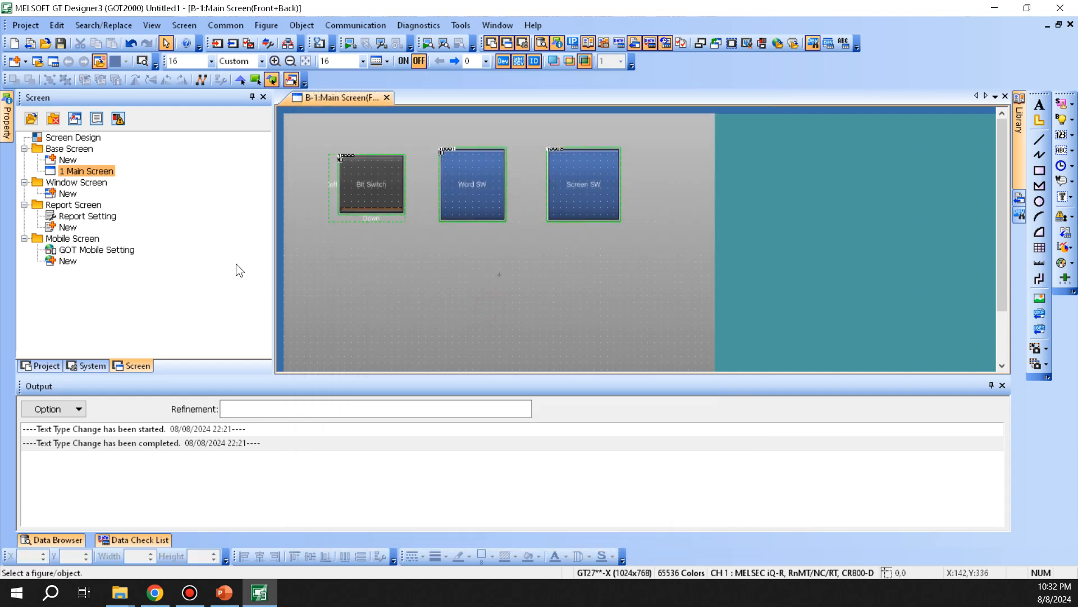
- Place a Change Station No. switch, about 145 wide and 177 high, below the Bit Switch on the main screen
{"action": "left_click", "coordinate": [336, 25]}
{"action": "mouse_move", "coordinate": [301, 25]}
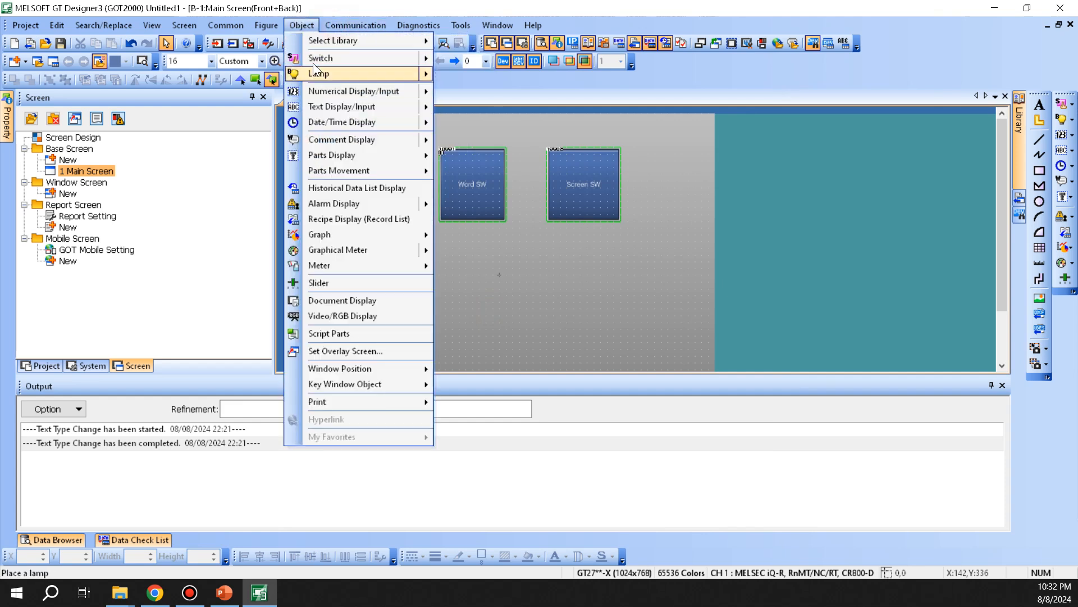
{"action": "mouse_move", "coordinate": [335, 58]}
{"action": "left_click", "coordinate": [531, 124]}
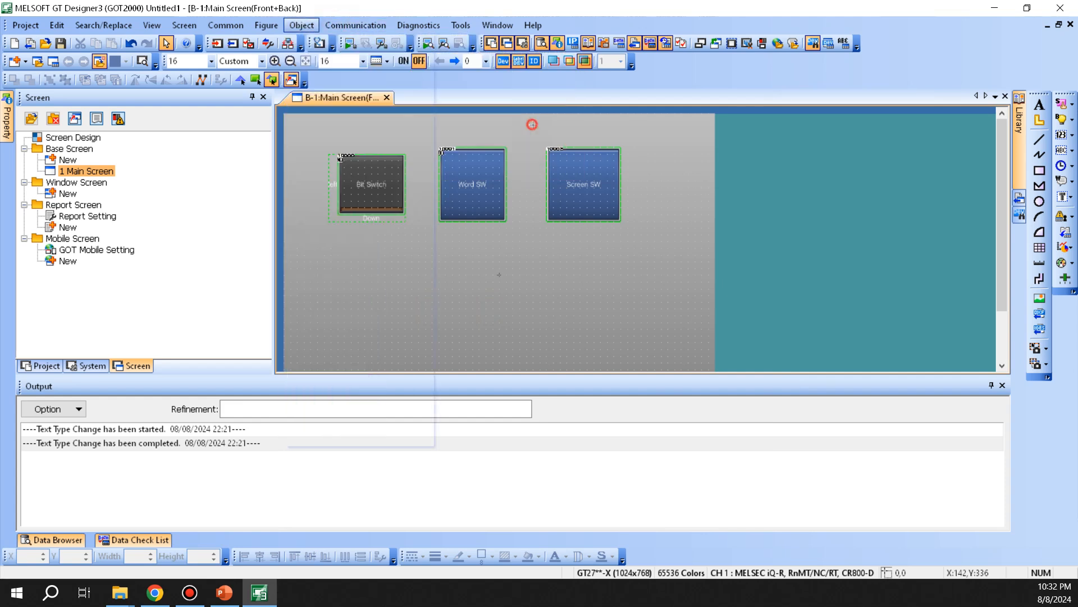
{"action": "left_click_drag", "start_coordinate": [338, 248], "coordinate": [398, 323]}
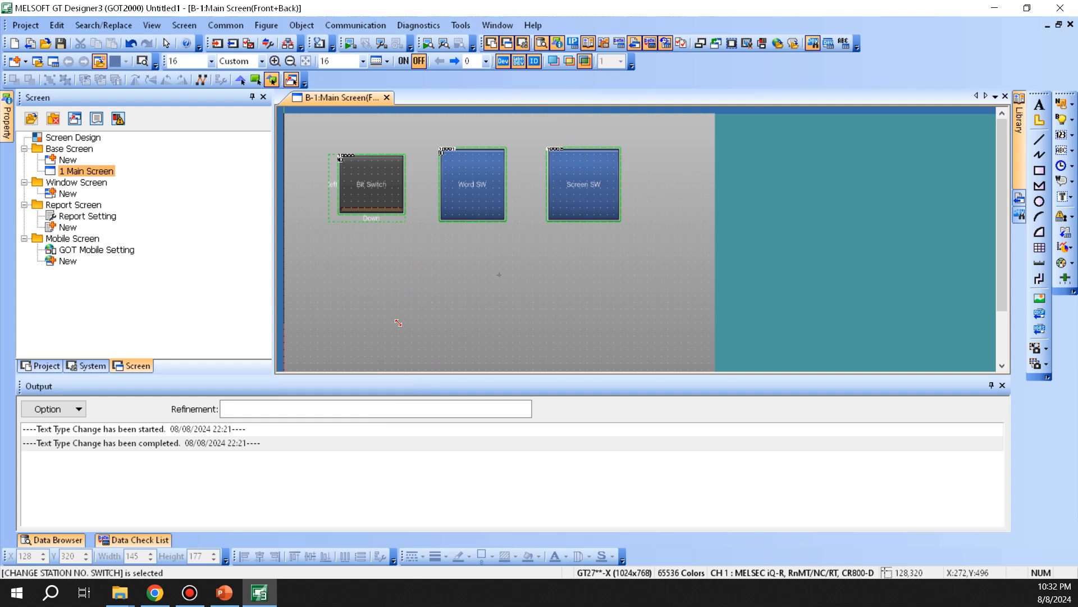
- Try the Screen Type switching mode on the station switch, review its style, text, extended and trigger settings, and discard the changes
{"action": "double_click", "coordinate": [366, 282]}
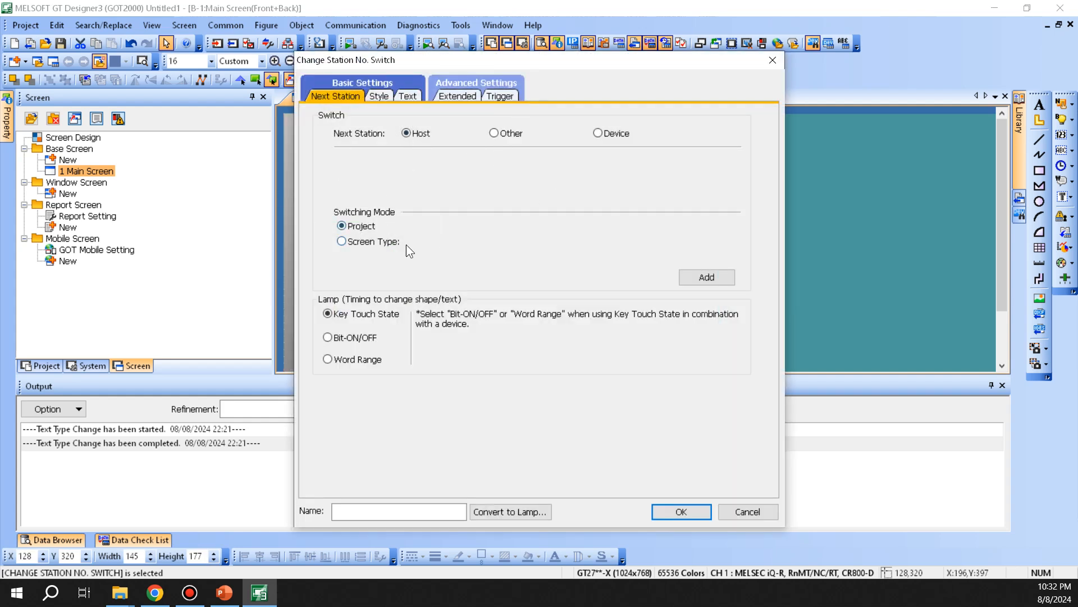
{"action": "left_click", "coordinate": [365, 242]}
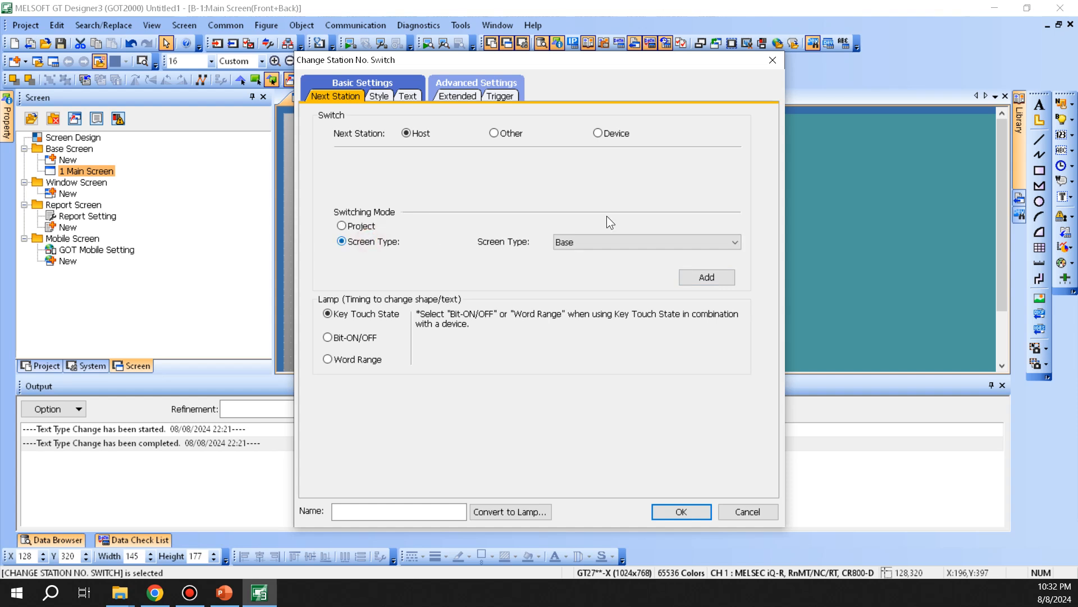
{"action": "left_click", "coordinate": [608, 242]}
{"action": "left_click", "coordinate": [398, 213]}
{"action": "left_click", "coordinate": [375, 97]}
{"action": "left_click", "coordinate": [410, 96]}
{"action": "left_click", "coordinate": [463, 96]}
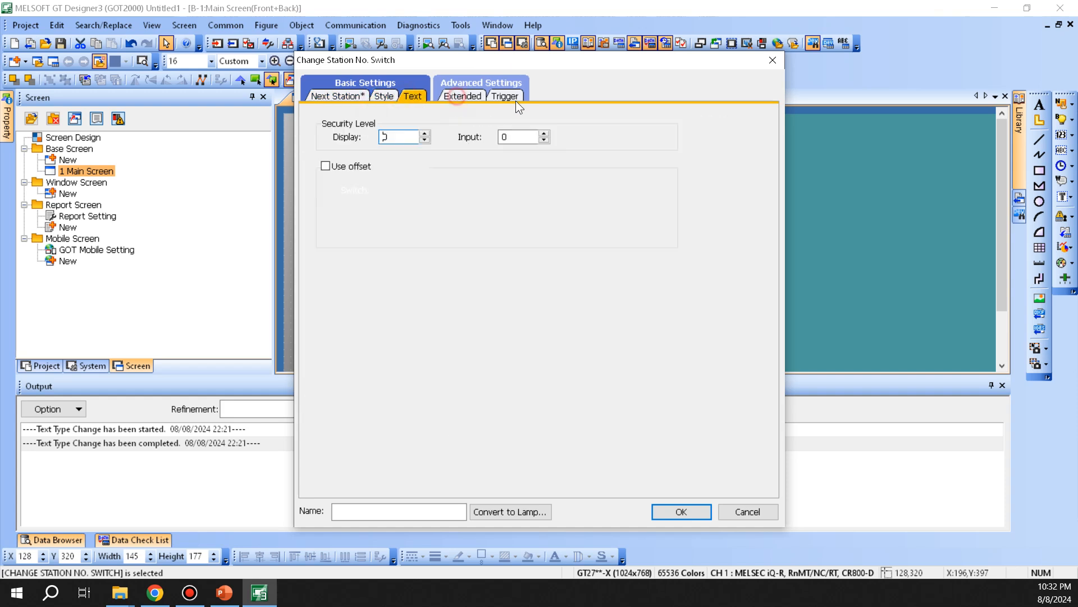
{"action": "left_click", "coordinate": [514, 99]}
{"action": "left_click", "coordinate": [336, 95]}
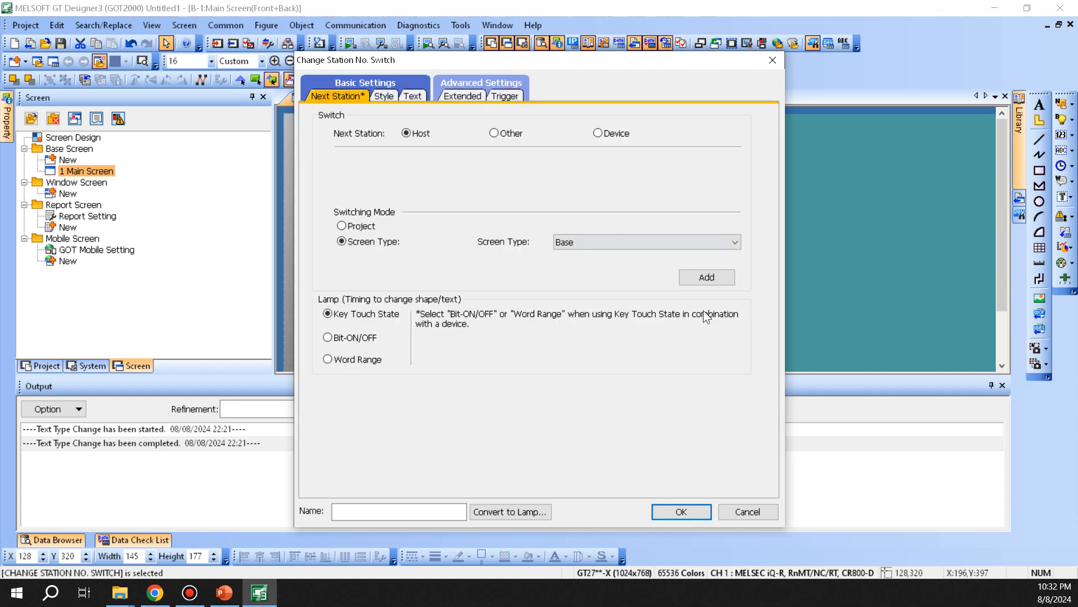
{"action": "left_click", "coordinate": [748, 511]}
- Label the Change Station No. switch with the text "Change Station SW" and apply the settings
{"action": "double_click", "coordinate": [388, 274]}
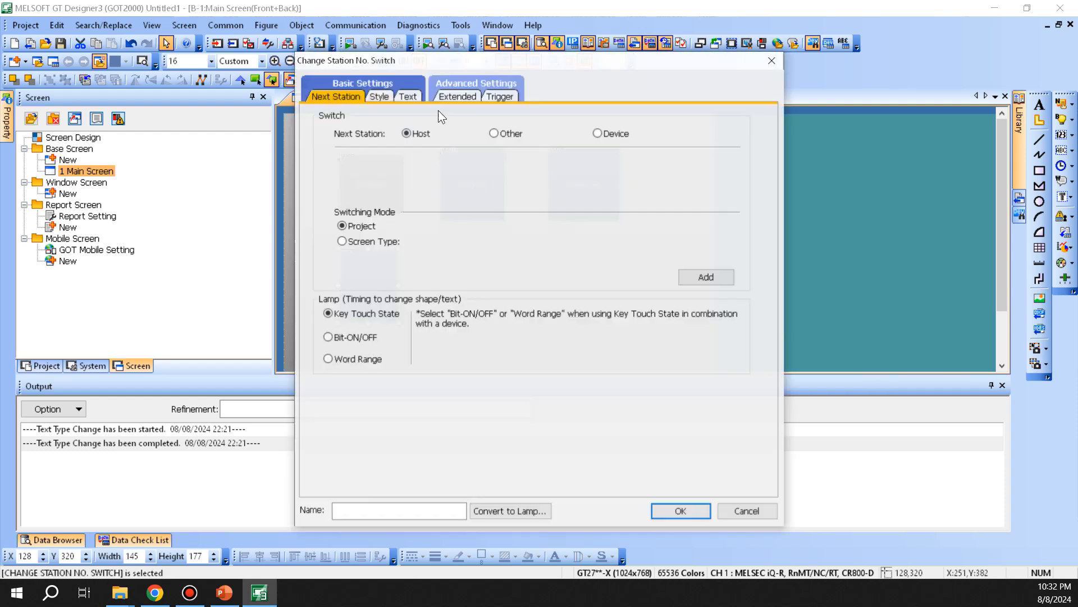
{"action": "left_click", "coordinate": [407, 96]}
{"action": "left_click", "coordinate": [634, 296]}
{"action": "type", "text": "C"}
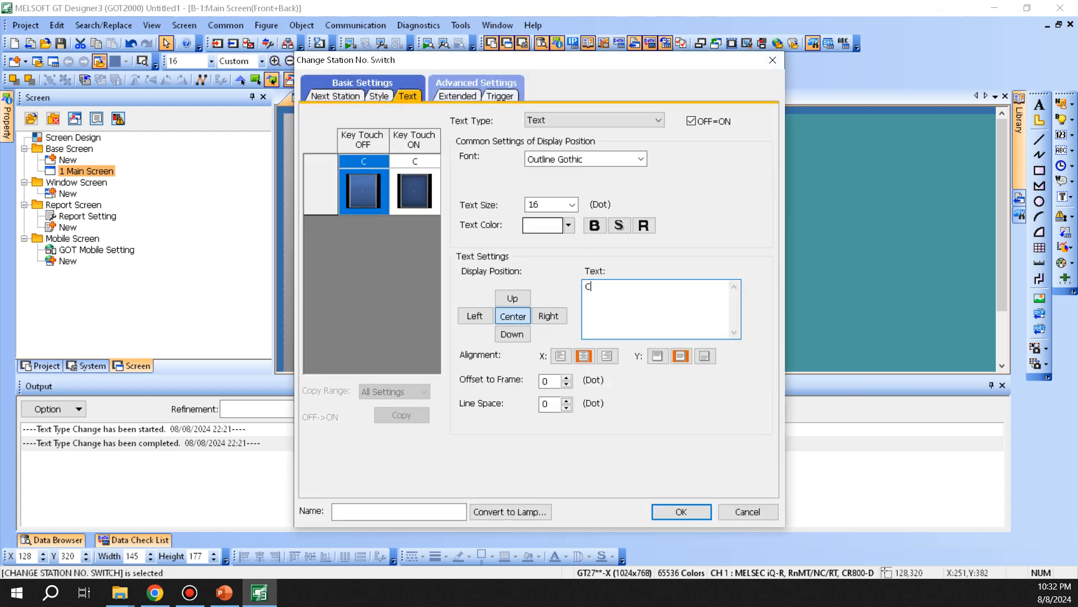
{"action": "type", "text": "hange Station SW"}
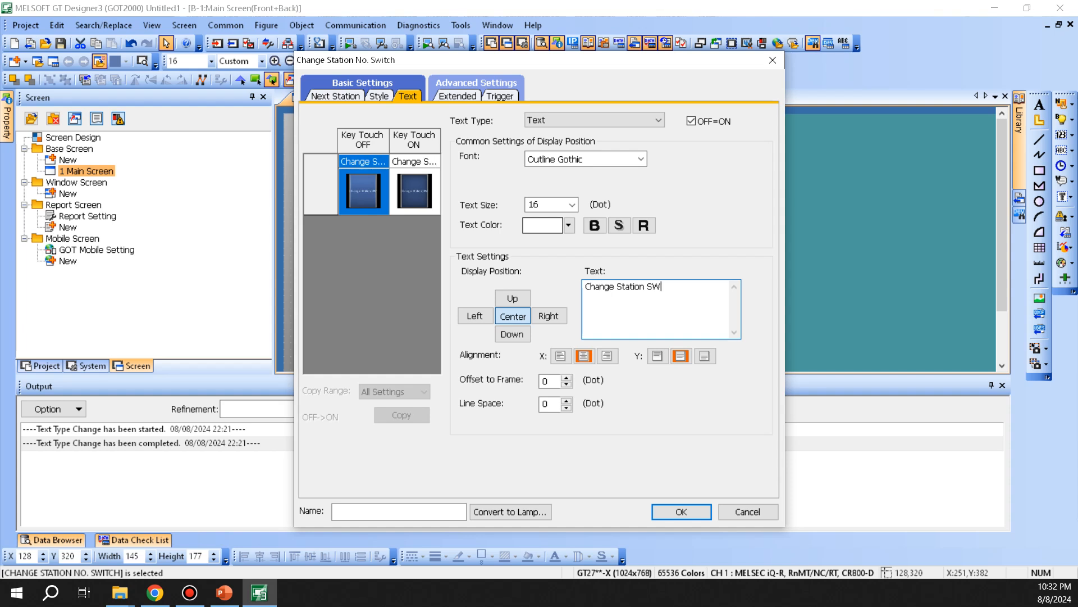
{"action": "left_click", "coordinate": [706, 512]}
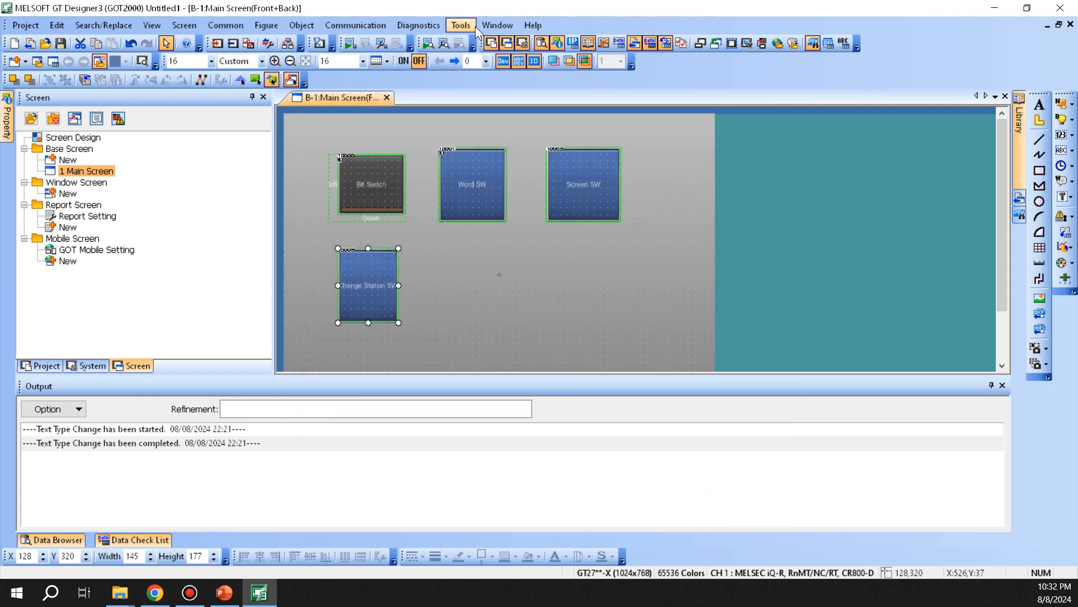
- Place a Special Function Switch, about 129 wide and 161 high, beside the Change Station switch and open its settings
{"action": "left_click", "coordinate": [355, 25]}
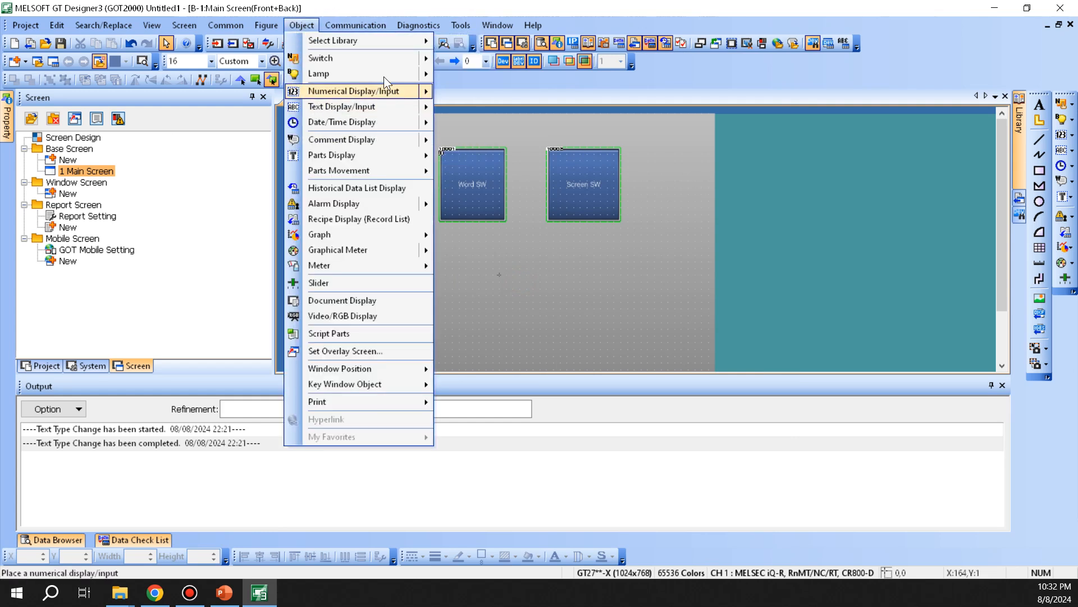
{"action": "mouse_move", "coordinate": [386, 58]}
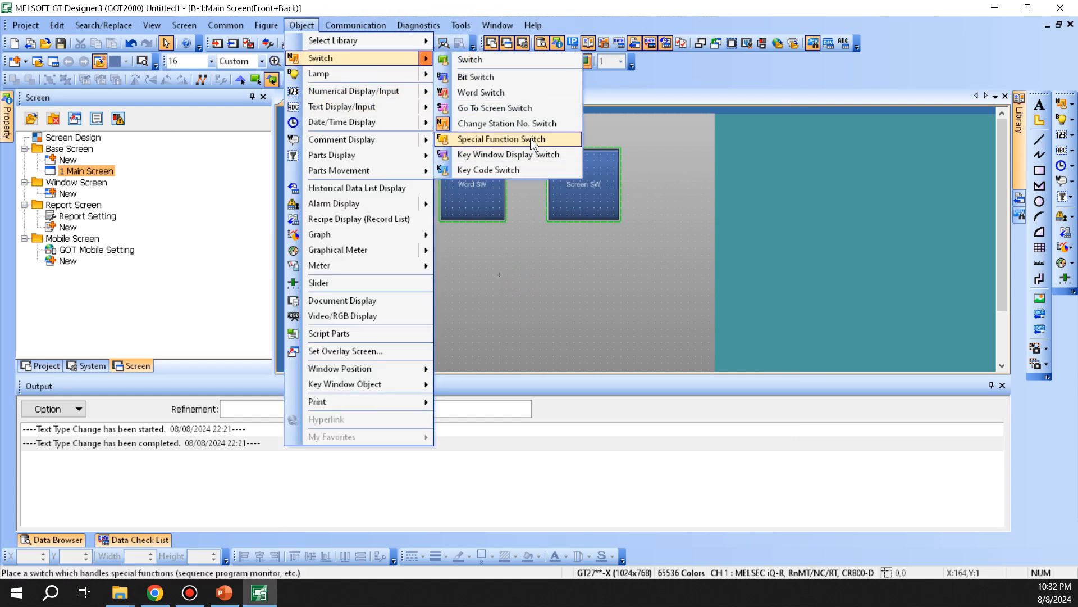
{"action": "left_click", "coordinate": [530, 139]}
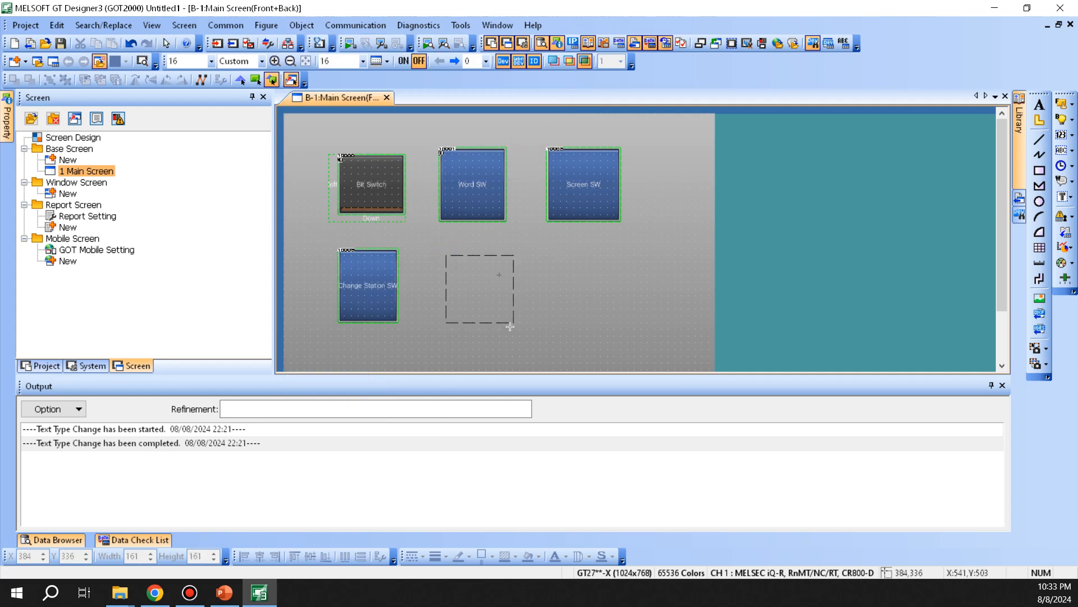
{"action": "left_click_drag", "start_coordinate": [510, 327], "coordinate": [500, 321]}
{"action": "double_click", "coordinate": [474, 298]}
- Try Password (Security Level) as the switch action and look through the other available actions
{"action": "left_click", "coordinate": [499, 126]}
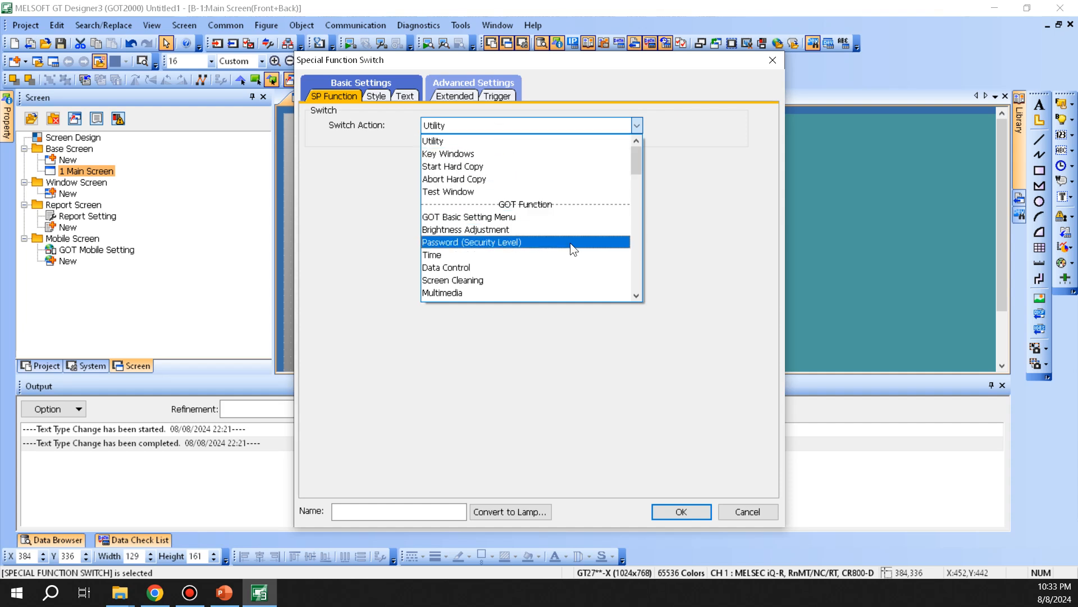
{"action": "left_click", "coordinate": [517, 217]}
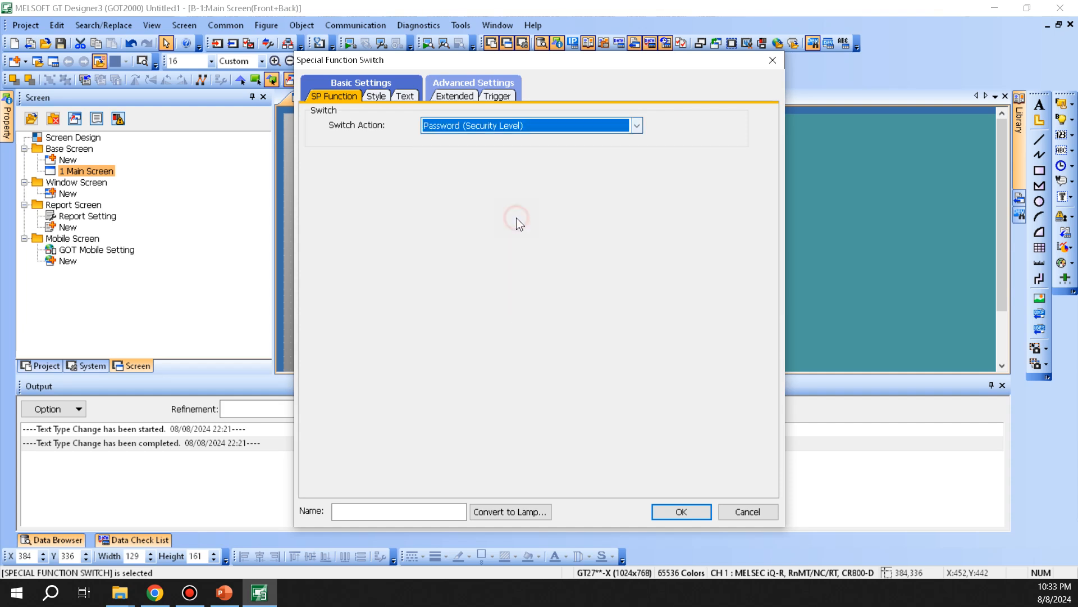
{"action": "left_click", "coordinate": [473, 123]}
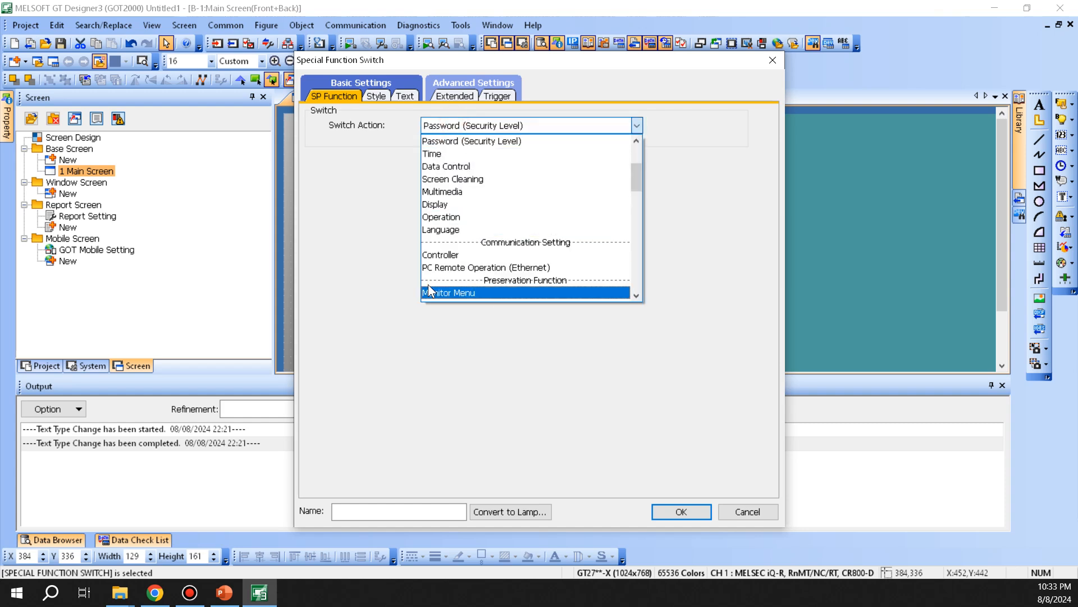
{"action": "scroll", "coordinate": [478, 247], "scroll_direction": "up", "scroll_amount": 3}
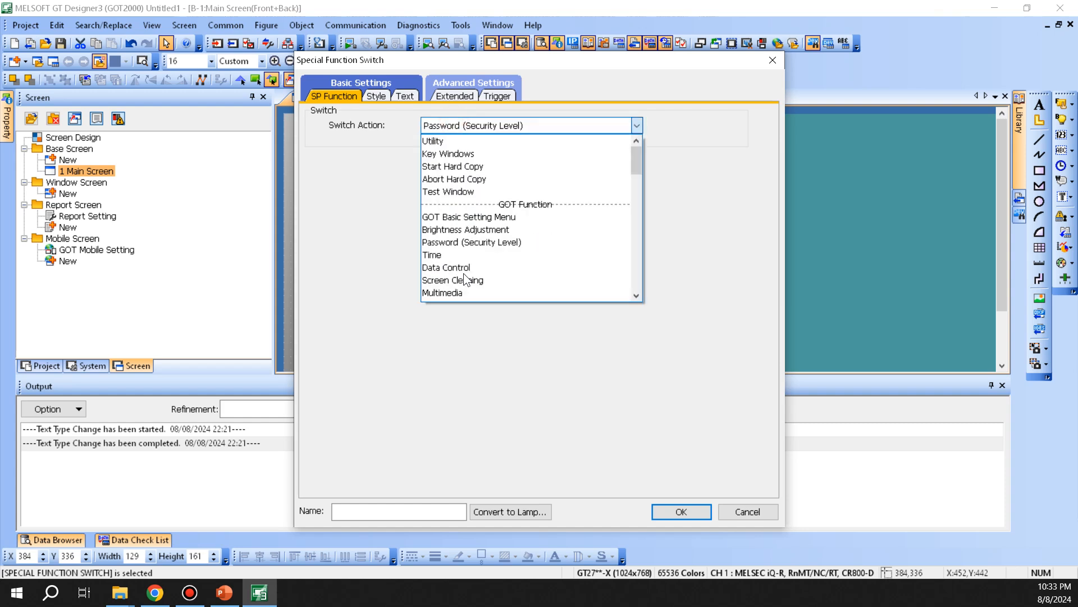
{"action": "scroll", "coordinate": [508, 213], "scroll_direction": "down", "scroll_amount": 2}
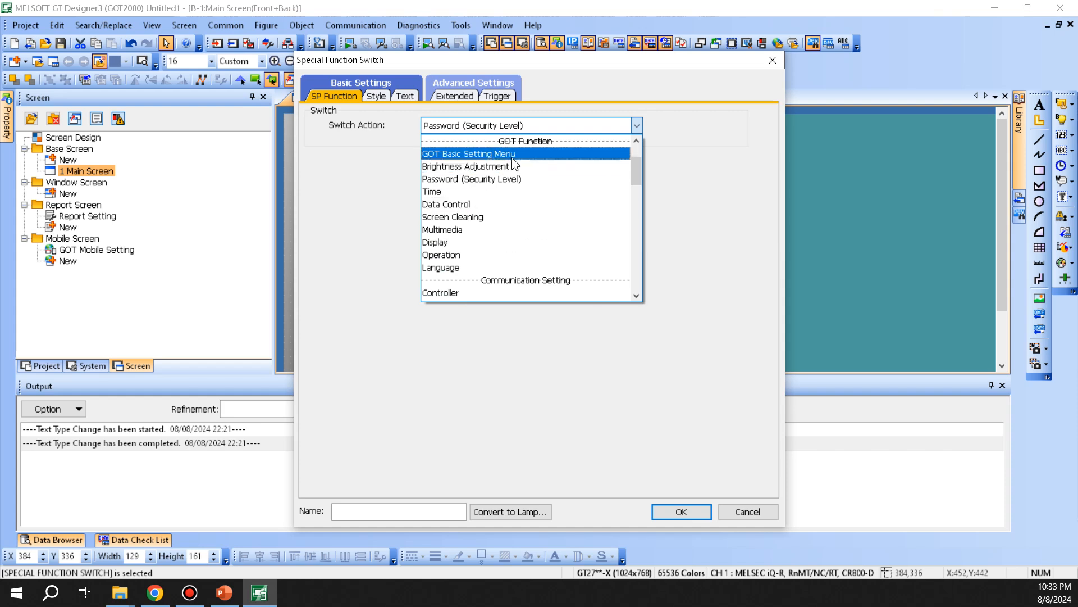
{"action": "scroll", "coordinate": [486, 250], "scroll_direction": "down", "scroll_amount": 3}
{"action": "scroll", "coordinate": [500, 225], "scroll_direction": "down", "scroll_amount": 8}
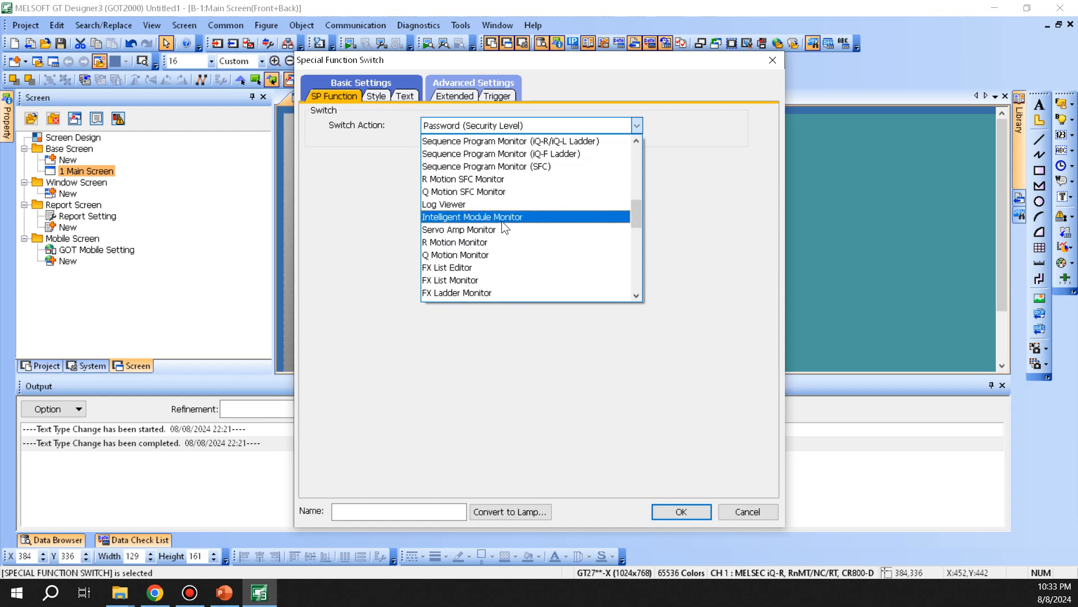
{"action": "scroll", "coordinate": [506, 241], "scroll_direction": "down", "scroll_amount": 1}
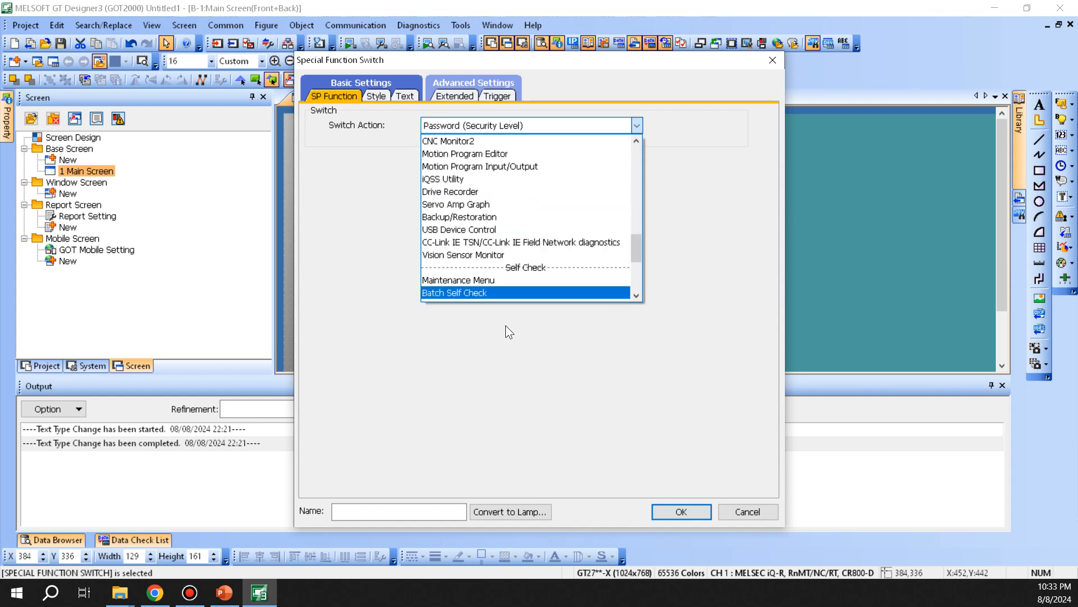
- Review the extended and trigger settings of the Special Function Switch
{"action": "left_click", "coordinate": [460, 97]}
{"action": "left_click", "coordinate": [471, 97]}
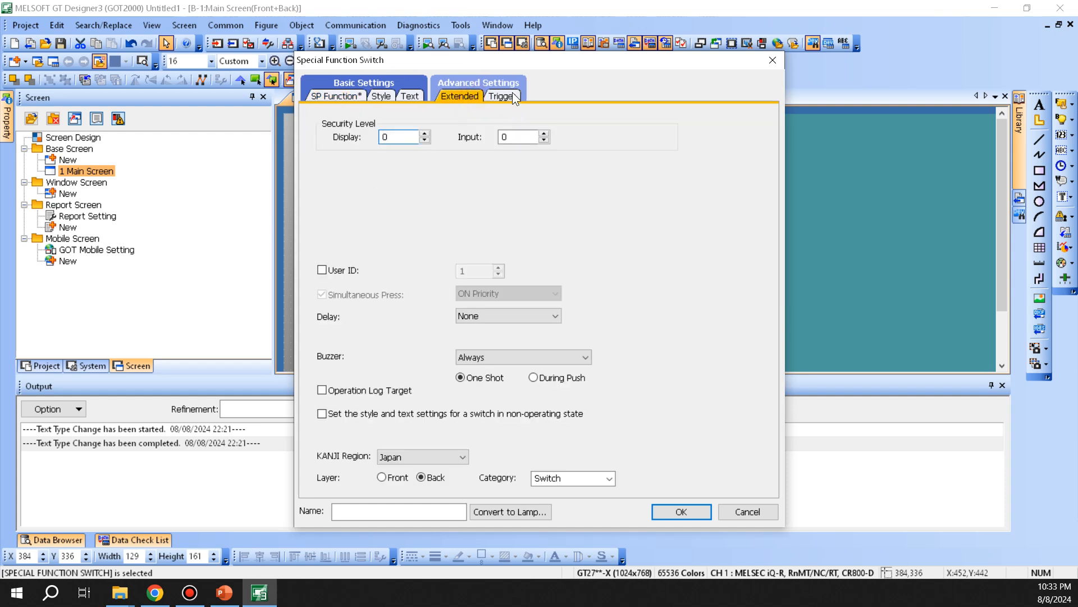
{"action": "left_click", "coordinate": [500, 95]}
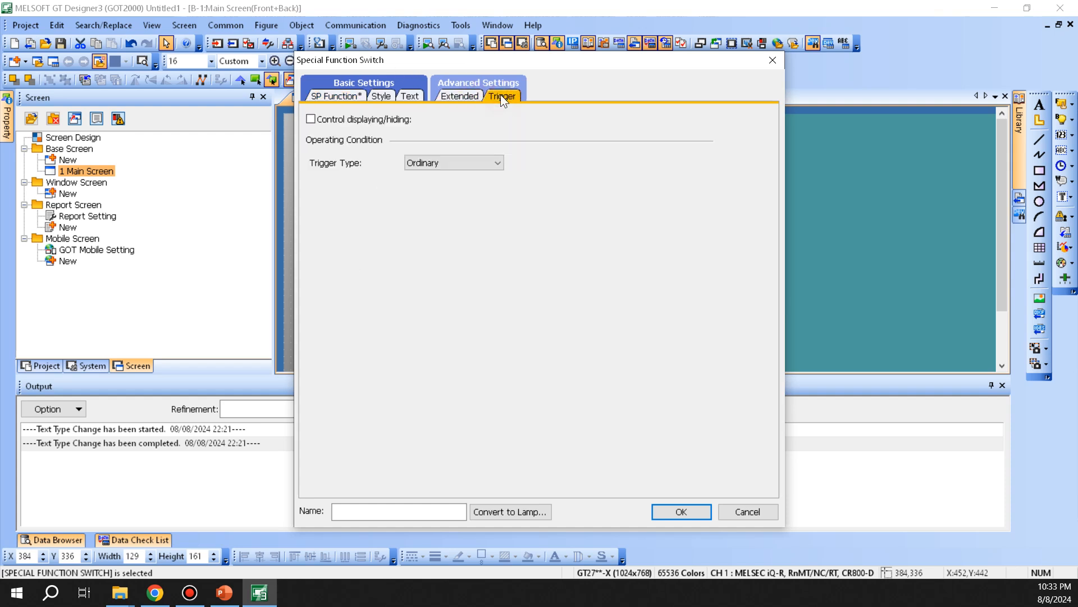
{"action": "left_click", "coordinate": [449, 94]}
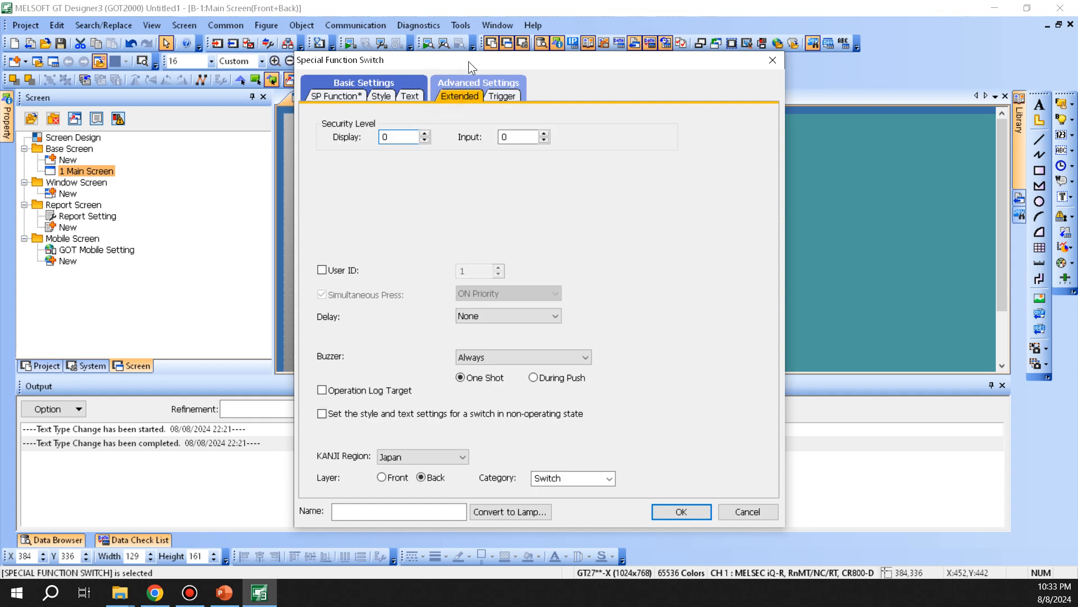
- Set the Special Function Switch's action to Utility
{"action": "left_click_drag", "start_coordinate": [468, 61], "coordinate": [548, 80]}
{"action": "left_click", "coordinate": [416, 112]}
{"action": "left_click", "coordinate": [550, 143]}
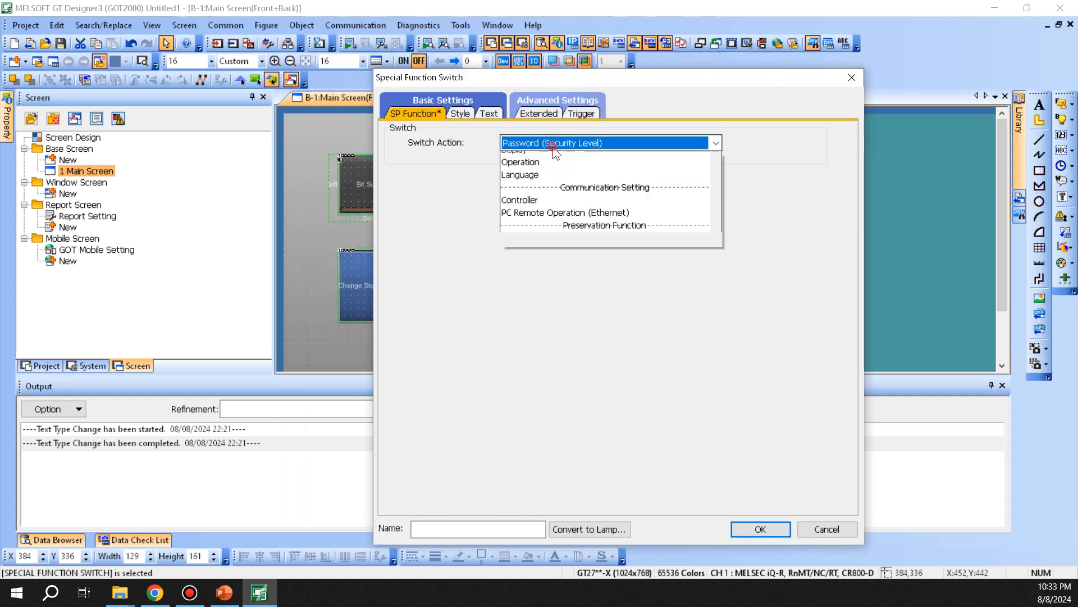
{"action": "left_click", "coordinate": [574, 163]}
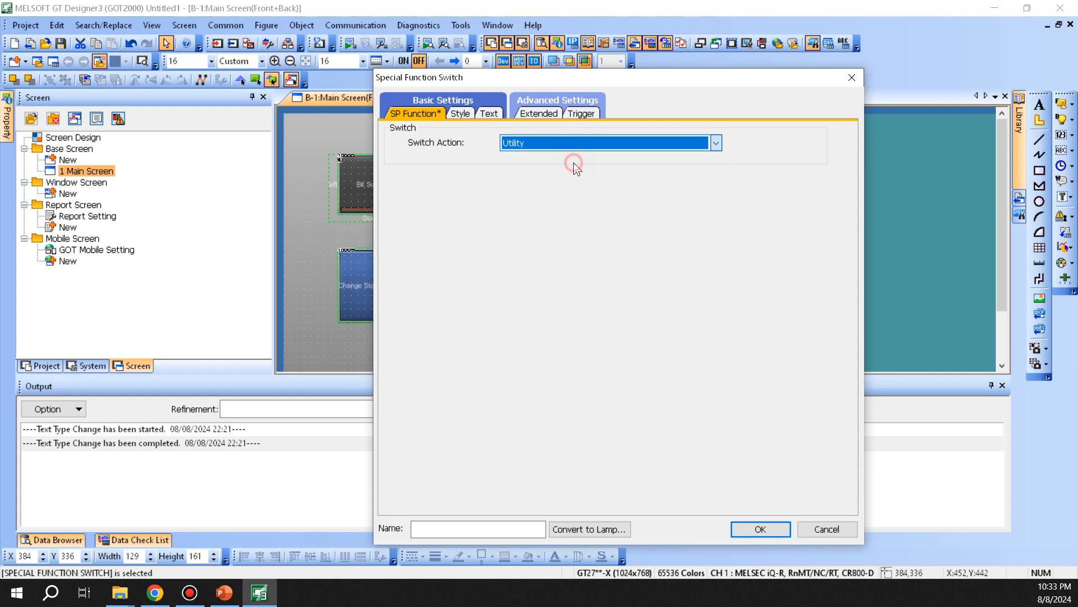
- Label the Special Function Switch with "Utility" and "Special Function" on two lines and apply the settings
{"action": "left_click", "coordinate": [467, 113]}
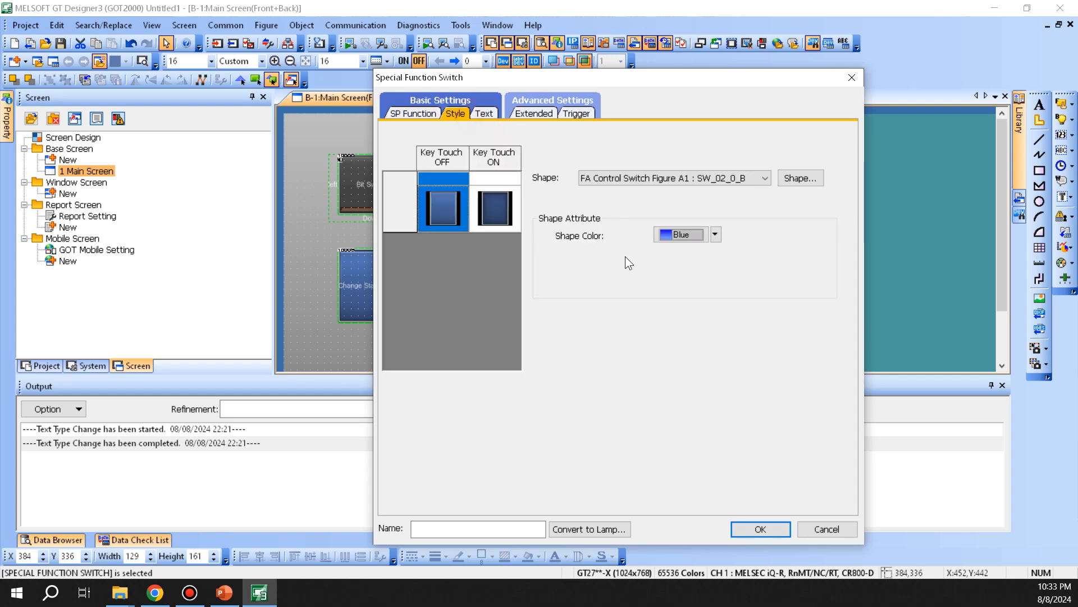
{"action": "left_click", "coordinate": [483, 113]}
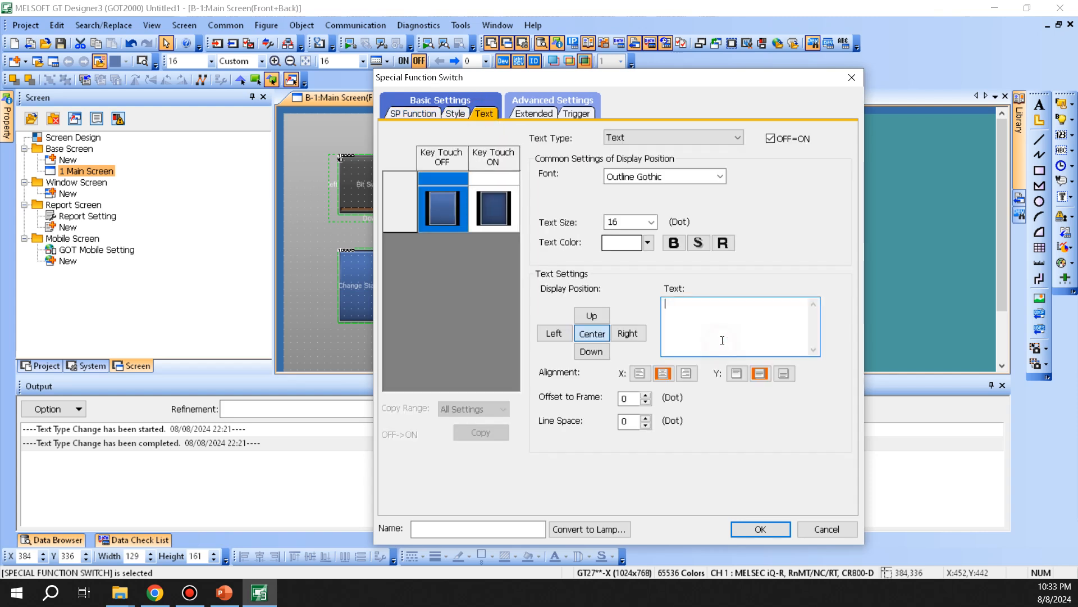
{"action": "type", "text": "Utility"}
{"action": "key", "text": "Return"}
{"action": "type", "text": "S"}
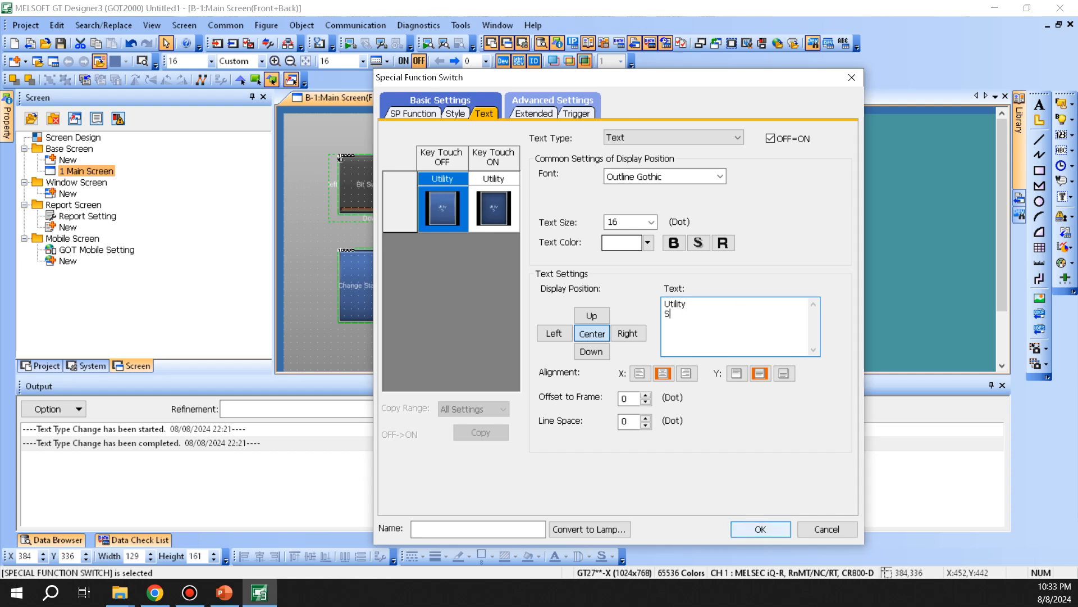
{"action": "type", "text": "pecial Function"}
{"action": "key", "text": "Return"}
{"action": "left_click", "coordinate": [753, 528]}
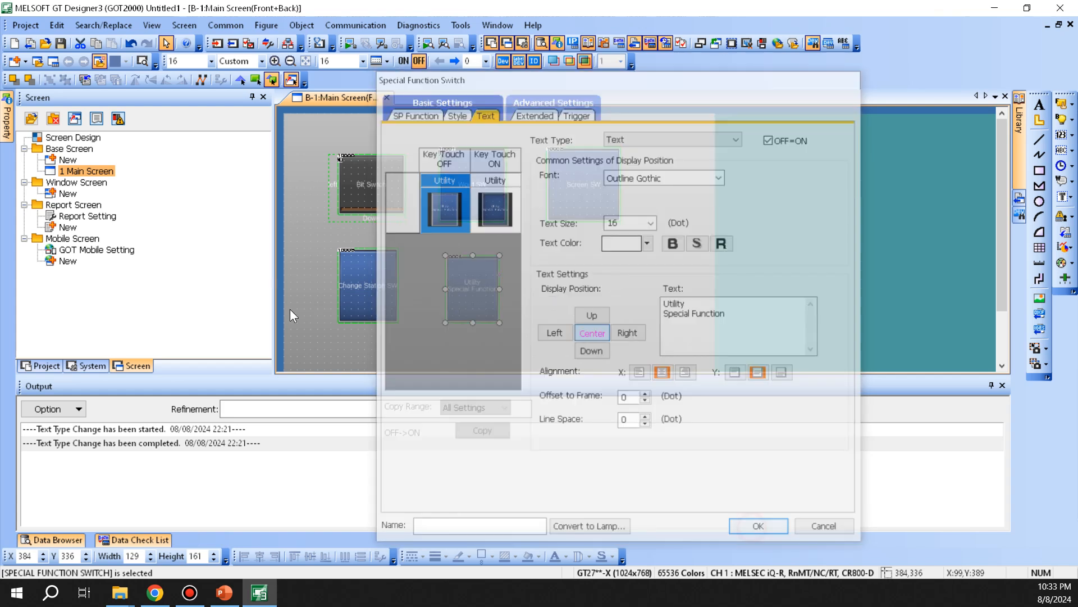
- Place a Key Window Display Switch, about 113 wide and 161 high, beside the Utility switch and open its settings
{"action": "left_click", "coordinate": [349, 26]}
{"action": "mouse_move", "coordinate": [322, 59]}
{"action": "left_click", "coordinate": [544, 162]}
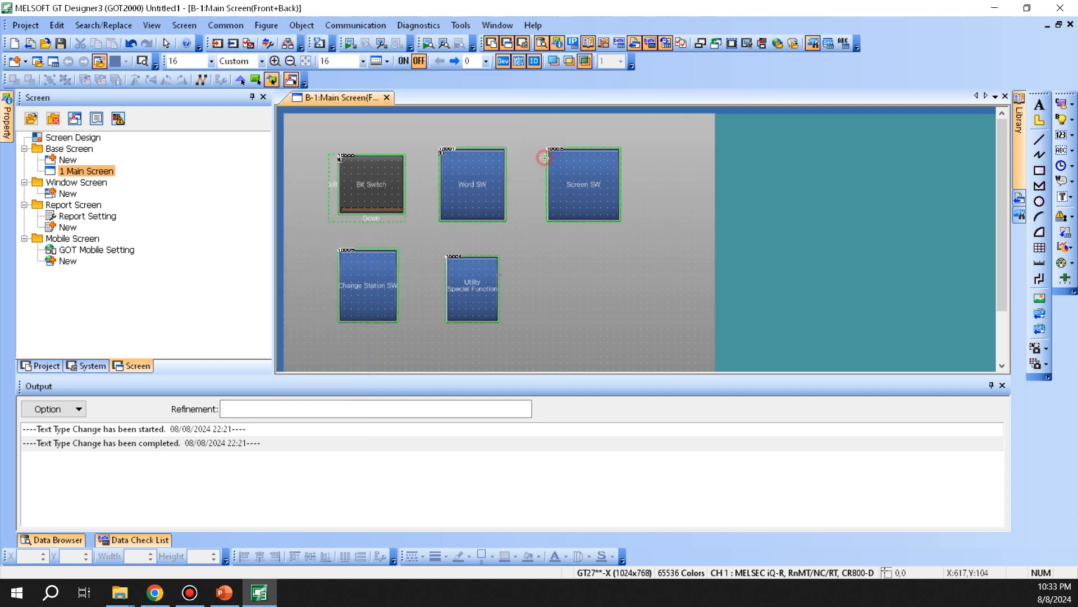
{"action": "left_click_drag", "start_coordinate": [540, 255], "coordinate": [587, 322]}
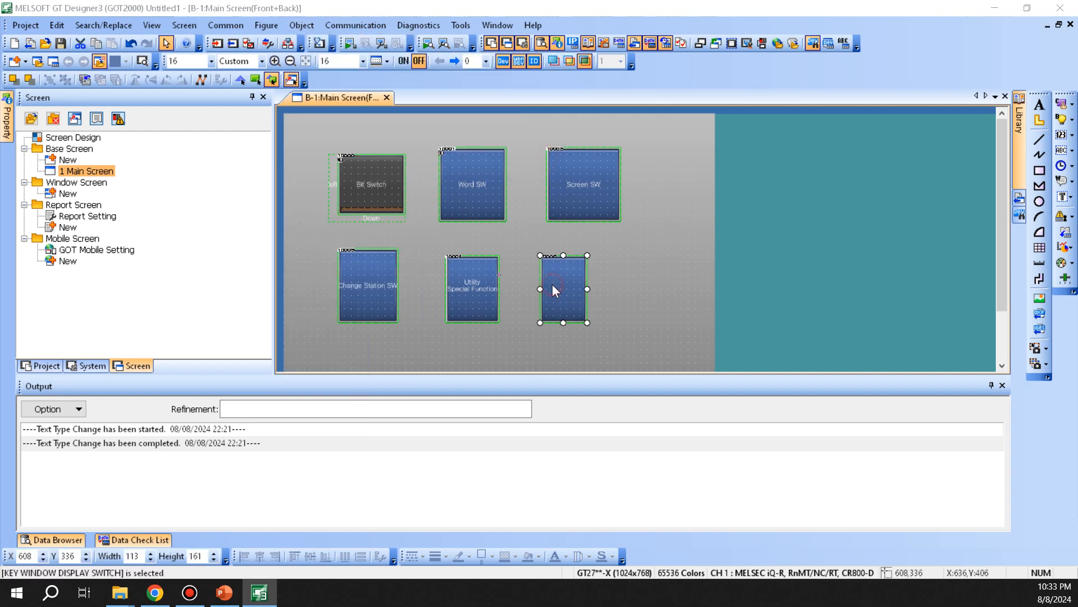
{"action": "double_click", "coordinate": [553, 286]}
- Review the key input and style settings of the Key Window Display Switch
{"action": "left_click_drag", "start_coordinate": [518, 66], "coordinate": [651, 53]}
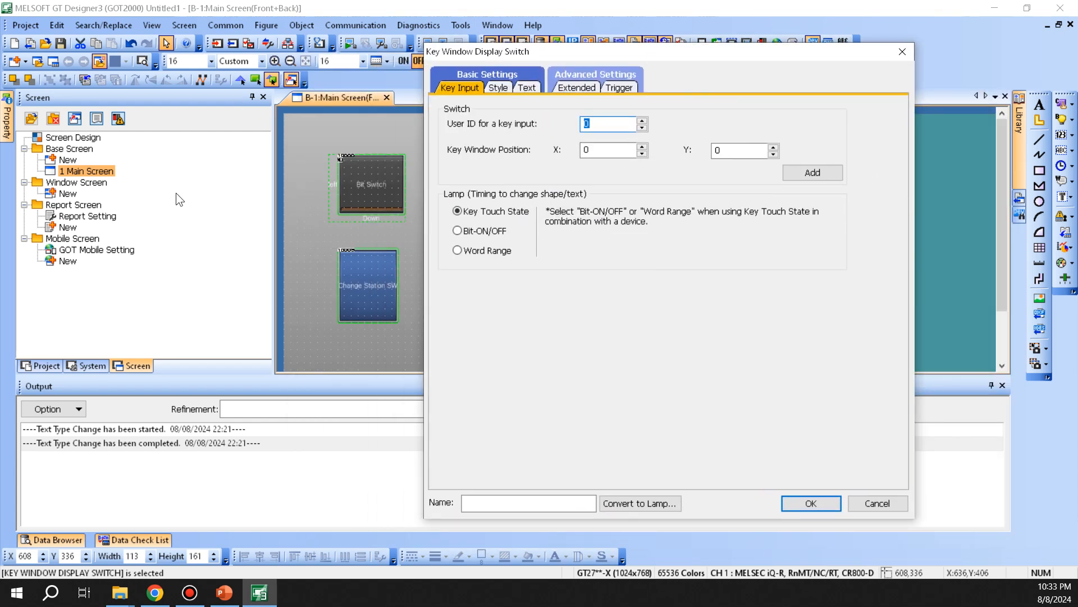
{"action": "left_click", "coordinate": [603, 150]}
{"action": "left_click", "coordinate": [498, 88]}
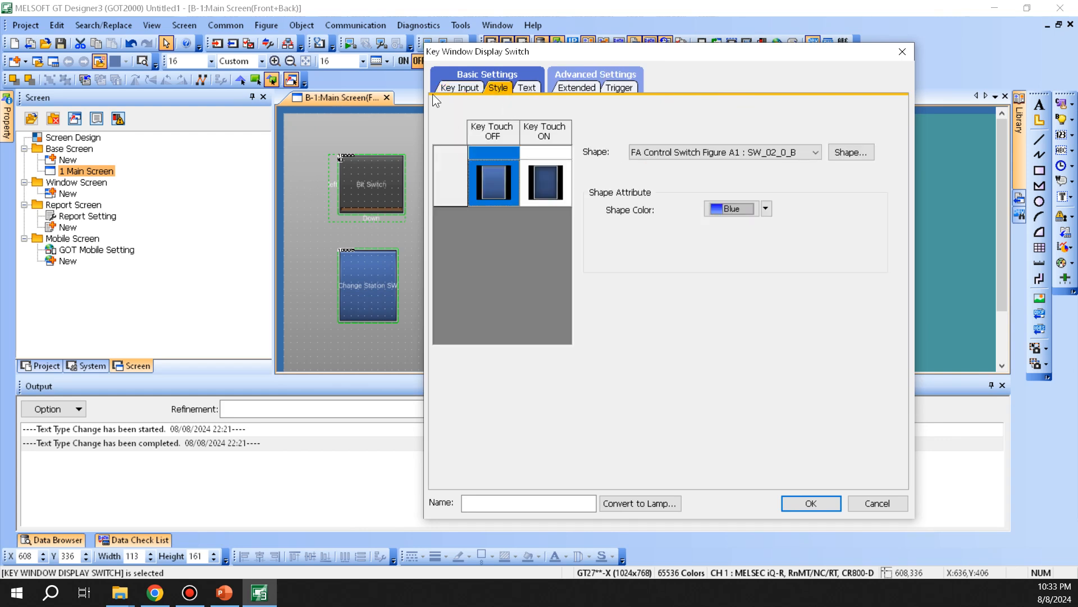
{"action": "left_click", "coordinate": [467, 88]}
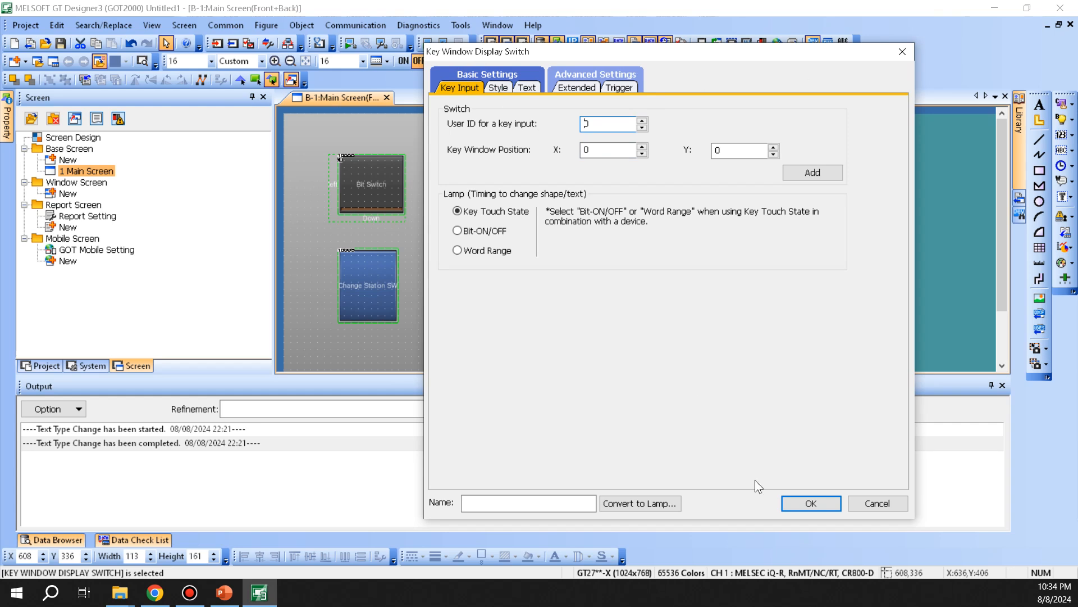
- Label the Key Window Display Switch with the text "Key Window" and apply the settings
{"action": "left_click", "coordinate": [527, 88]}
{"action": "left_click", "coordinate": [763, 286]}
{"action": "type", "text": "Key Window"}
{"action": "left_click", "coordinate": [793, 506]}
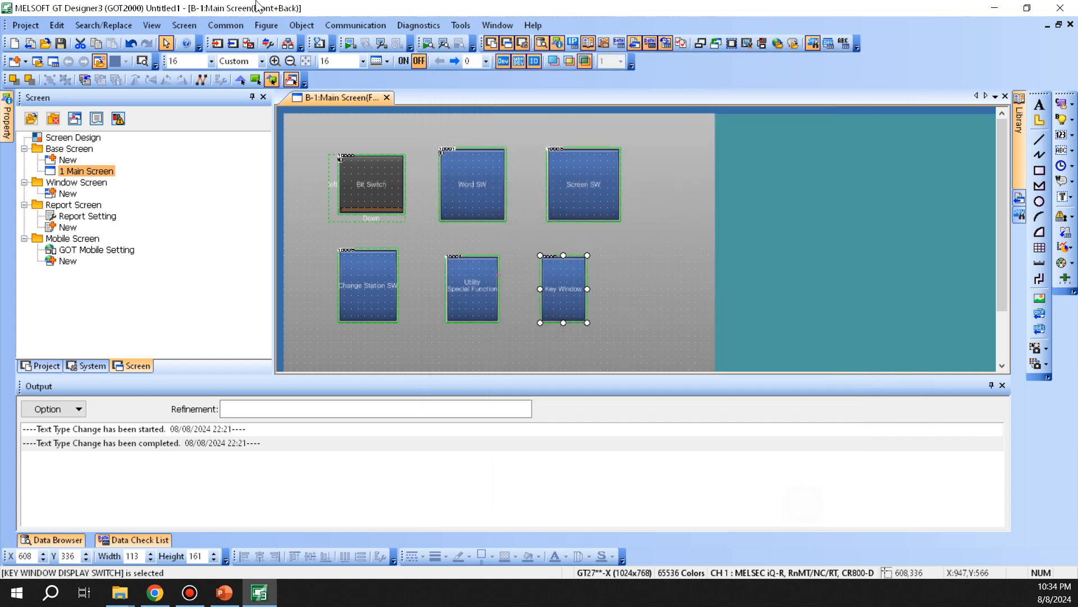
- Place a Key Code Switch, about 97 wide and 177 high, beside the Key Window switch and open its settings
{"action": "left_click", "coordinate": [301, 25]}
{"action": "mouse_move", "coordinate": [335, 56]}
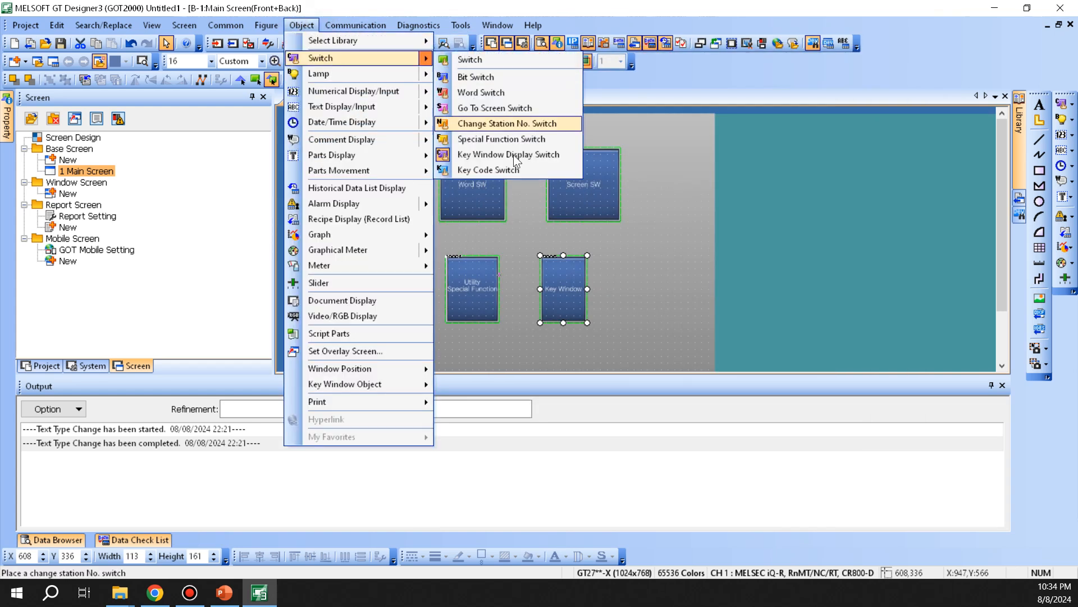
{"action": "left_click", "coordinate": [489, 170]}
{"action": "left_click", "coordinate": [662, 330]}
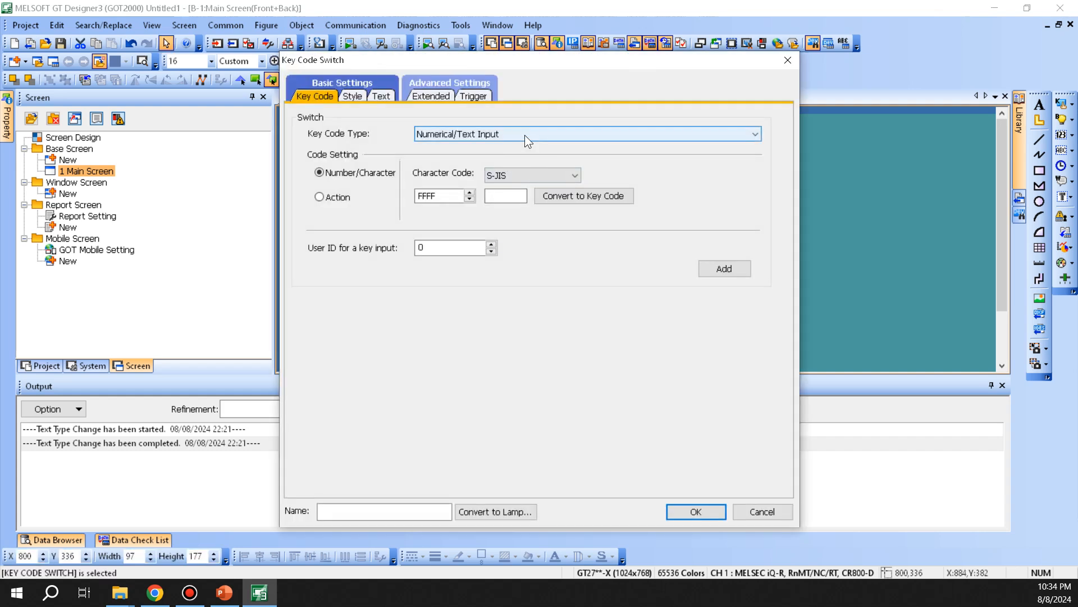
- Look through the key code types and try converting the S-JIS character 2 to a key code
{"action": "left_click", "coordinate": [541, 133]}
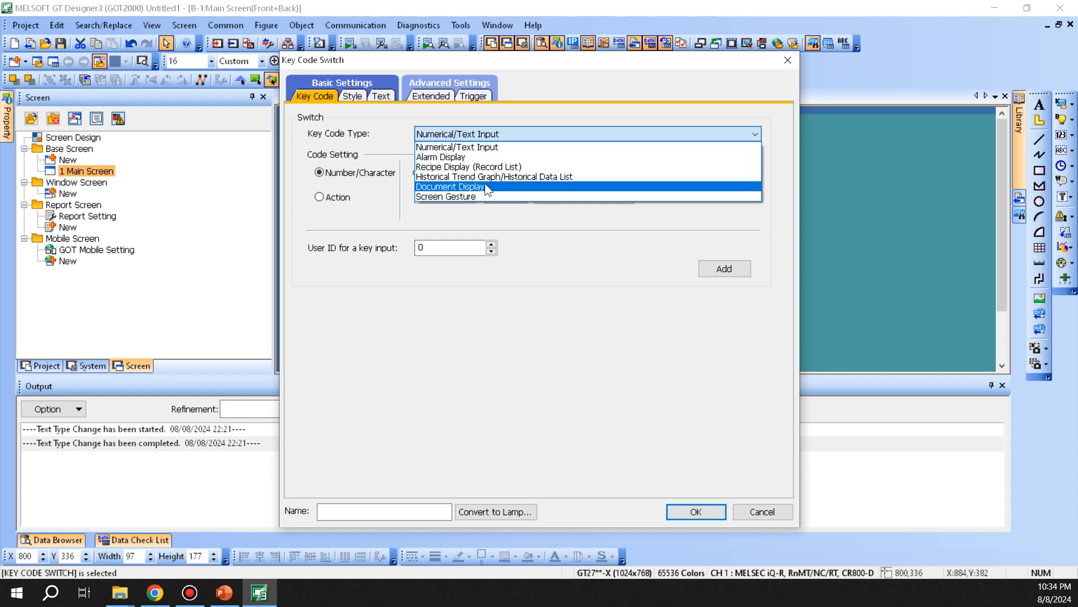
{"action": "left_click", "coordinate": [561, 225]}
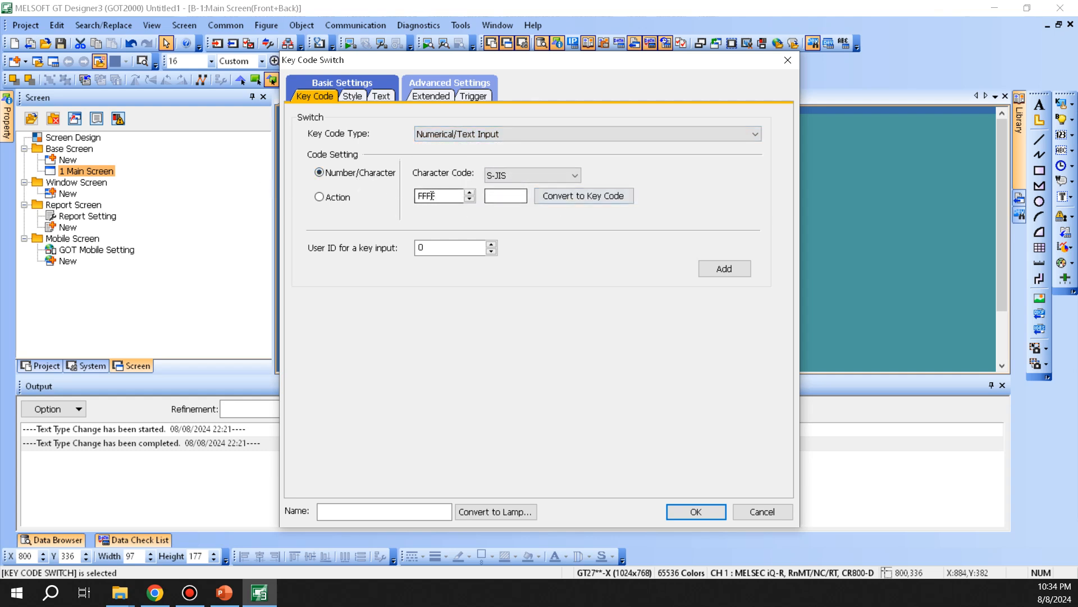
{"action": "left_click", "coordinate": [501, 194]}
{"action": "type", "text": "25"}
{"action": "left_click", "coordinate": [550, 196]}
{"action": "left_click", "coordinate": [500, 196]}
{"action": "left_click", "coordinate": [584, 195]}
{"action": "double_click", "coordinate": [444, 194]}
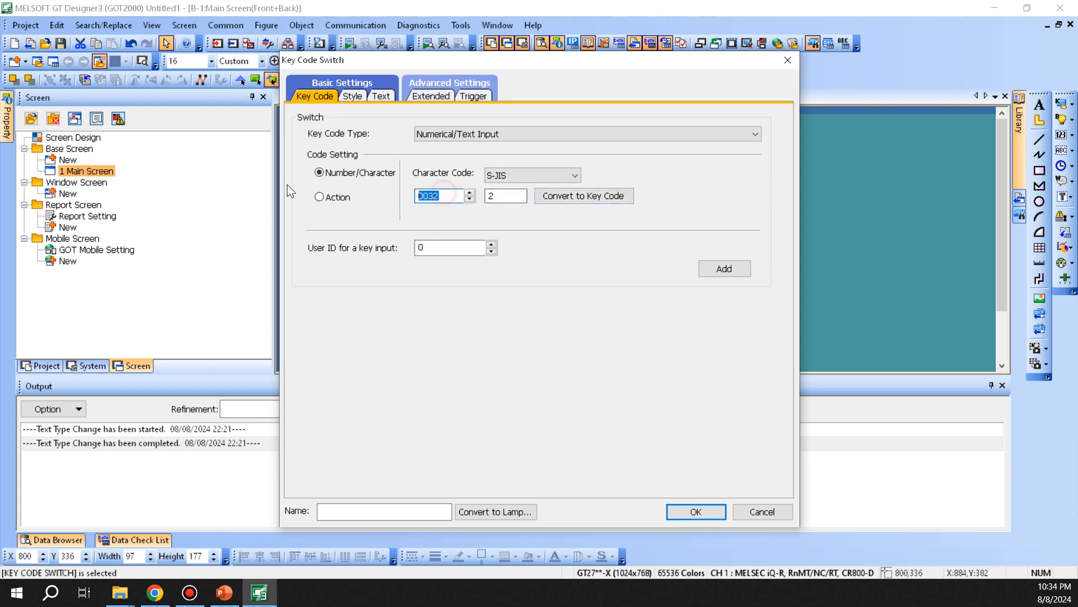
- Try the Action code setting, look through its available actions, and return to Number/Character
{"action": "left_click", "coordinate": [319, 196]}
{"action": "left_click", "coordinate": [669, 194]}
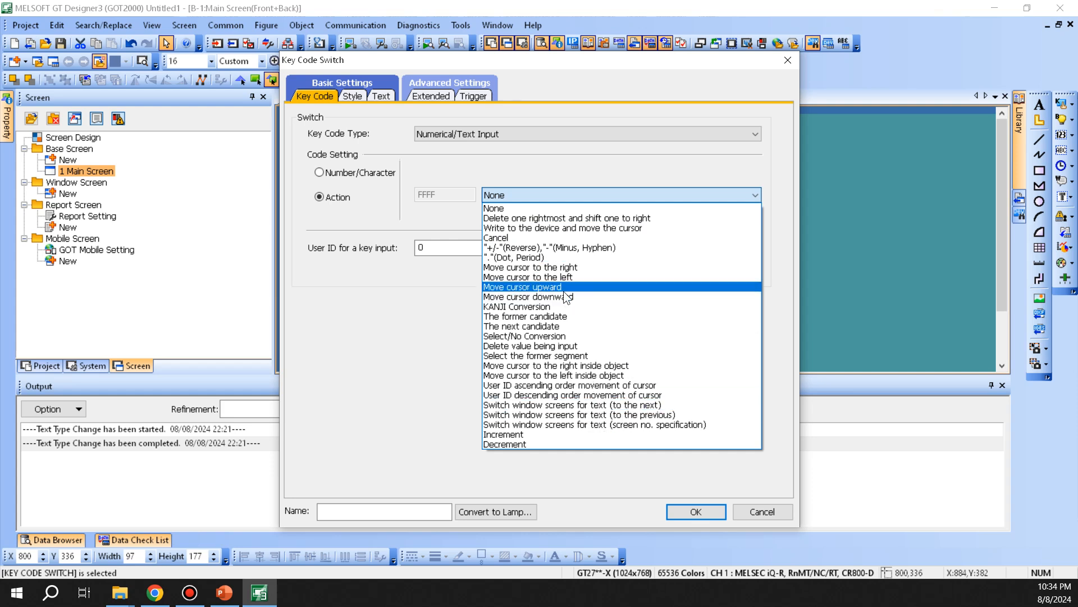
{"action": "left_click", "coordinate": [527, 133]}
{"action": "left_click", "coordinate": [359, 172]}
- Set the character code to ASCII and convert the character A to its key code
{"action": "left_click", "coordinate": [534, 175]}
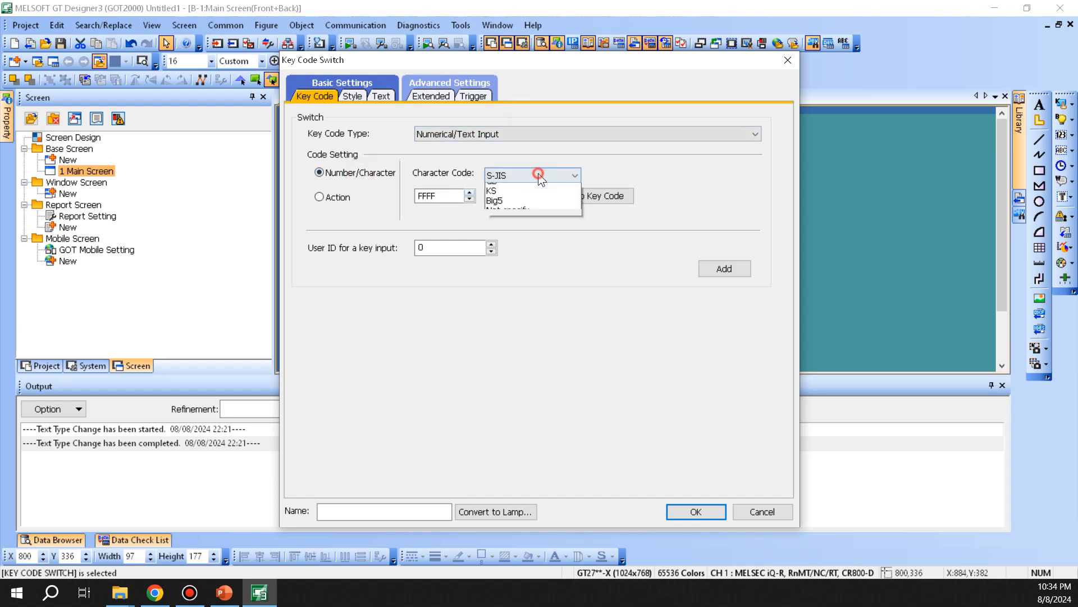
{"action": "left_click", "coordinate": [526, 185]}
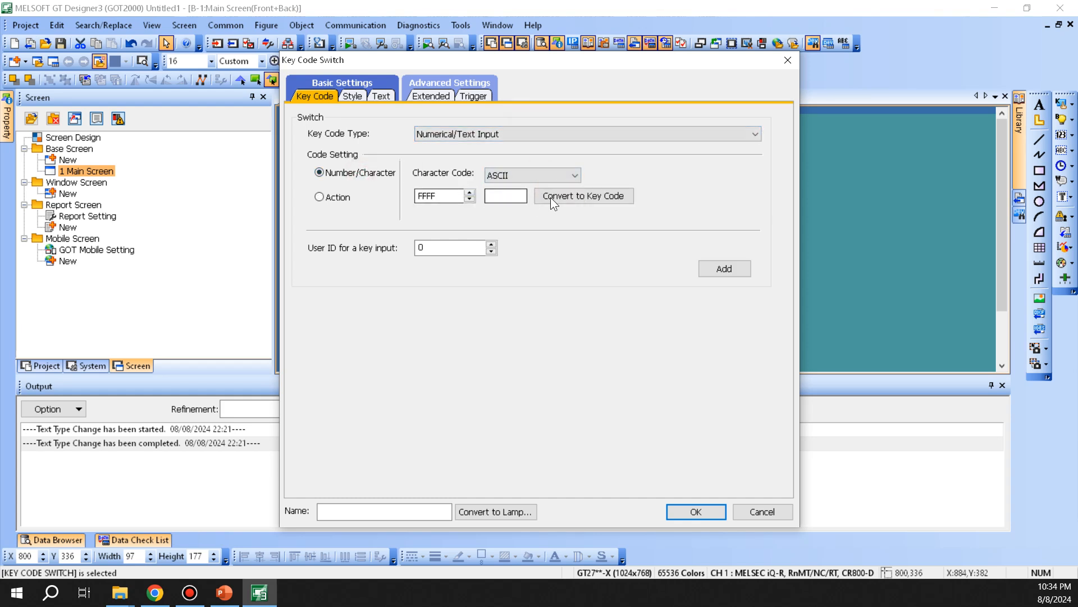
{"action": "left_click", "coordinate": [496, 194]}
{"action": "type", "text": "A"}
{"action": "left_click", "coordinate": [564, 194]}
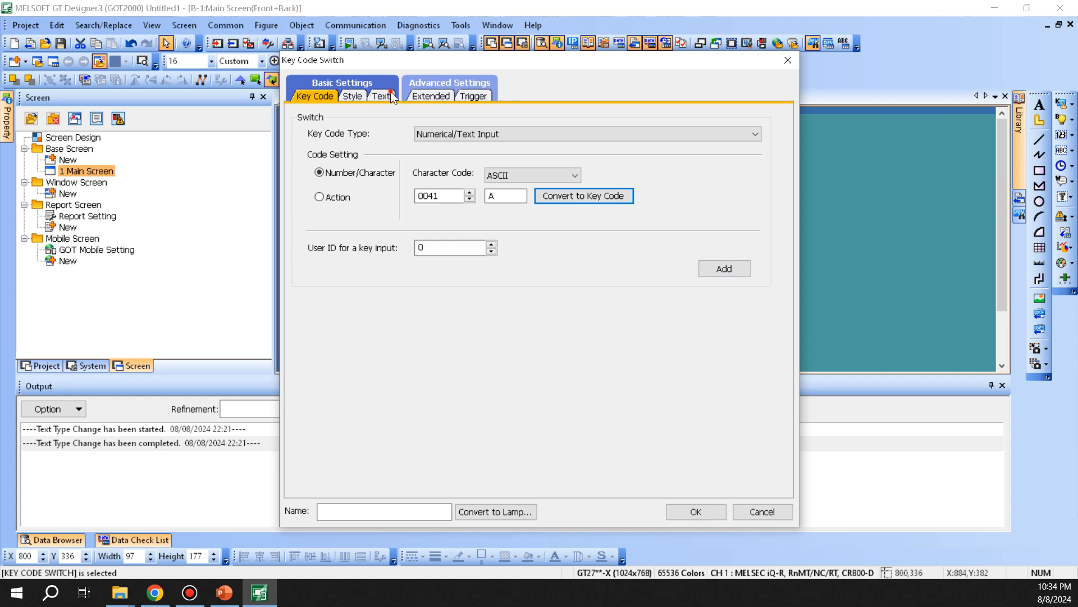
- Label the Key Code Switch with the text "A" and apply the settings
{"action": "left_click", "coordinate": [381, 96]}
{"action": "left_click", "coordinate": [603, 293]}
{"action": "type", "text": "A"}
{"action": "left_click", "coordinate": [709, 511]}
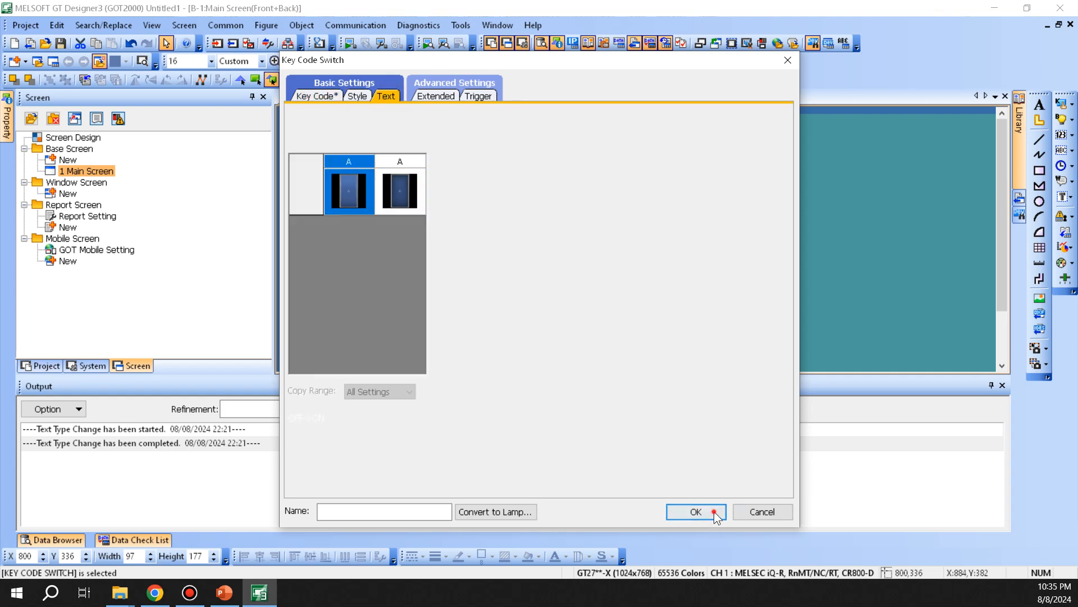
- Resize the Key Code Switch to about 49 wide and 65 high
{"action": "left_click_drag", "start_coordinate": [663, 327], "coordinate": [641, 279]}
{"action": "left_click", "coordinate": [672, 173]}
{"action": "left_click", "coordinate": [638, 265]}
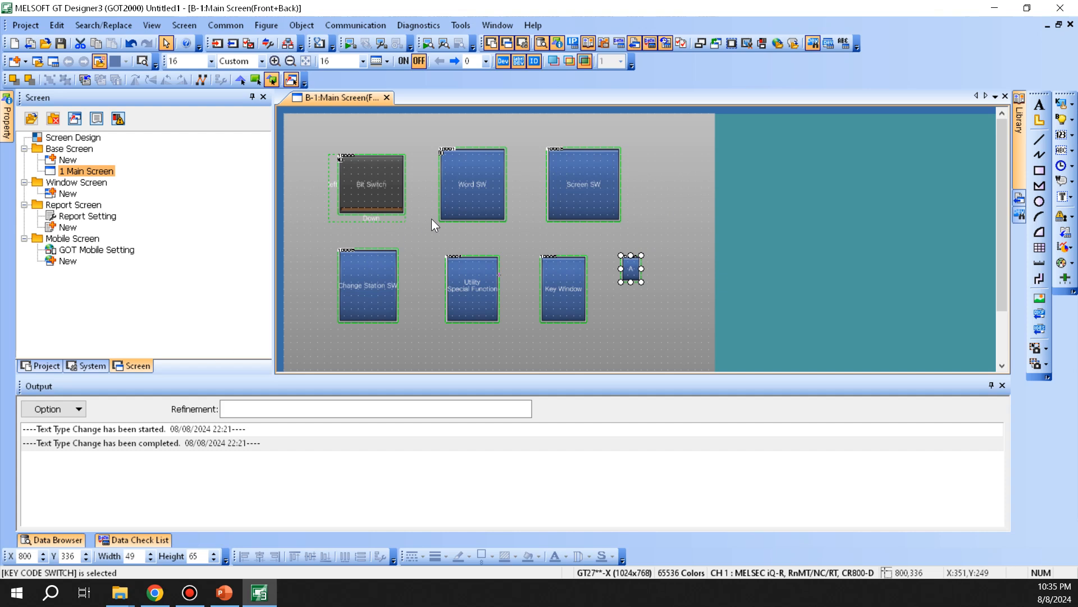
{"action": "left_click", "coordinate": [302, 25]}
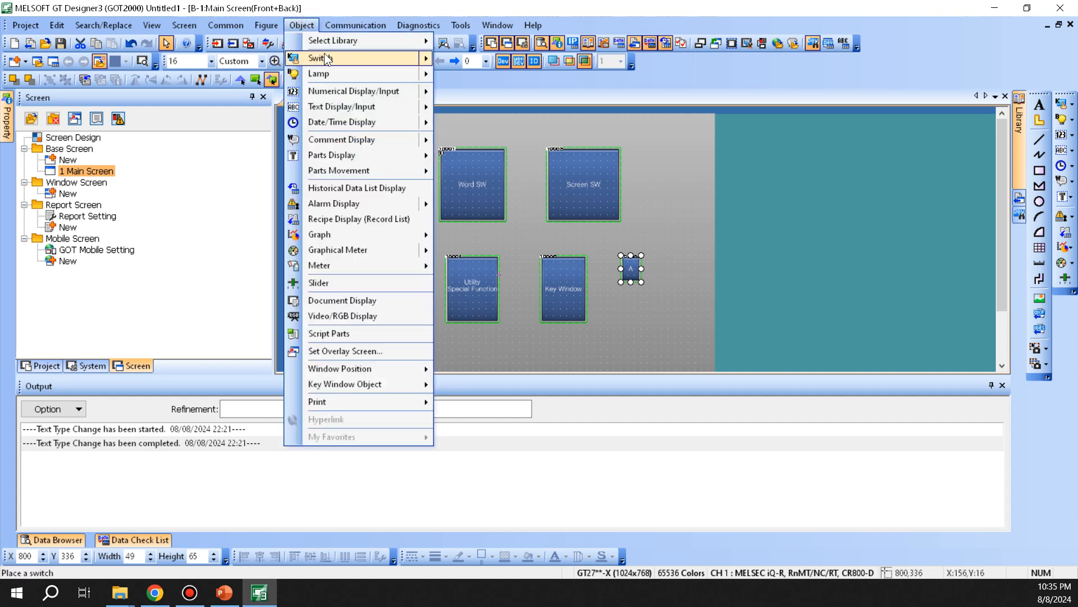
{"action": "mouse_move", "coordinate": [327, 56]}
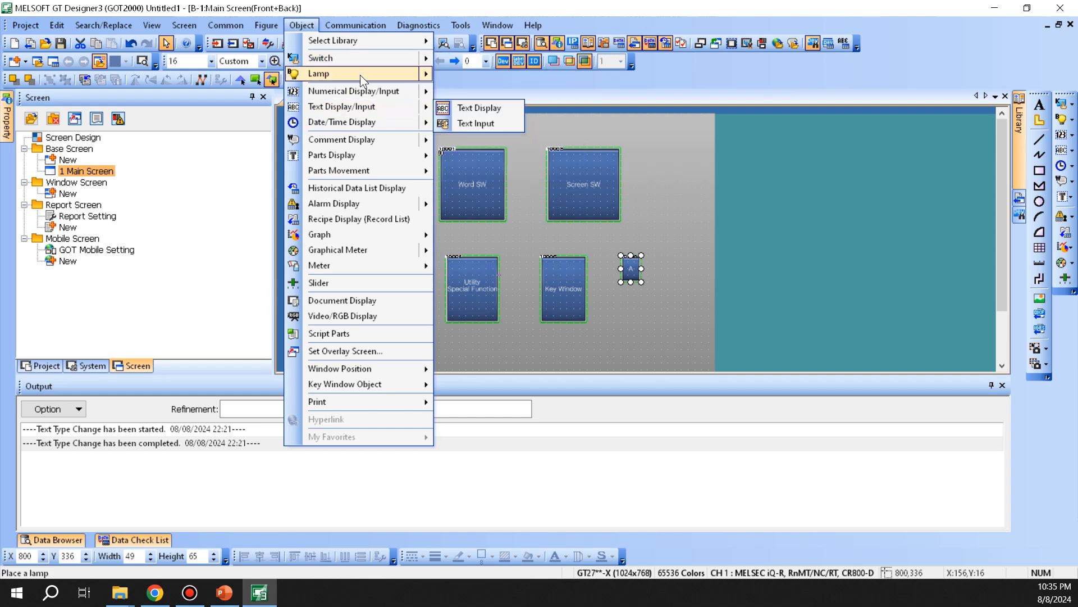
{"action": "mouse_move", "coordinate": [359, 74]}
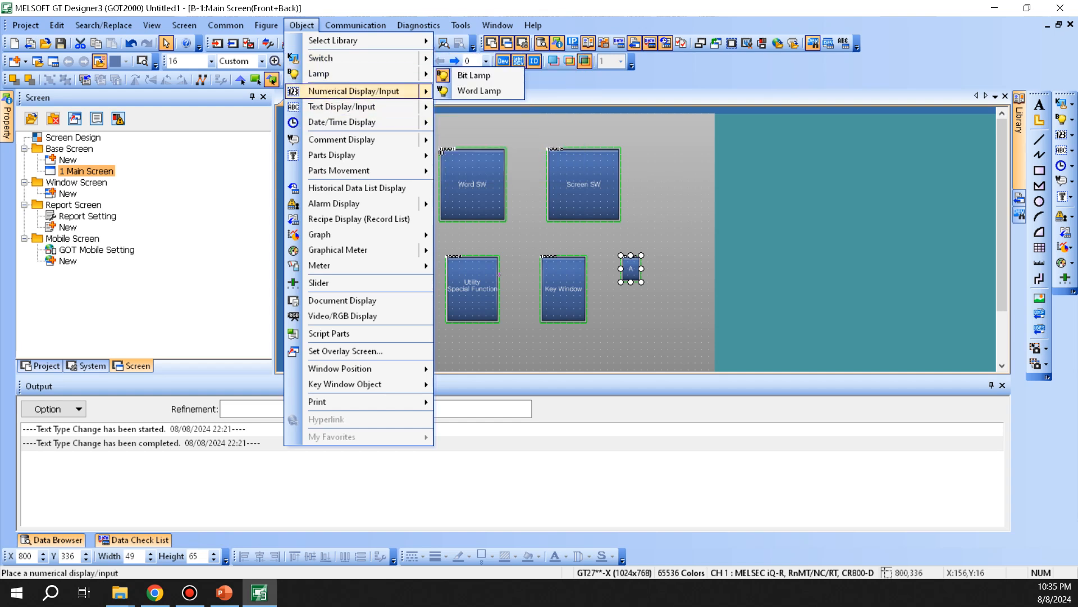